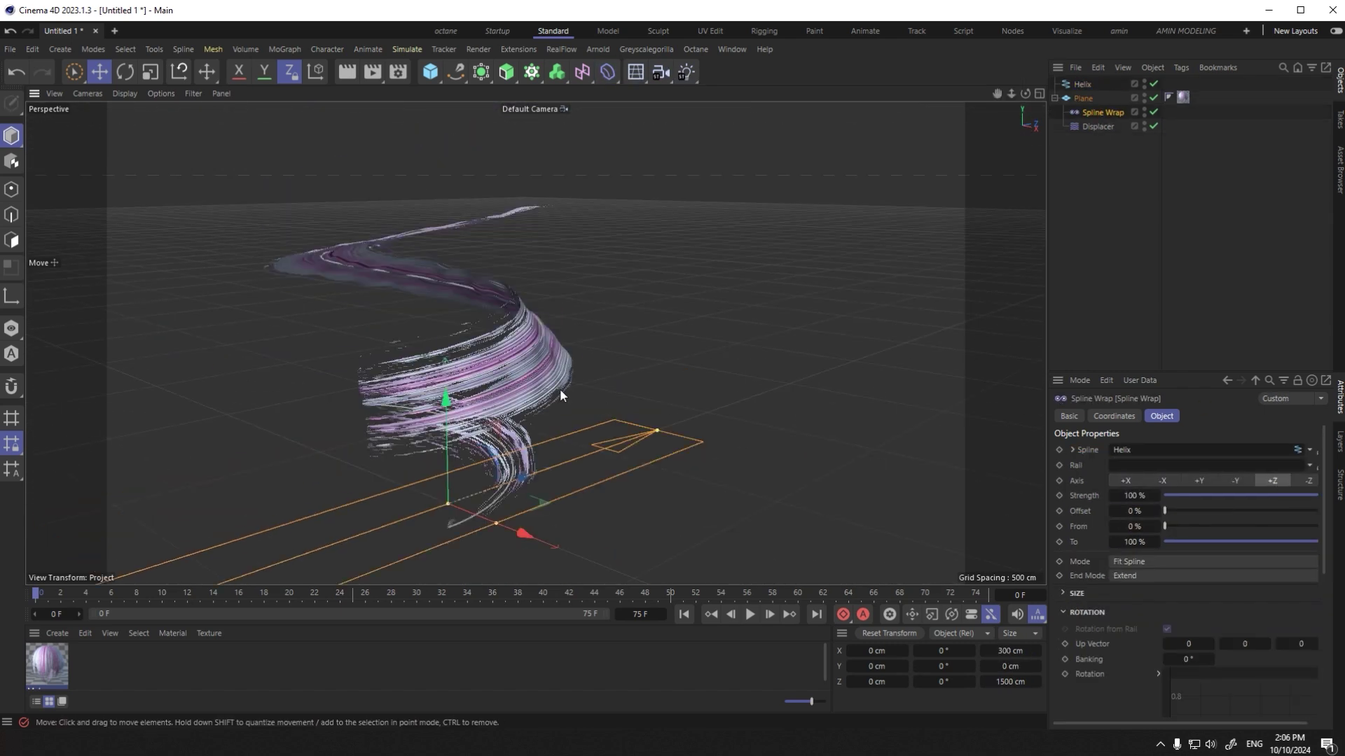
{"action": "left_click_drag", "start_coordinate": [560, 392], "coordinate": [491, 386]}
{"action": "mouse_move", "coordinate": [1158, 512]}
{"action": "left_mouse_down"}
{"action": "mouse_move", "coordinate": [1127, 513]}
{"action": "mouse_move", "coordinate": [1158, 513]}
{"action": "left_mouse_up"}
{"action": "left_click_drag", "start_coordinate": [490, 315], "coordinate": [535, 360]}
{"action": "scroll", "coordinate": [535, 360], "scroll_direction": "up", "scroll_amount": 3}
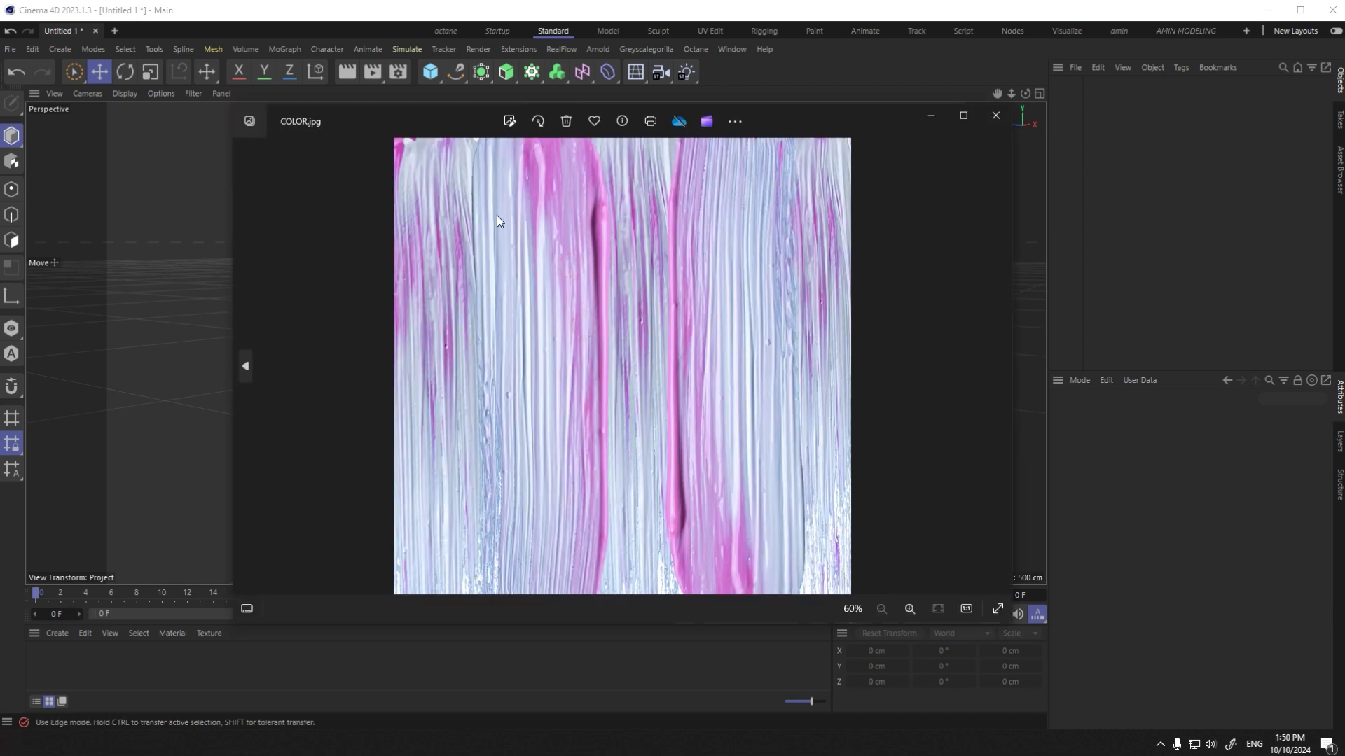
Step: Examine the COLOR.jpg paint texture and the ALPHA1.png brush-stroke mask, and close both images
{"action": "scroll", "coordinate": [593, 351], "scroll_direction": "up", "scroll_amount": 2}
{"action": "scroll", "coordinate": [591, 356], "scroll_direction": "down", "scroll_amount": 2}
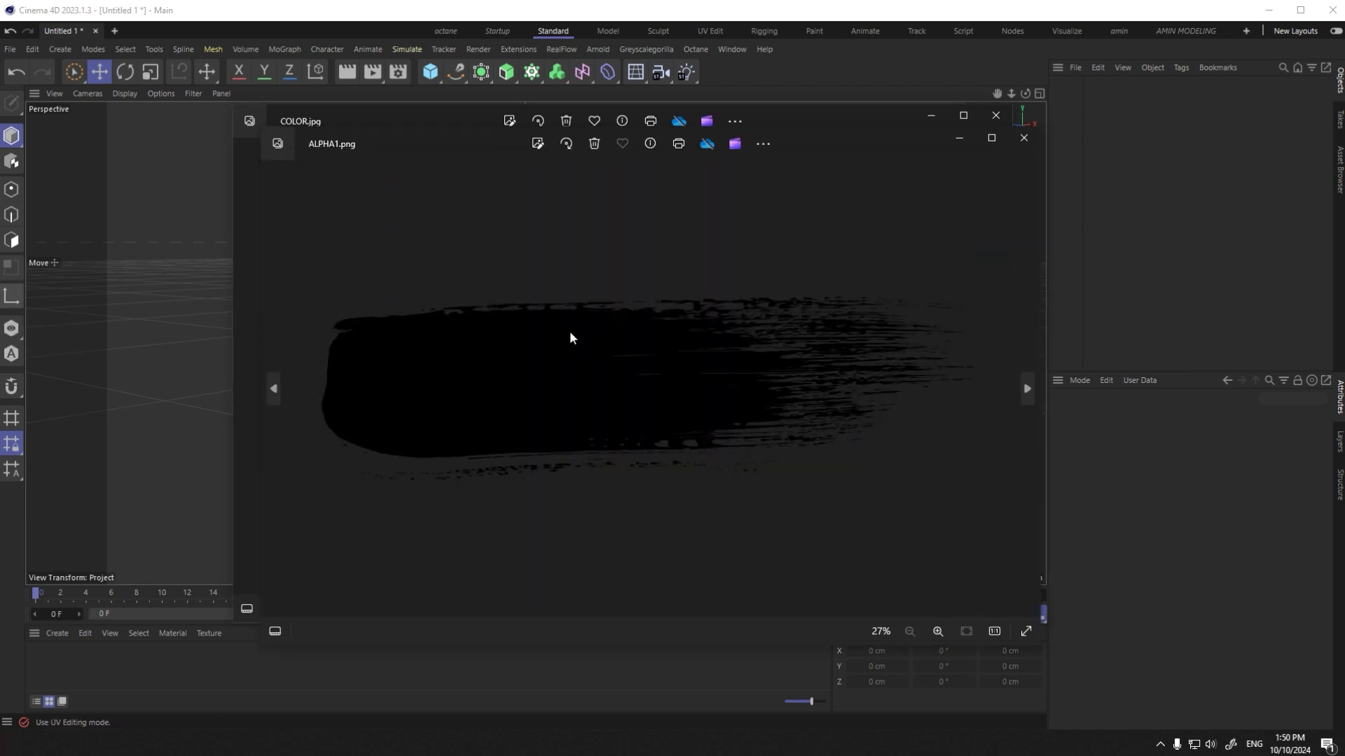
{"action": "left_click", "coordinate": [271, 390]}
{"action": "left_click", "coordinate": [1027, 388]}
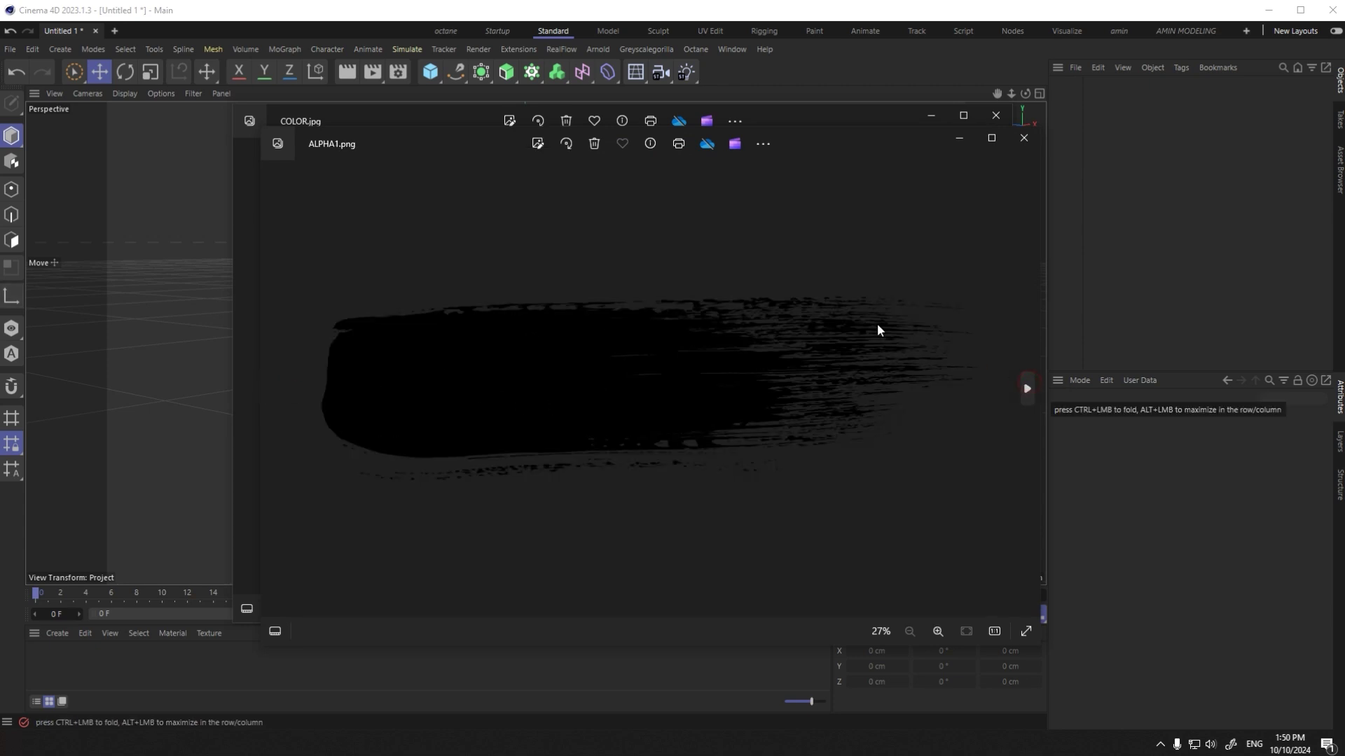
{"action": "left_click", "coordinate": [1024, 138]}
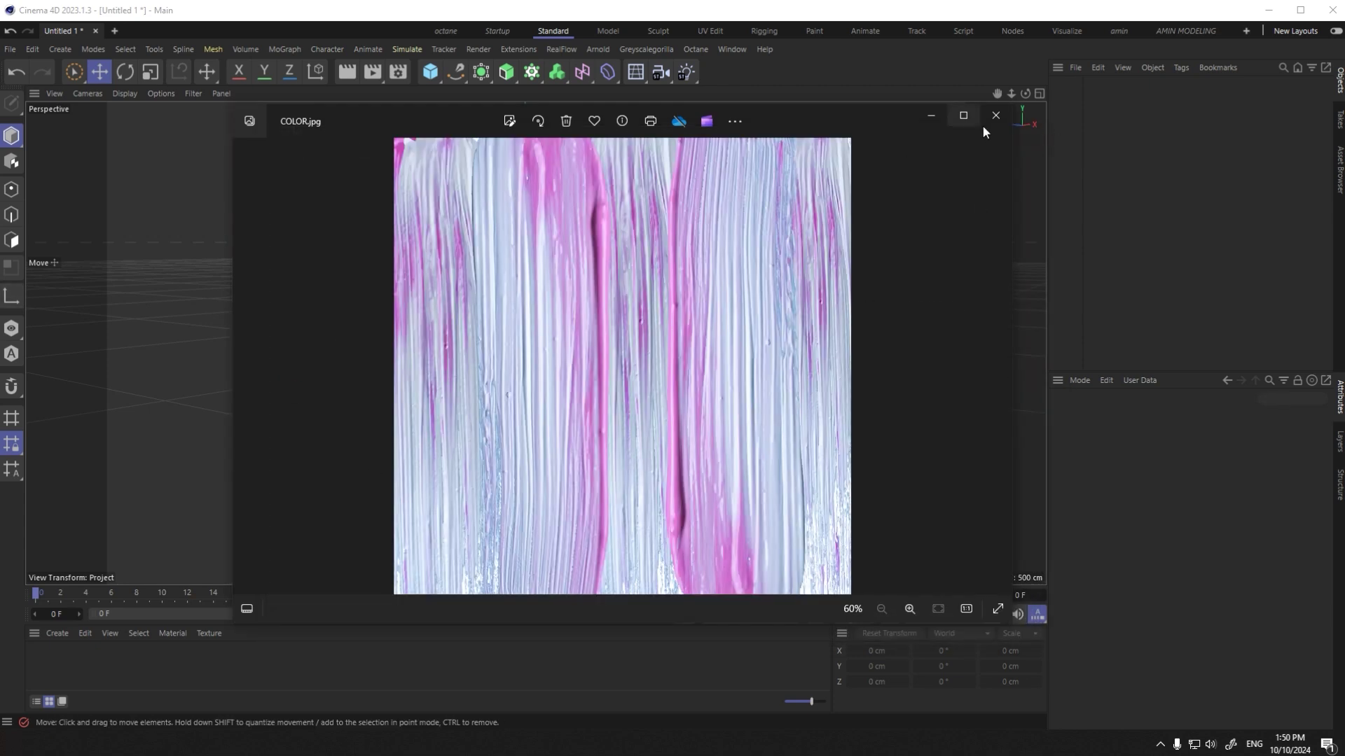
{"action": "left_click", "coordinate": [997, 117]}
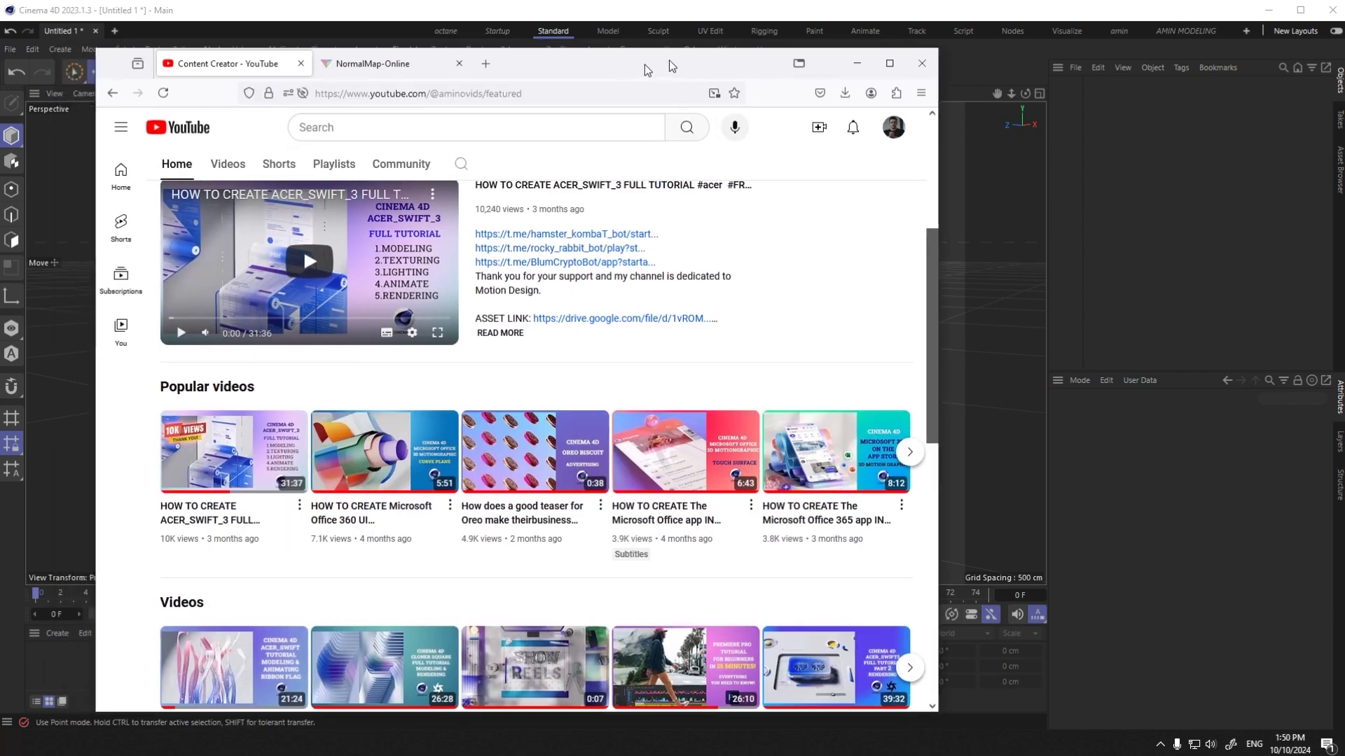
Step: Switch to NormalMap-Online in the browser and load the pink and blue paint texture as the height map
{"action": "left_click_drag", "start_coordinate": [645, 68], "coordinate": [779, 38]}
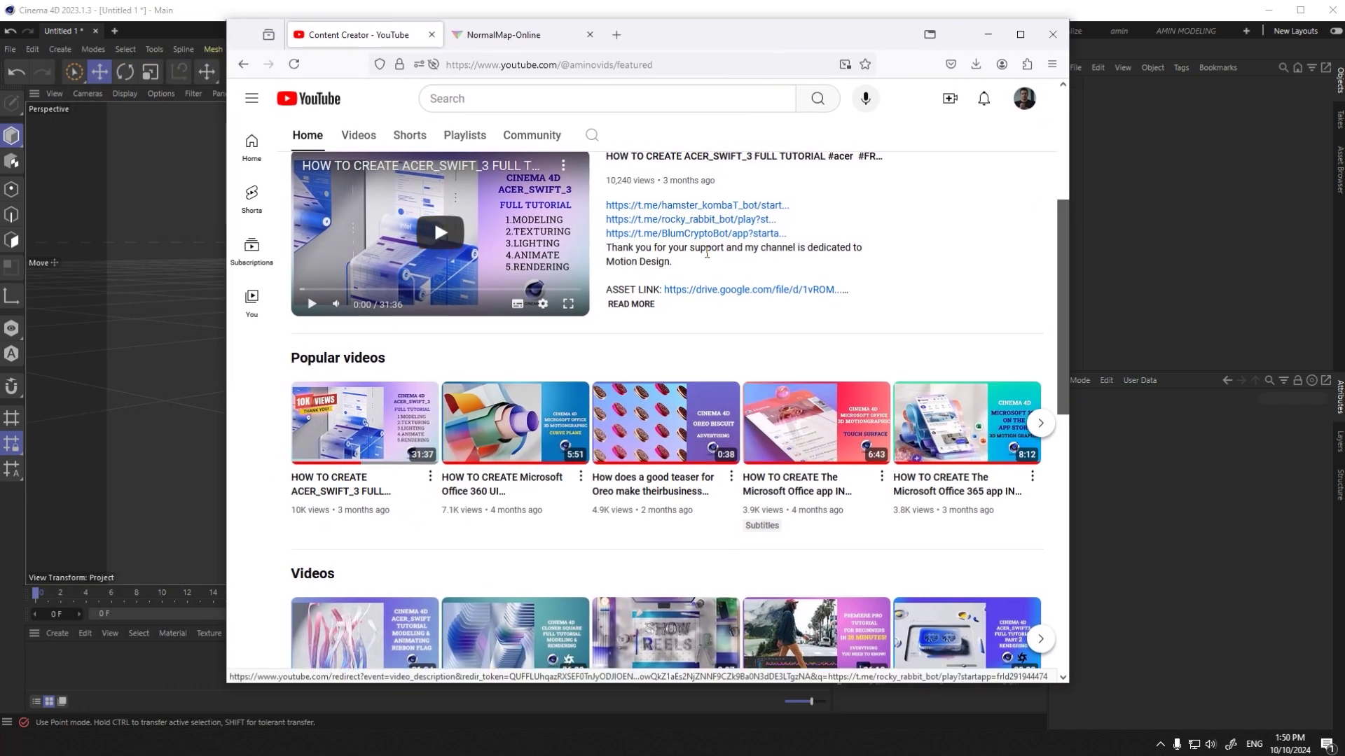
{"action": "scroll", "coordinate": [718, 326], "scroll_direction": "down", "scroll_amount": 5}
{"action": "scroll", "coordinate": [714, 347], "scroll_direction": "up", "scroll_amount": 5}
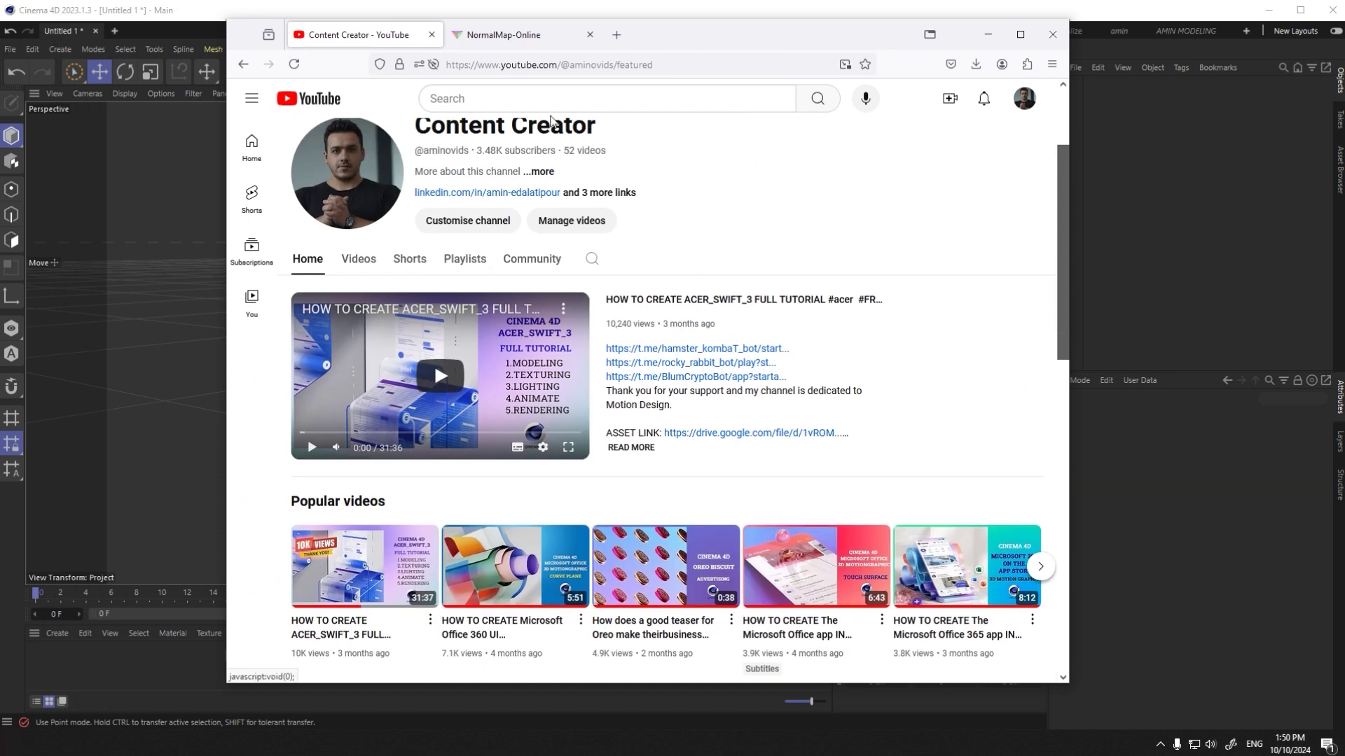
{"action": "left_click", "coordinate": [523, 36]}
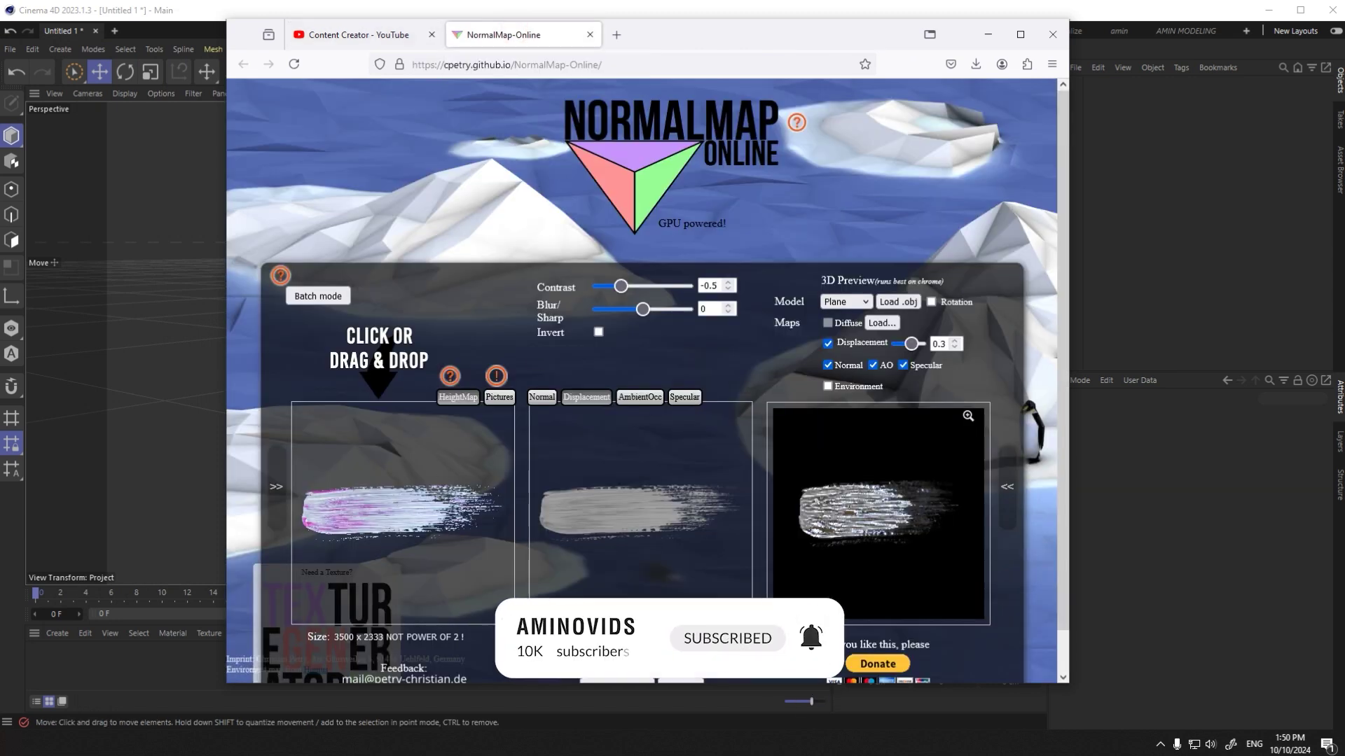
{"action": "mouse_move", "coordinate": [306, 350]}
{"action": "left_mouse_down"}
{"action": "mouse_move", "coordinate": [396, 500]}
{"action": "mouse_move", "coordinate": [388, 533]}
{"action": "left_mouse_up"}
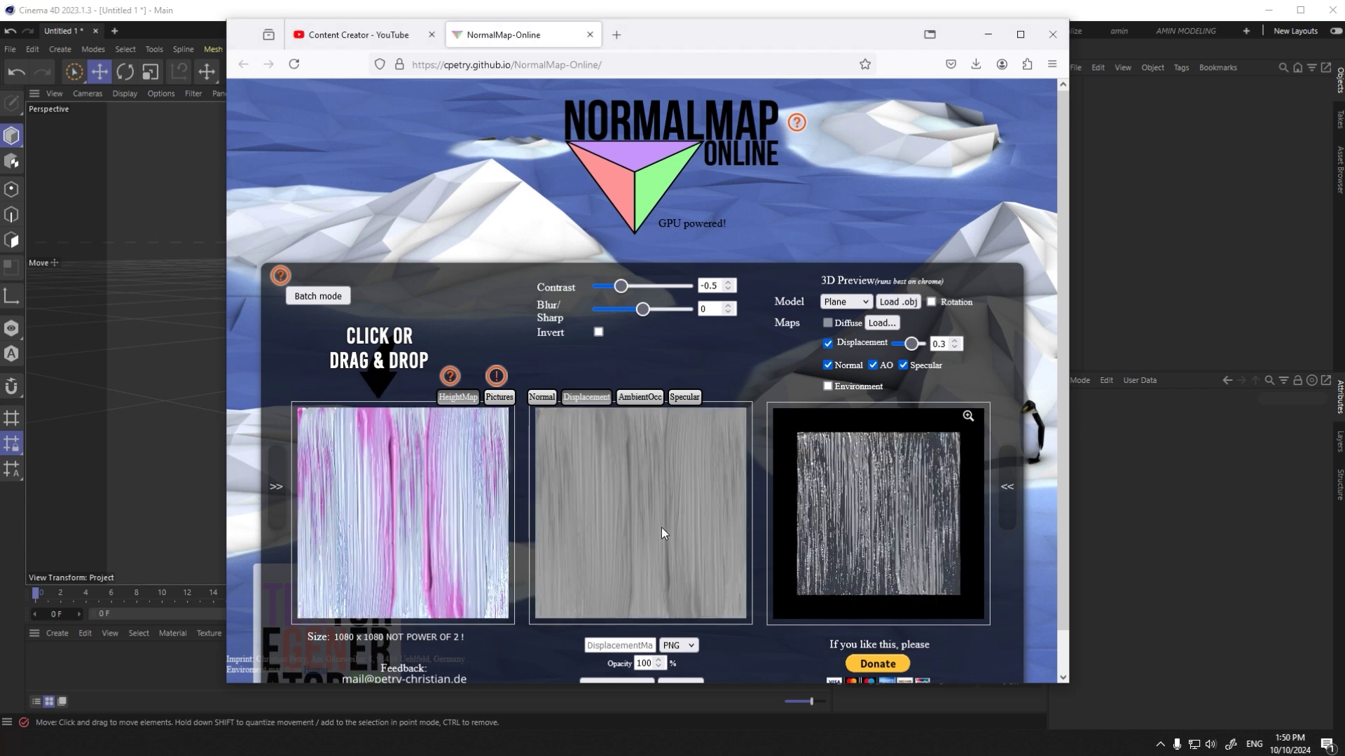
Step: Set the normal map's strength to 3.76, level to 10 and blur/sharp to -2
{"action": "left_click", "coordinate": [541, 397]}
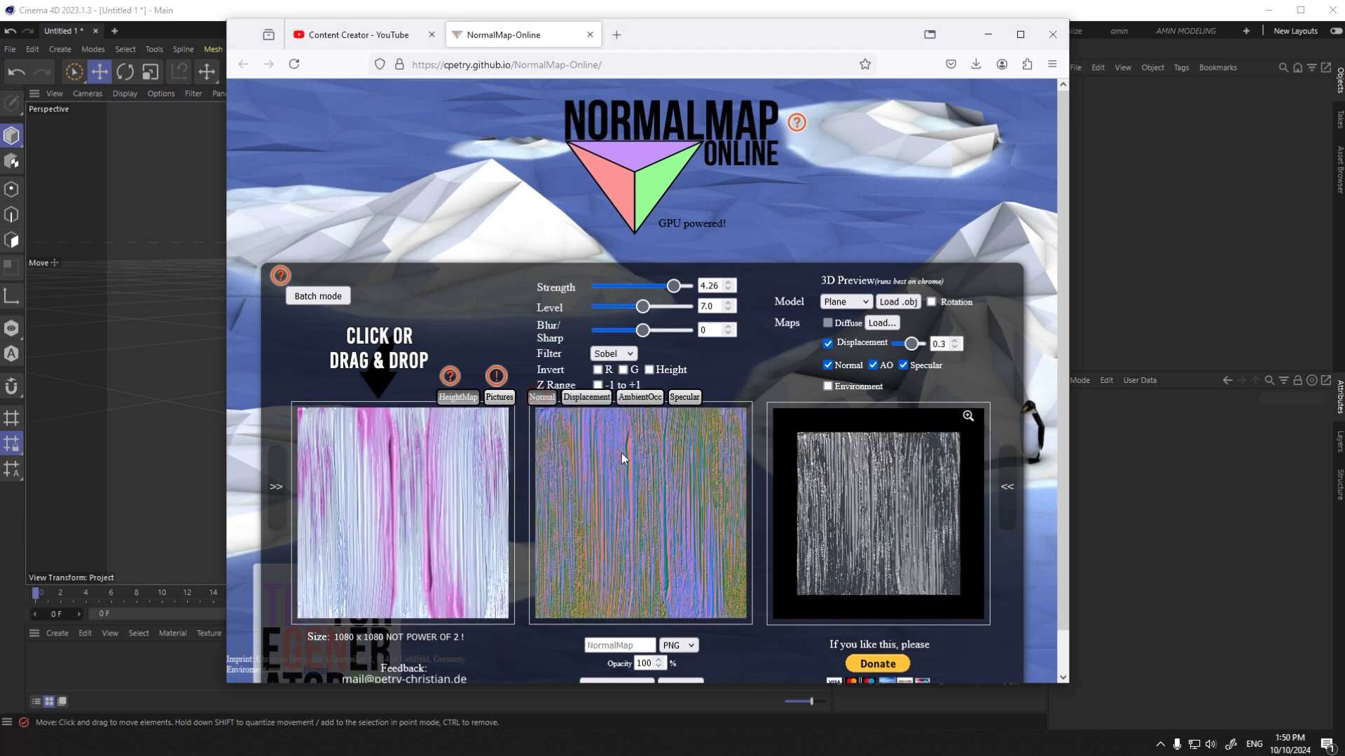
{"action": "left_click_drag", "start_coordinate": [642, 330], "coordinate": [666, 298]}
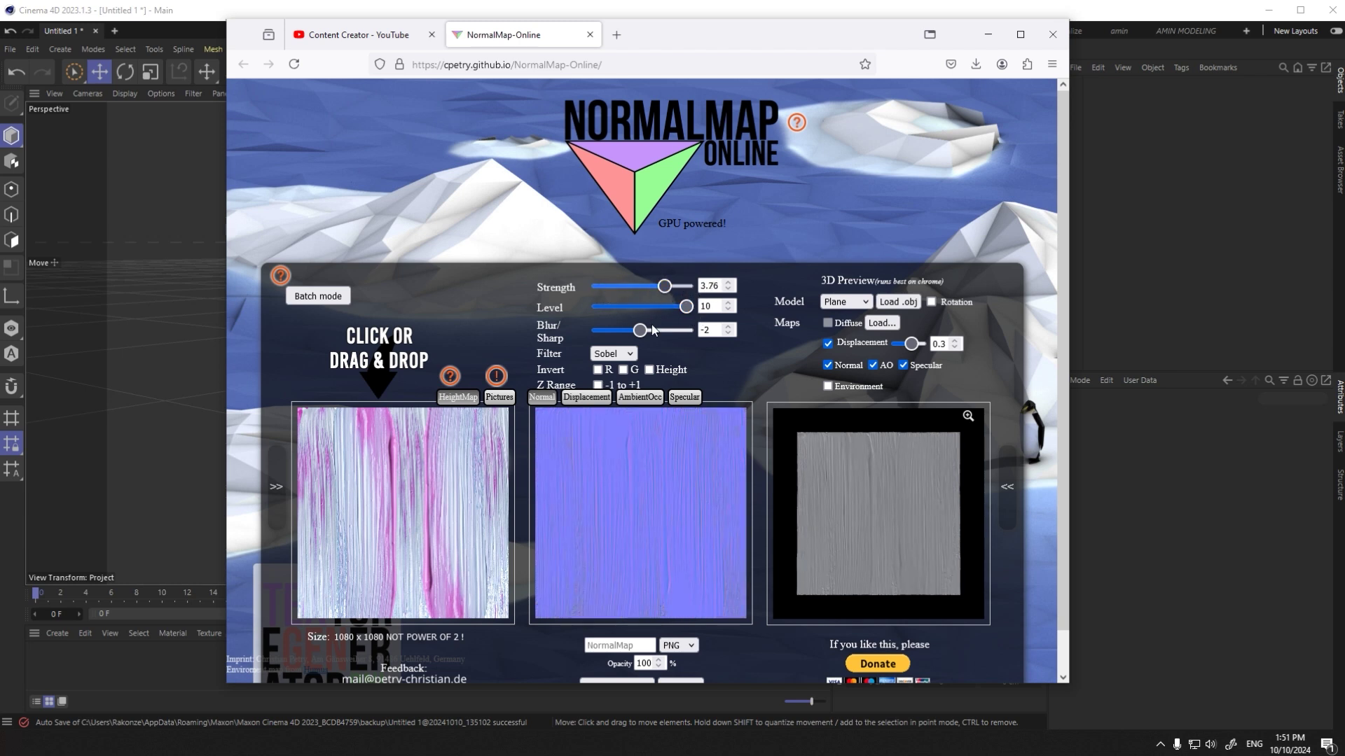
Step: Try the Scharr filter on the normal map and switch back to Sobel
{"action": "left_click", "coordinate": [623, 354]}
{"action": "left_click", "coordinate": [612, 391]}
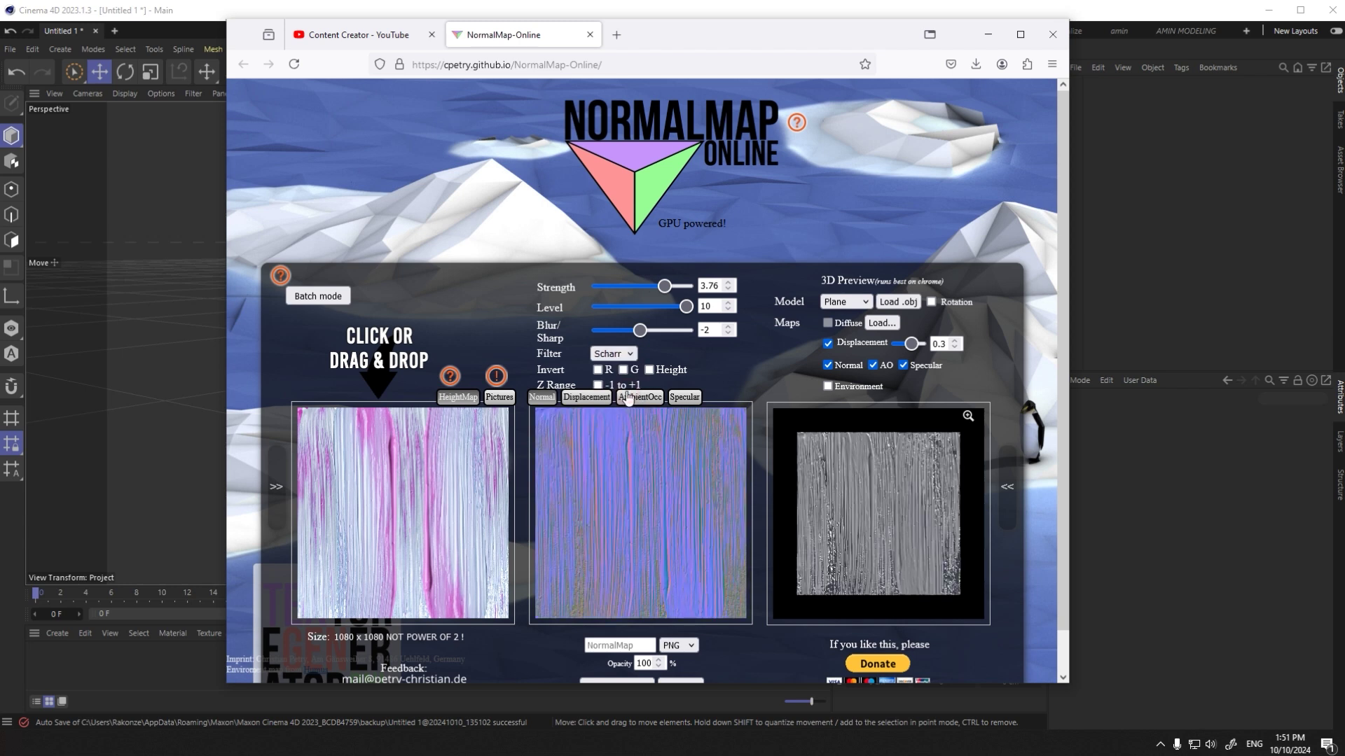
{"action": "left_click", "coordinate": [613, 354]}
{"action": "left_click", "coordinate": [612, 376]}
Step: Examine the surface relief in the 3D preview on a cube and on a plane, including the enlarged preview
{"action": "mouse_move", "coordinate": [863, 493]}
{"action": "left_mouse_down"}
{"action": "mouse_move", "coordinate": [911, 495]}
{"action": "mouse_move", "coordinate": [813, 494]}
{"action": "mouse_move", "coordinate": [889, 499]}
{"action": "mouse_move", "coordinate": [871, 504]}
{"action": "left_mouse_up"}
{"action": "scroll", "coordinate": [765, 297], "scroll_direction": "down", "scroll_amount": 1}
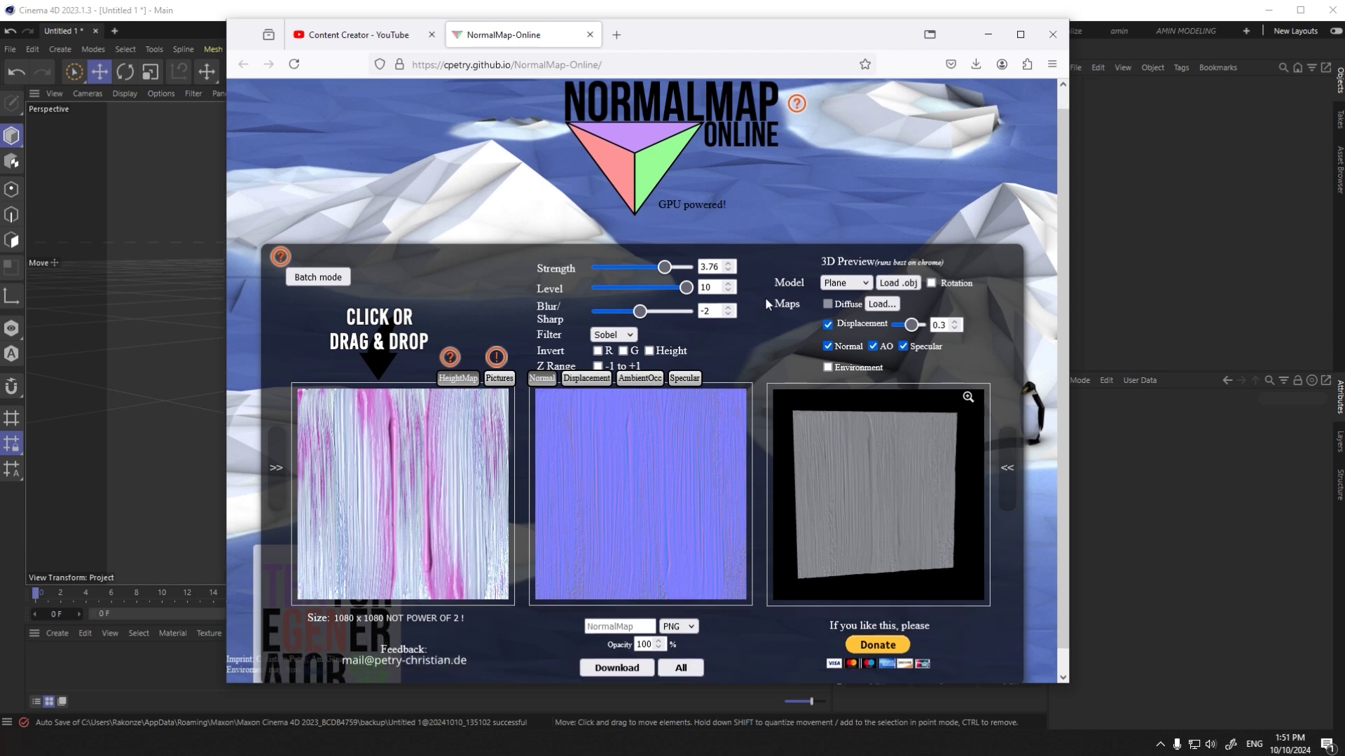
{"action": "mouse_move", "coordinate": [848, 446]}
{"action": "left_mouse_down"}
{"action": "mouse_move", "coordinate": [932, 449]}
{"action": "mouse_move", "coordinate": [815, 446]}
{"action": "mouse_move", "coordinate": [850, 443]}
{"action": "mouse_move", "coordinate": [843, 454]}
{"action": "mouse_move", "coordinate": [838, 442]}
{"action": "left_mouse_up"}
{"action": "left_click", "coordinate": [845, 259]}
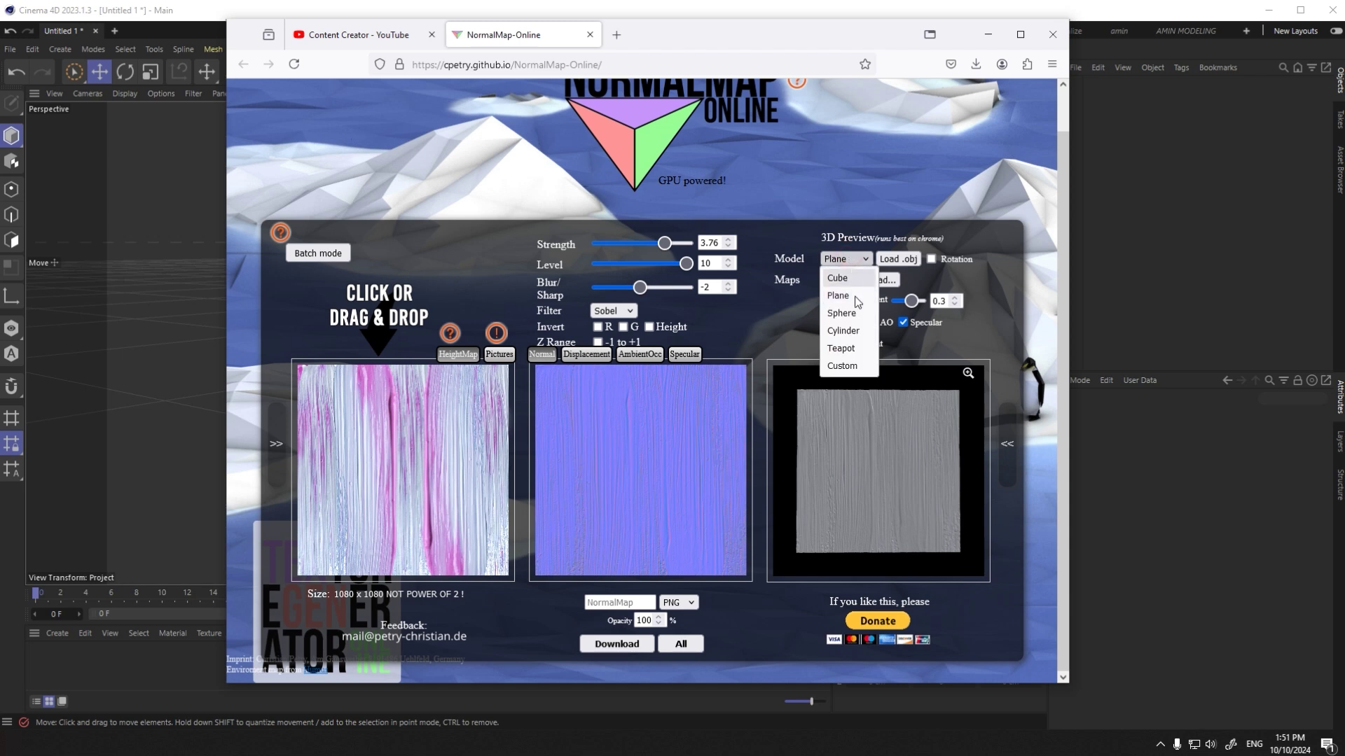
{"action": "left_click", "coordinate": [837, 279]}
{"action": "left_click_drag", "start_coordinate": [864, 462], "coordinate": [869, 388]}
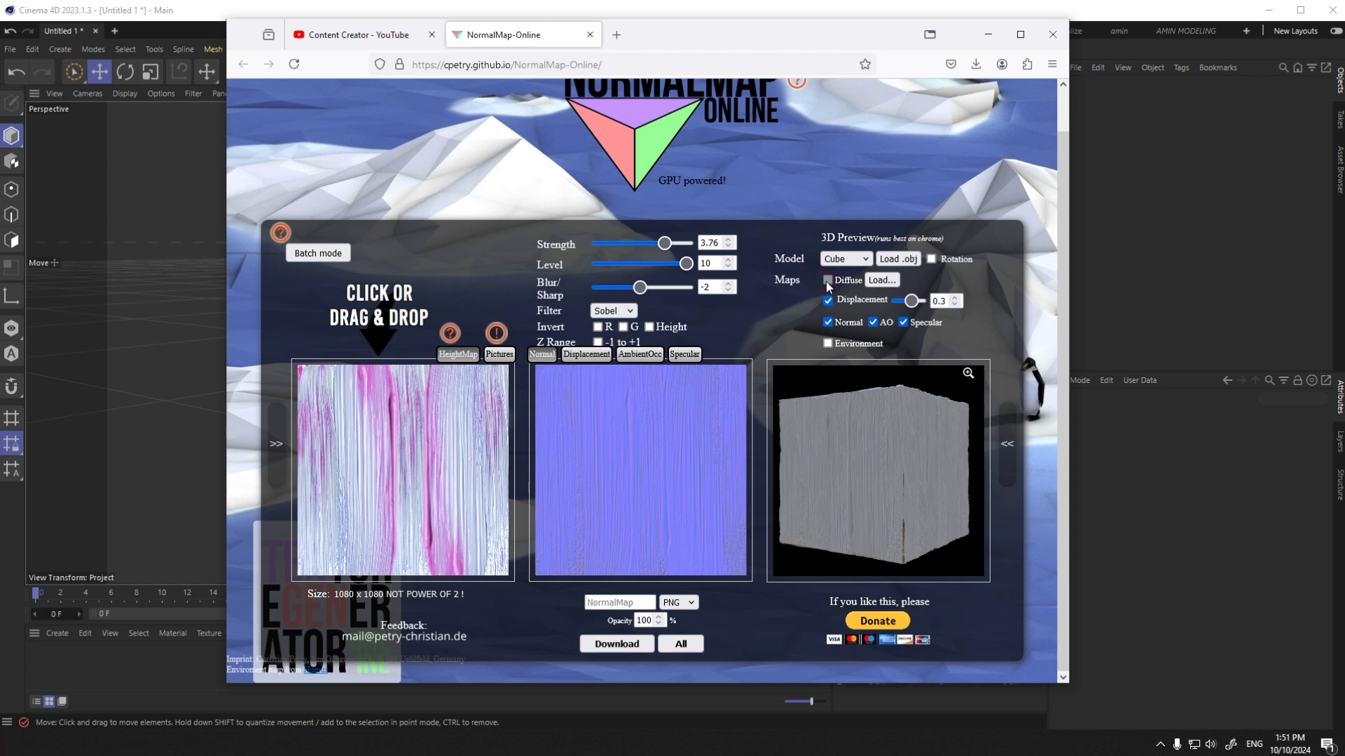
{"action": "left_click", "coordinate": [845, 258]}
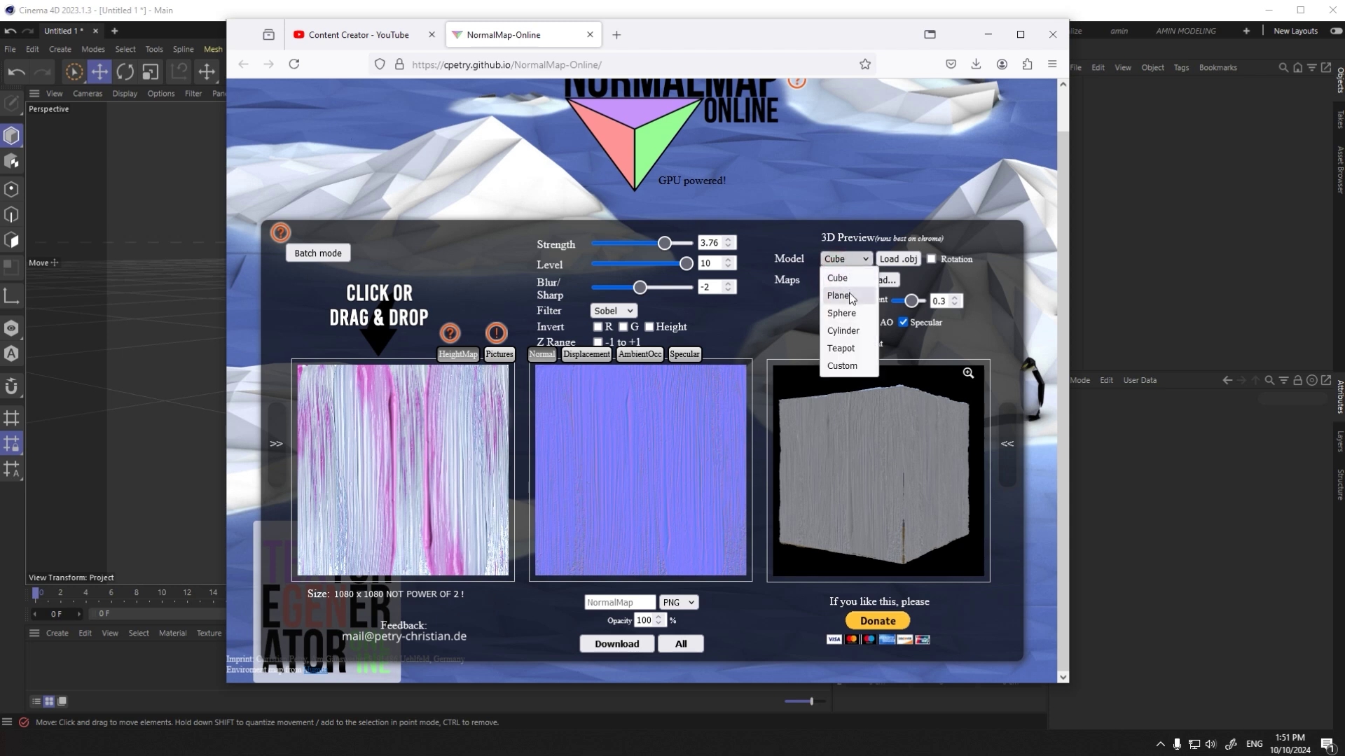
{"action": "left_click", "coordinate": [840, 289]}
{"action": "mouse_move", "coordinate": [907, 429]}
{"action": "left_mouse_down"}
{"action": "mouse_move", "coordinate": [863, 467]}
{"action": "mouse_move", "coordinate": [861, 449]}
{"action": "mouse_move", "coordinate": [908, 429]}
{"action": "left_mouse_up"}
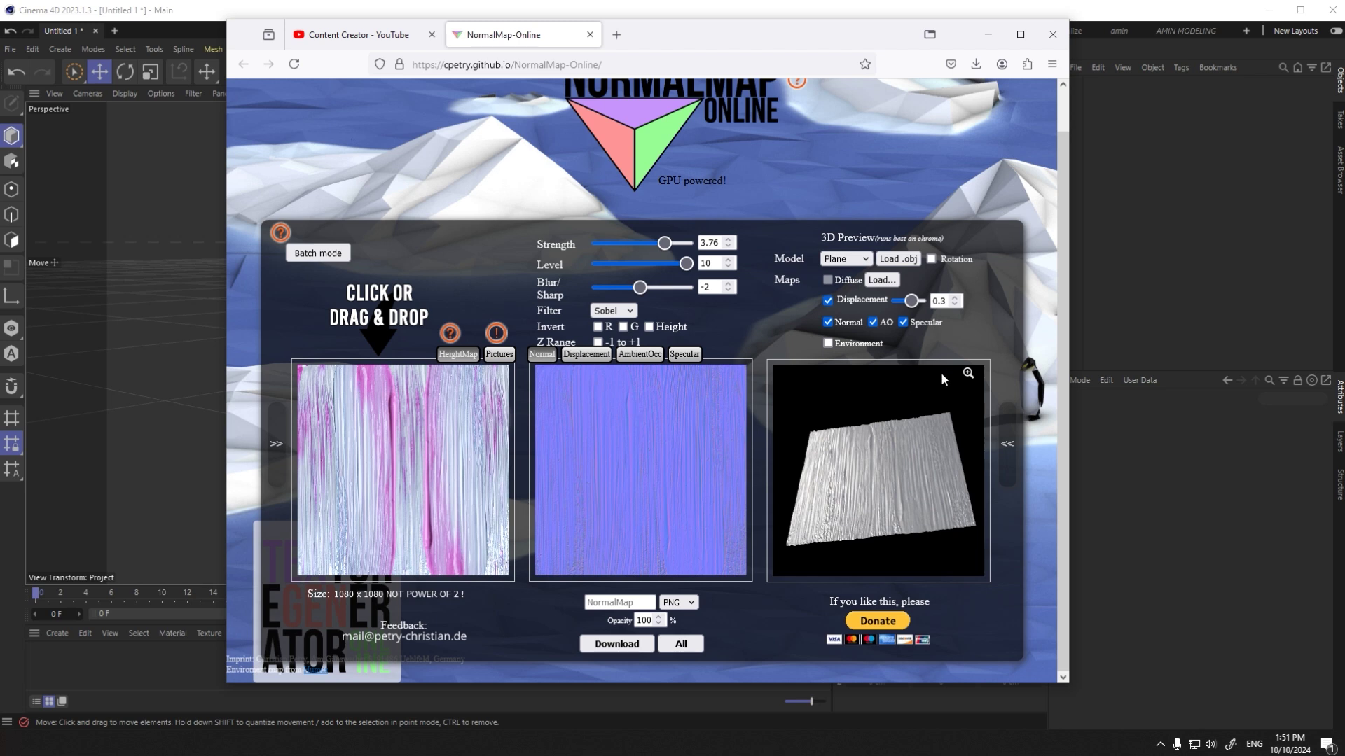
{"action": "left_click", "coordinate": [967, 373]}
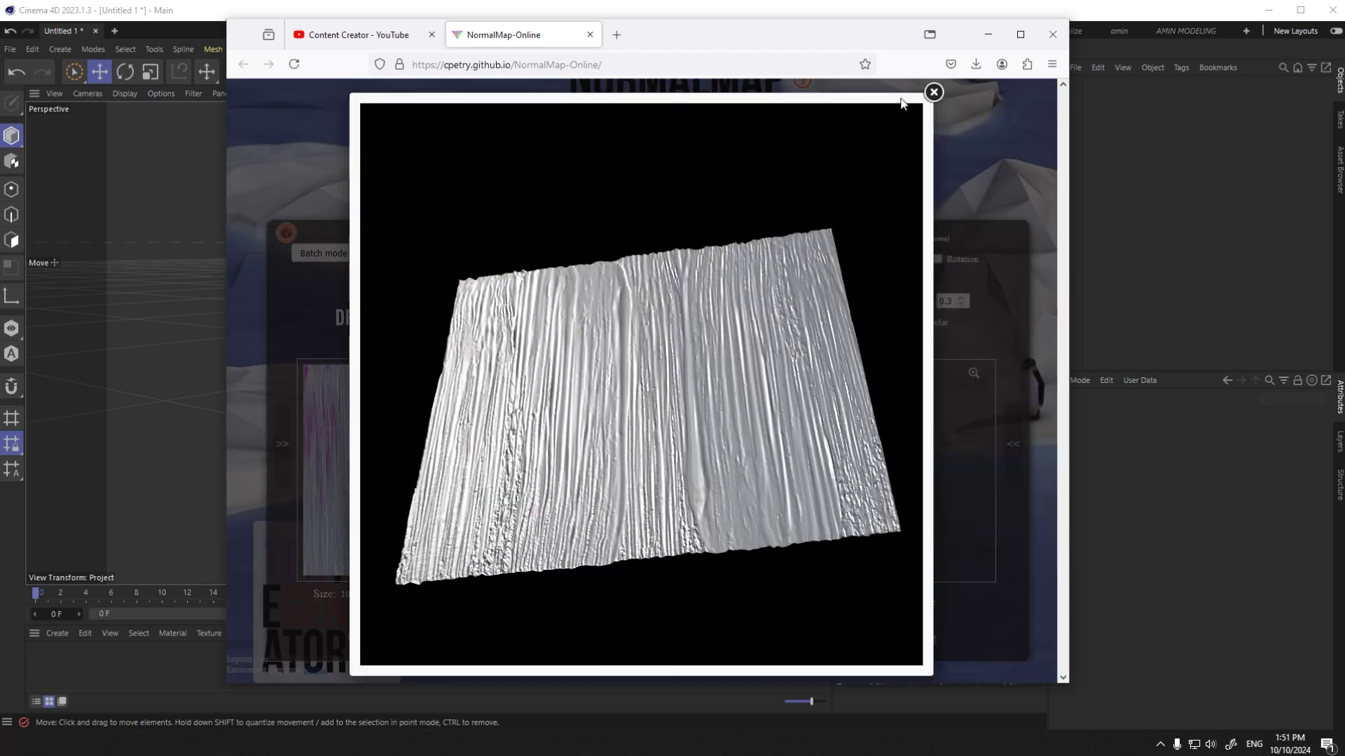
{"action": "left_click", "coordinate": [933, 93]}
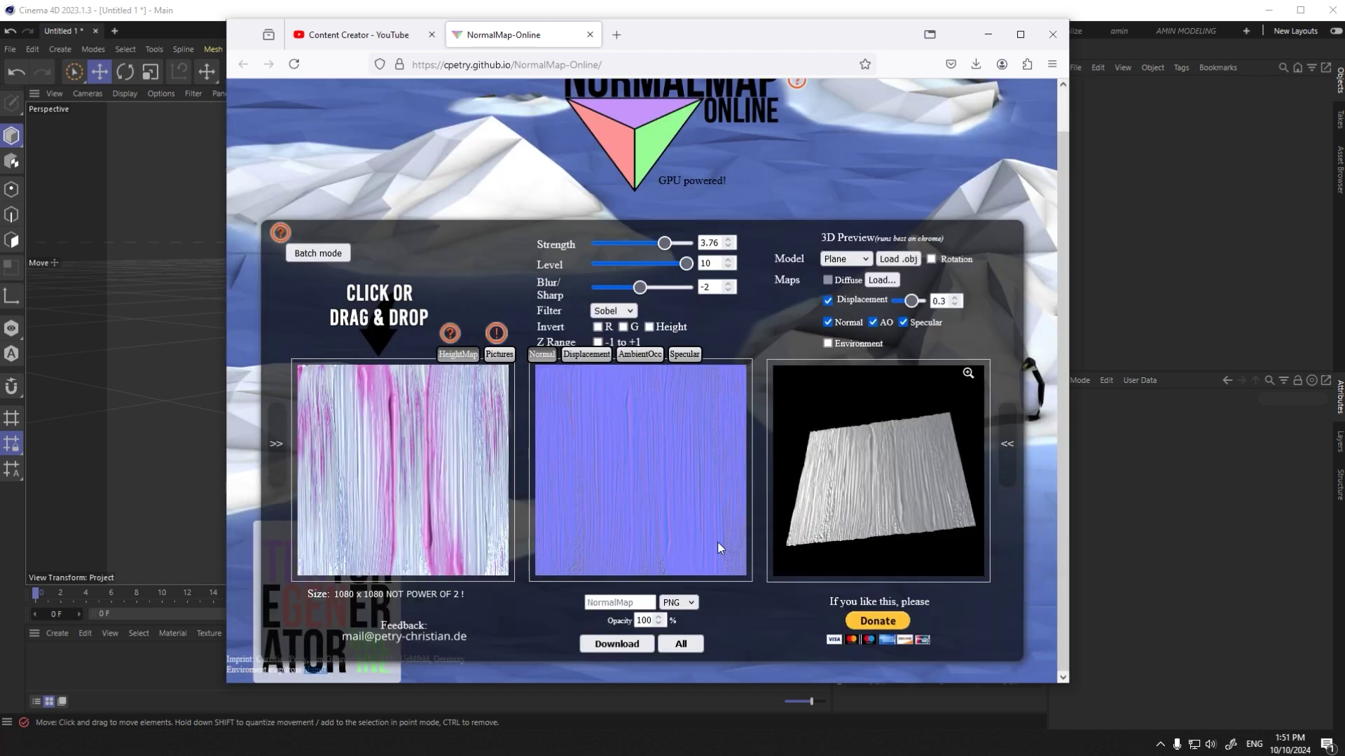
Step: Set the displacement map's contrast to -0.07 and blur/sharp to -3, leaving it non-inverted
{"action": "left_click", "coordinate": [592, 356]}
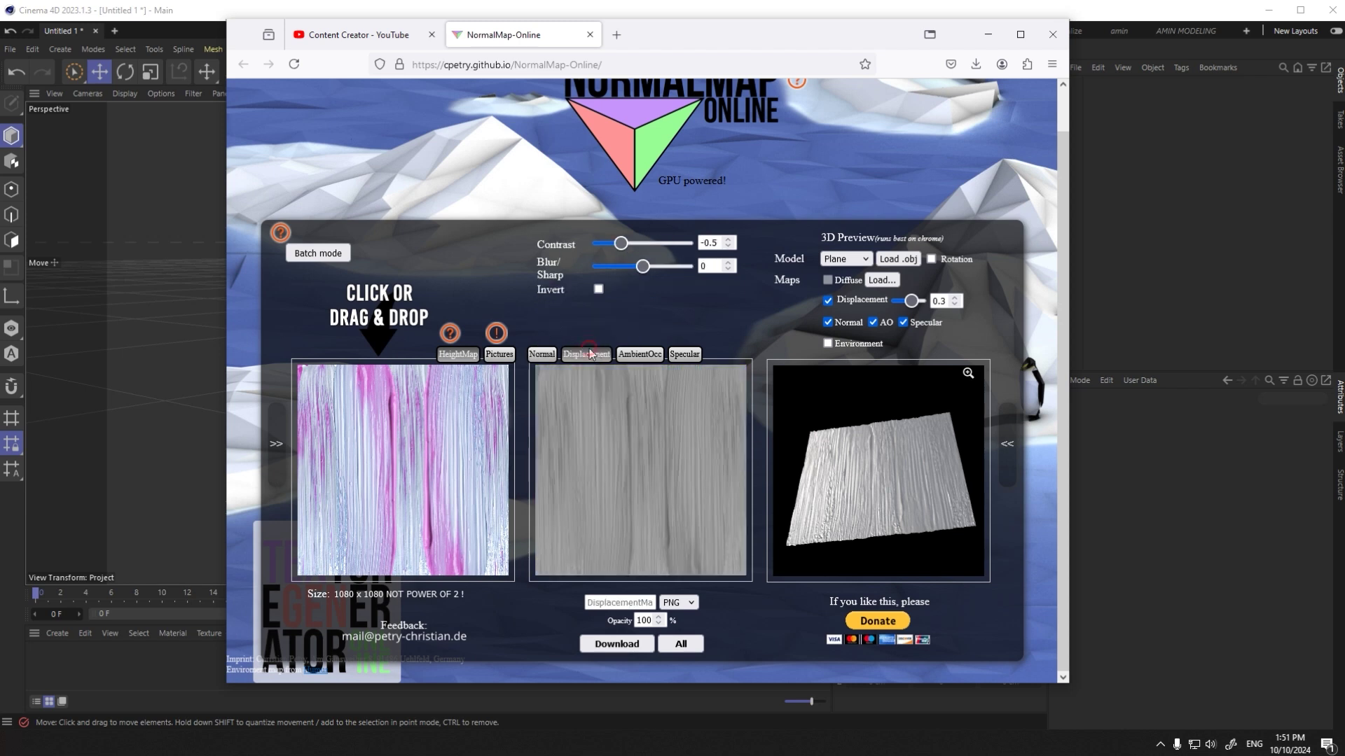
{"action": "left_click_drag", "start_coordinate": [621, 243], "coordinate": [638, 271]}
{"action": "left_click", "coordinate": [599, 290]}
{"action": "left_click", "coordinate": [599, 290]}
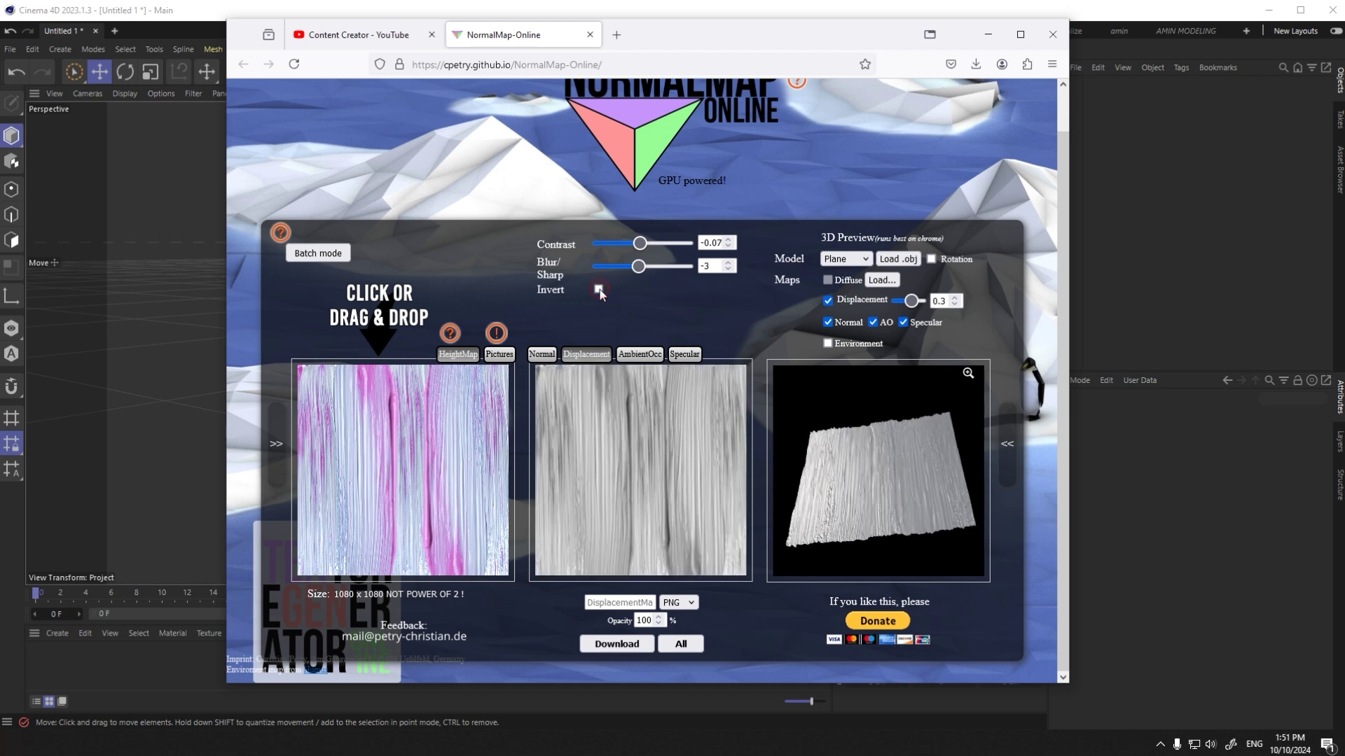
Step: Review the generated ambient occlusion and specular maps
{"action": "left_click", "coordinate": [624, 358]}
{"action": "left_click", "coordinate": [684, 357]}
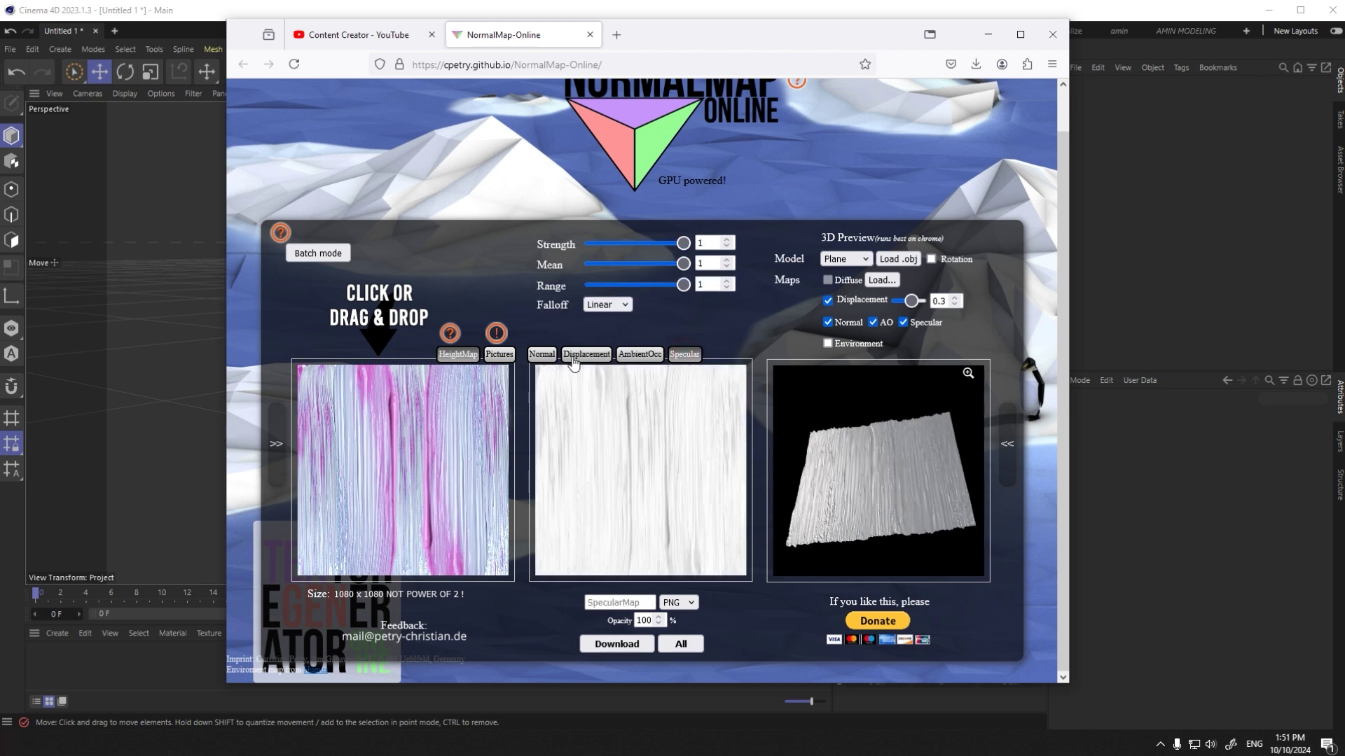
{"action": "mouse_move", "coordinate": [682, 243]}
{"action": "left_mouse_down"}
{"action": "mouse_move", "coordinate": [630, 243]}
{"action": "mouse_move", "coordinate": [687, 244]}
{"action": "left_mouse_up"}
Step: Download all of the generated maps in PNG format
{"action": "left_click", "coordinate": [543, 356]}
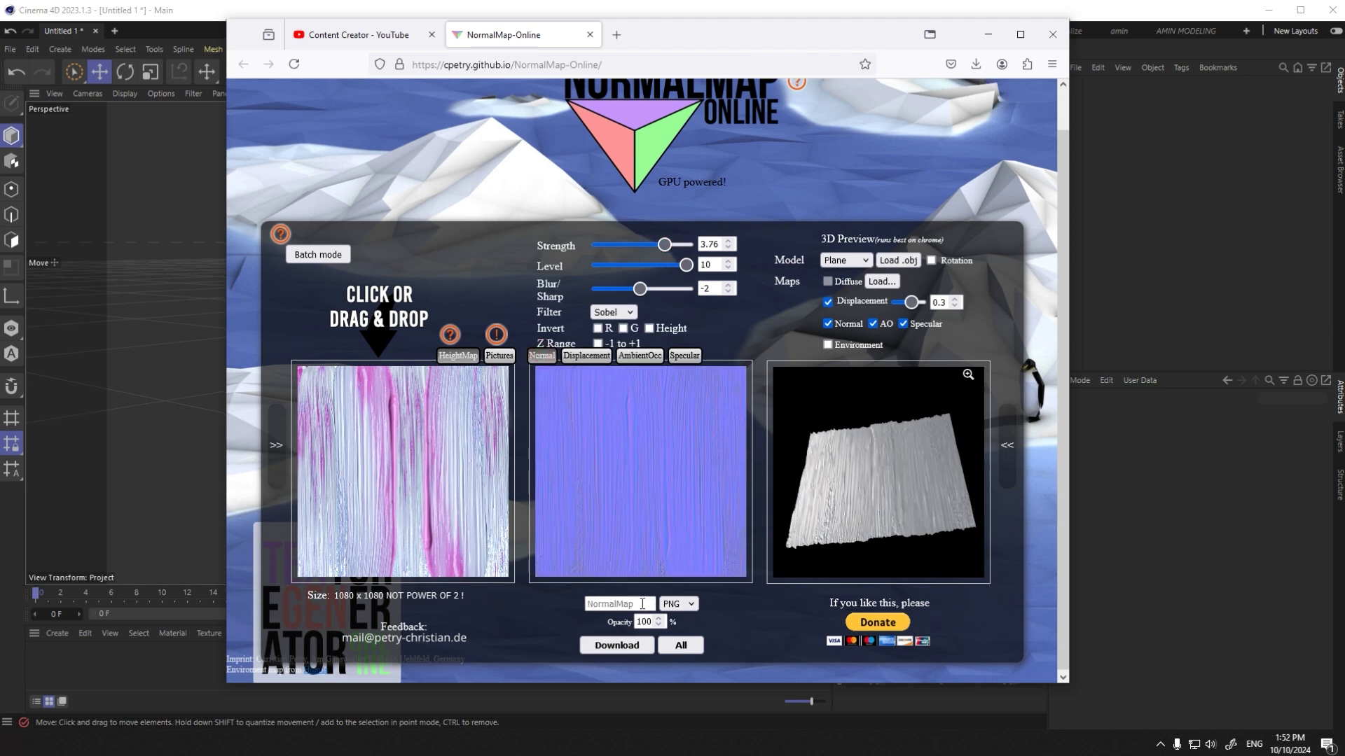
{"action": "left_click", "coordinate": [694, 603]}
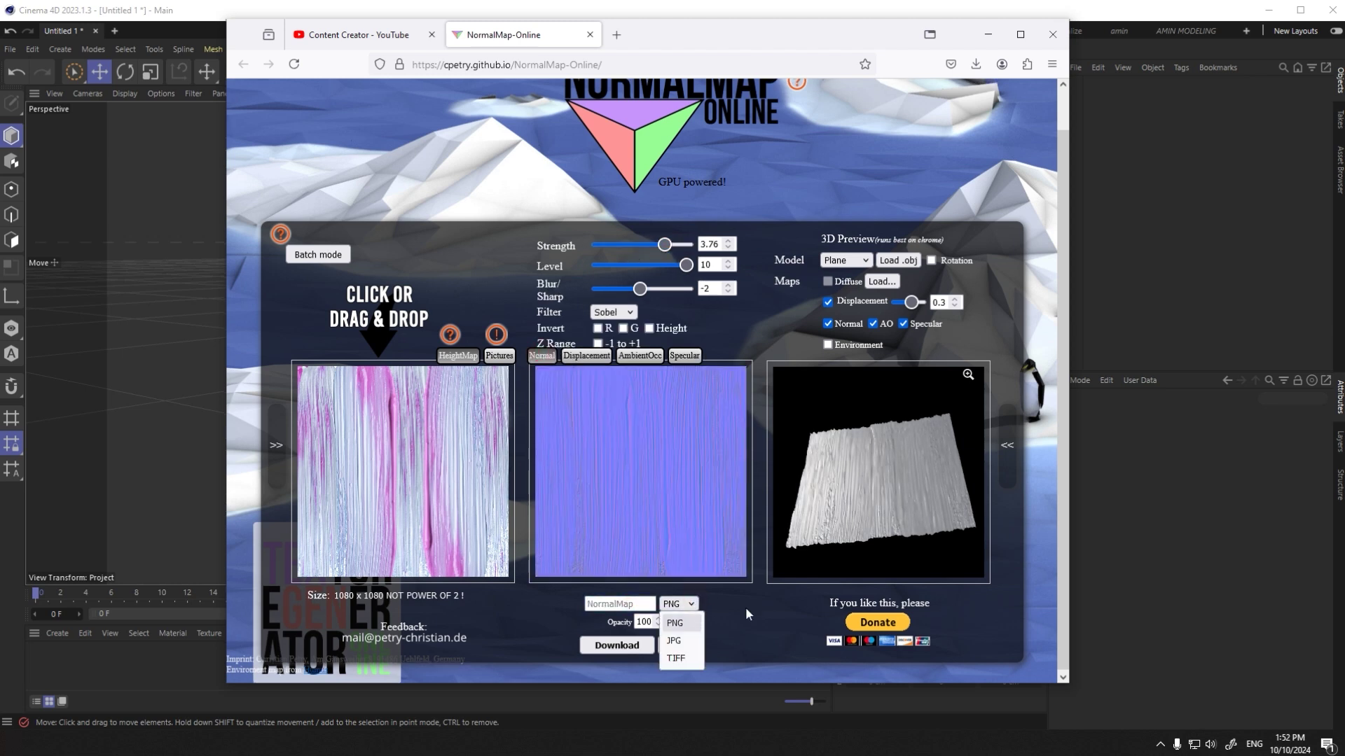
{"action": "left_click", "coordinate": [672, 619]}
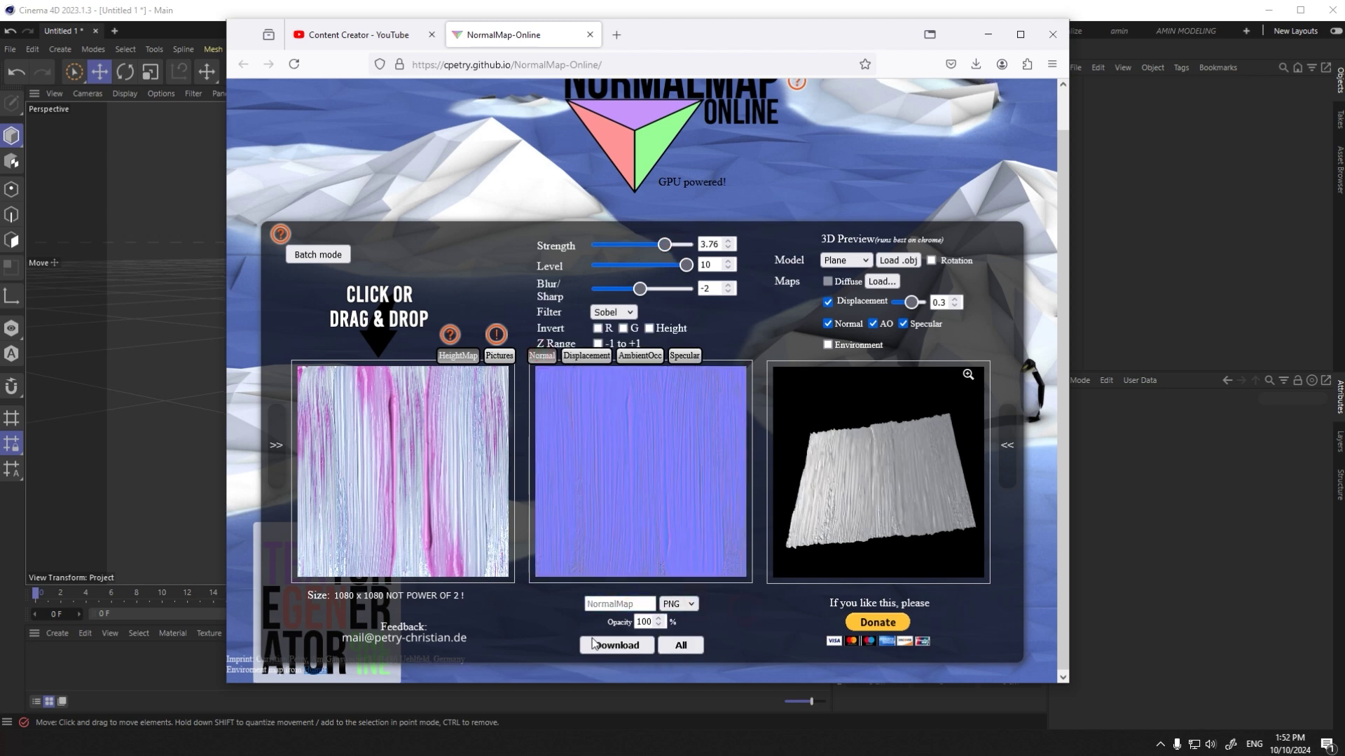
{"action": "left_click", "coordinate": [687, 646]}
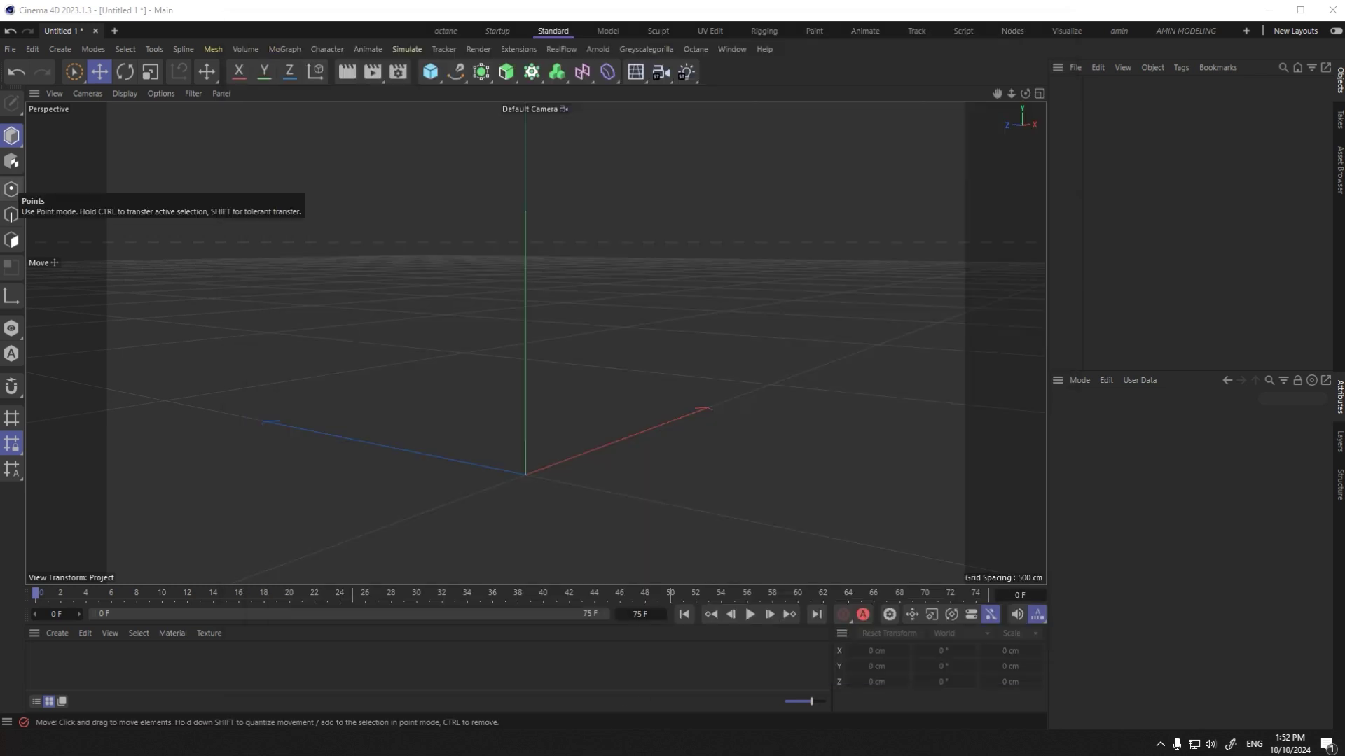
Step: Examine the downloaded displacement, normal and specular maps and the ALPHA.png mask, and close the image viewer
{"action": "key", "text": "Right"}
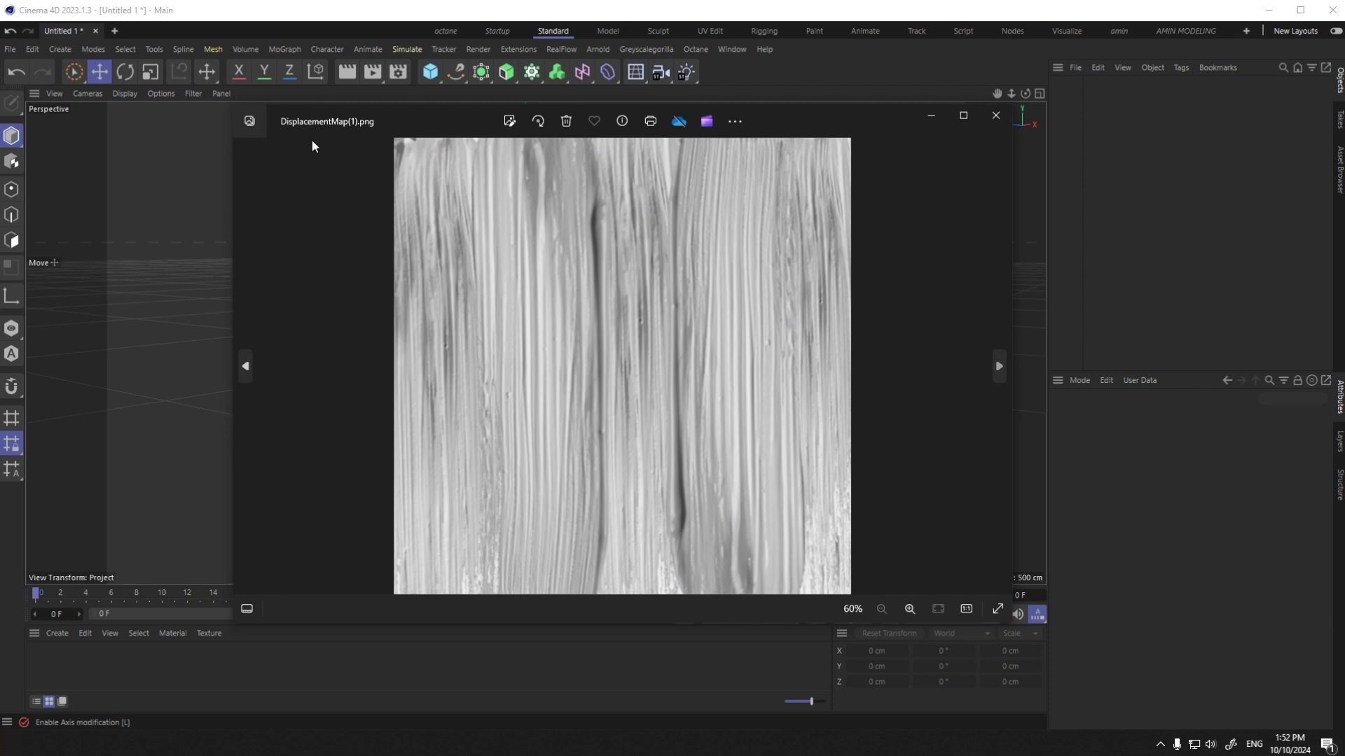
{"action": "key", "text": "Right"}
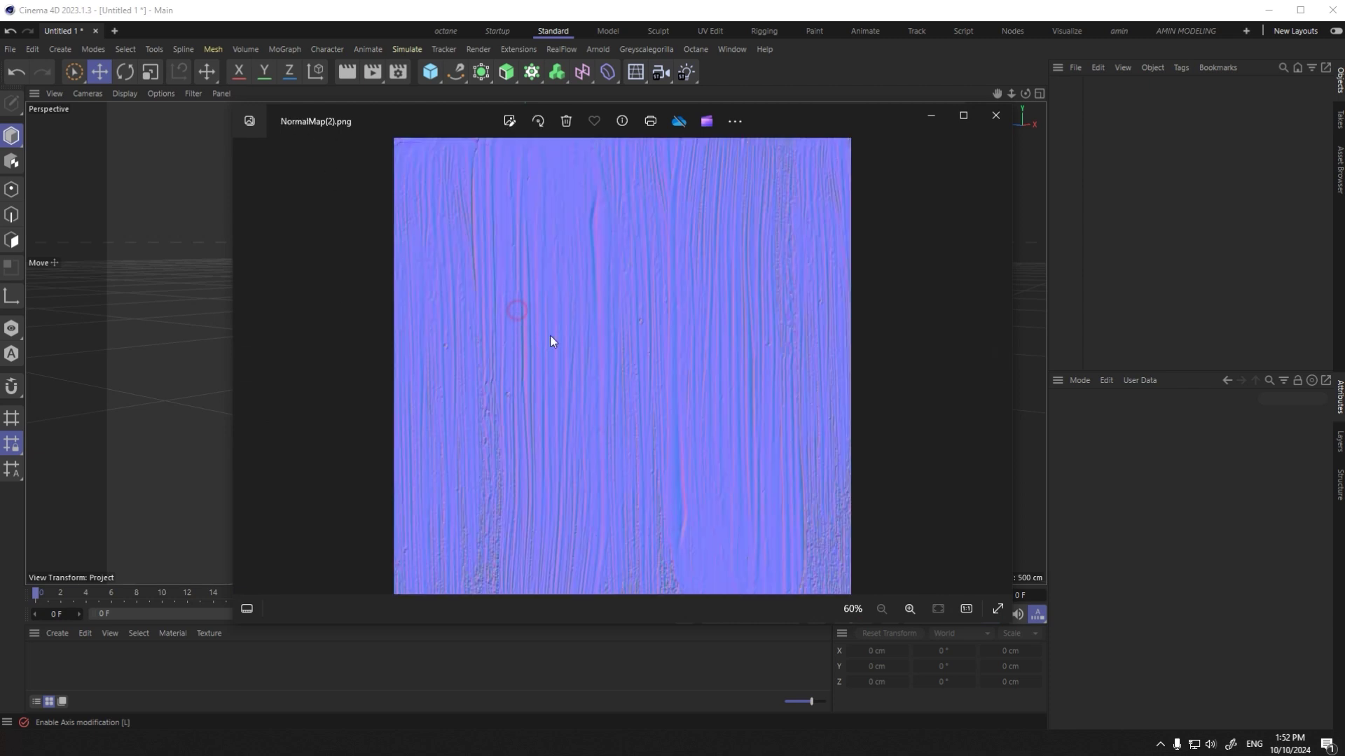
{"action": "key", "text": "Right"}
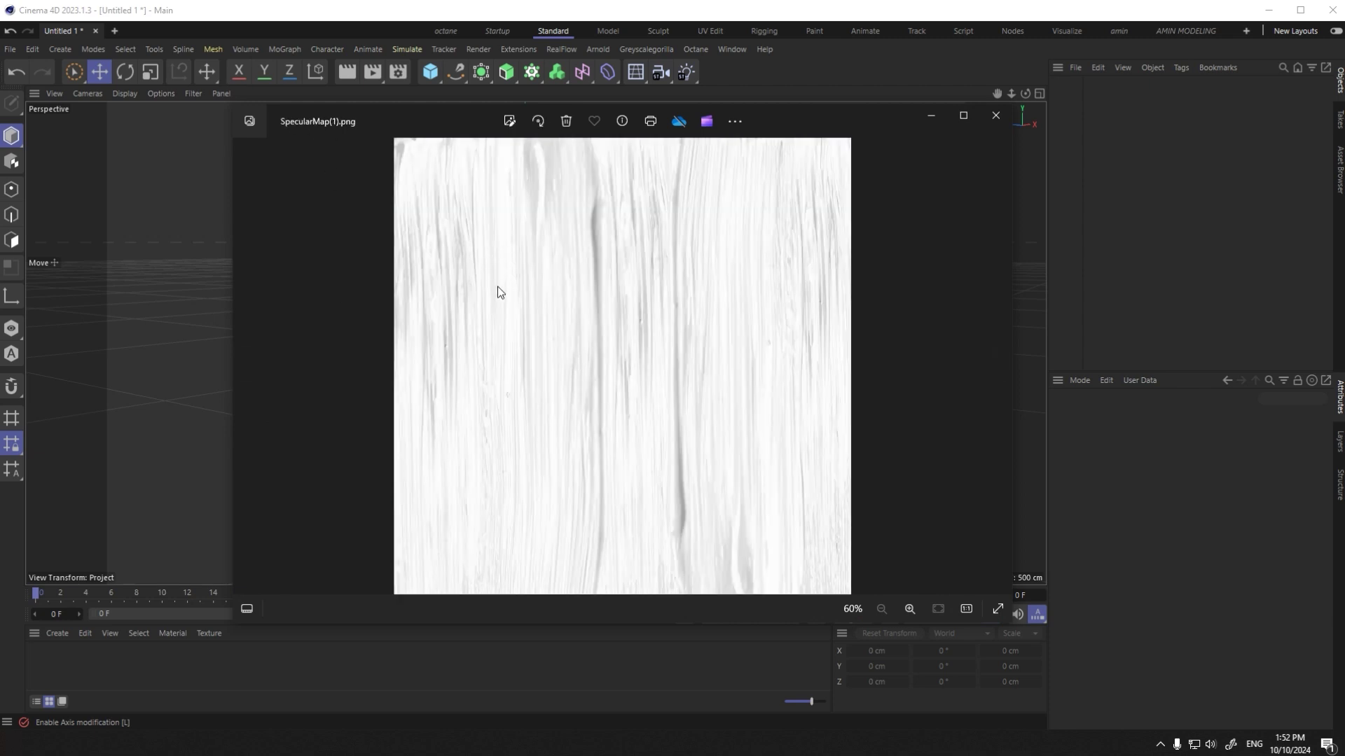
{"action": "key", "text": "Right"}
{"action": "key", "text": "Right"}
{"action": "key", "text": "Right"}
{"action": "key", "text": "Left"}
{"action": "key", "text": "Right"}
{"action": "key", "text": "Right"}
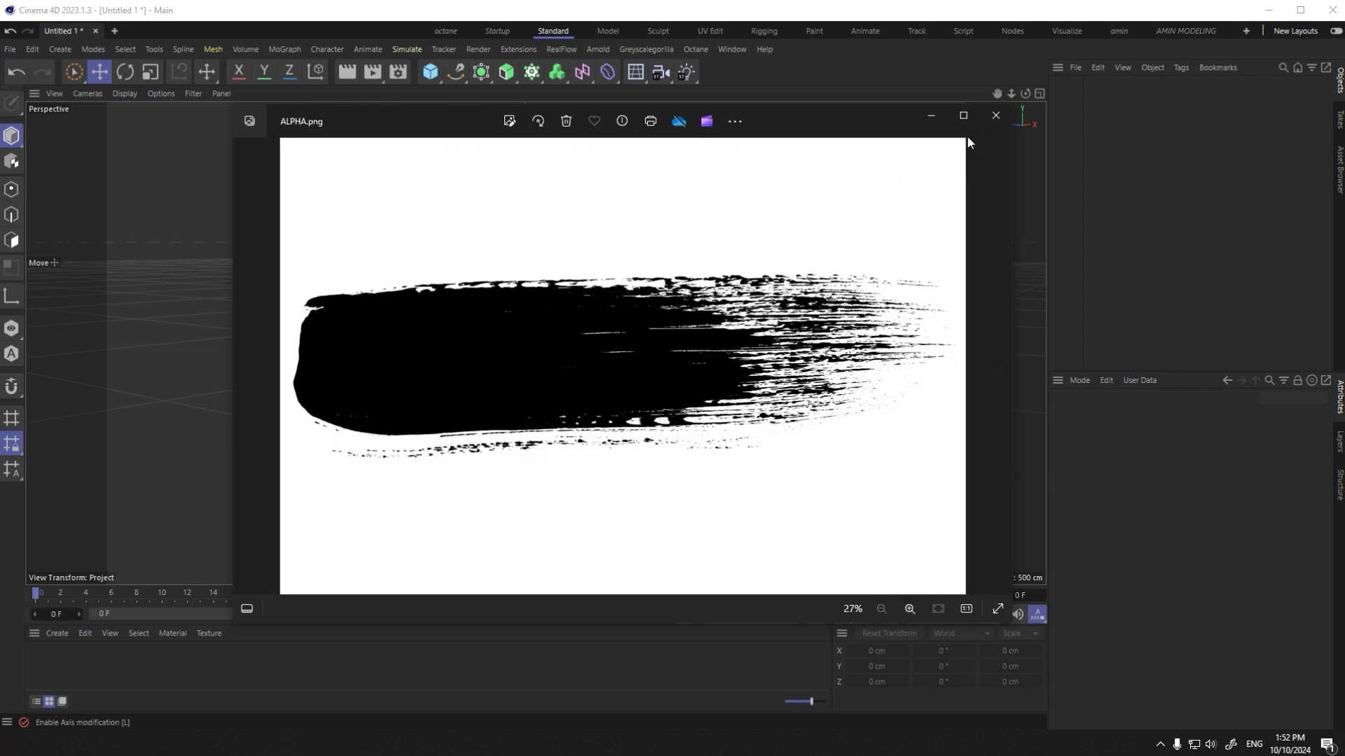
{"action": "left_click", "coordinate": [995, 115]}
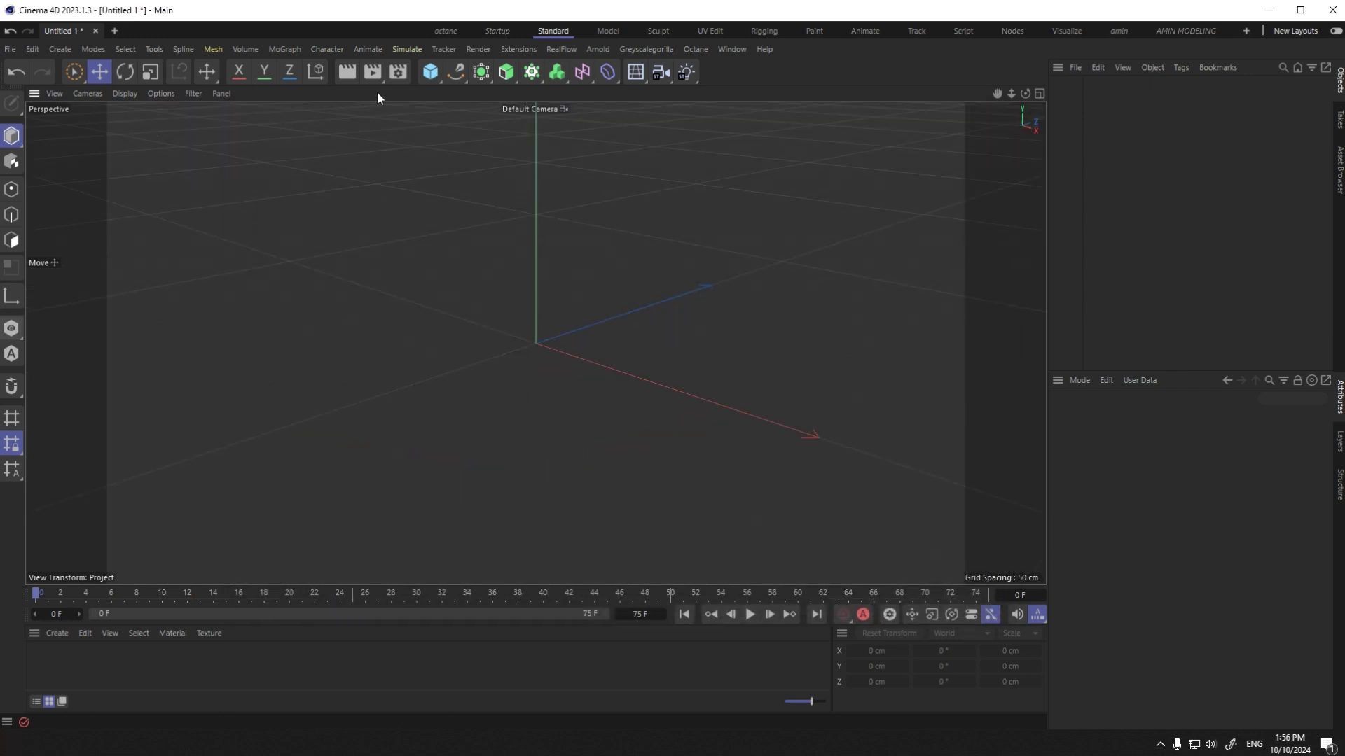
Step: Add a plane to the Cinema 4D scene with a width of 300 cm and a height of 1500 cm
{"action": "left_click", "coordinate": [430, 72]}
{"action": "left_click", "coordinate": [551, 113]}
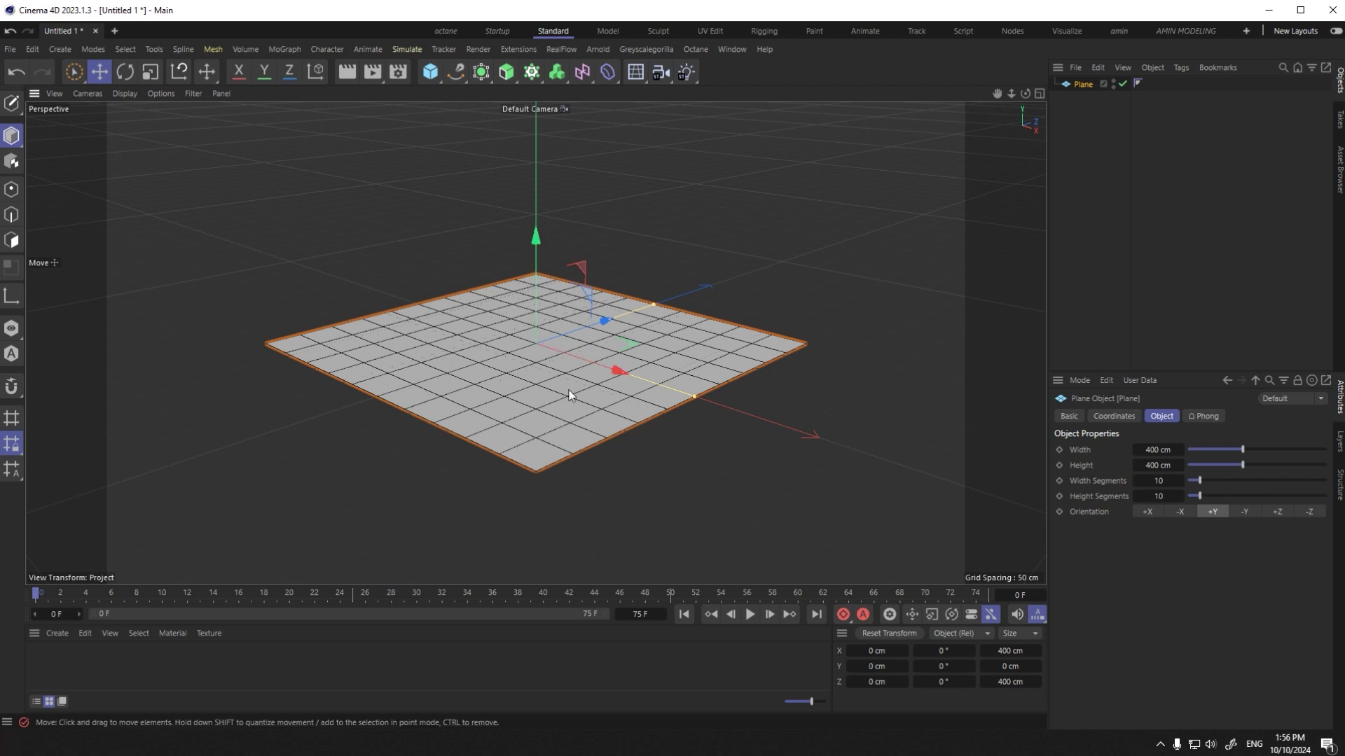
{"action": "left_click", "coordinate": [1154, 454]}
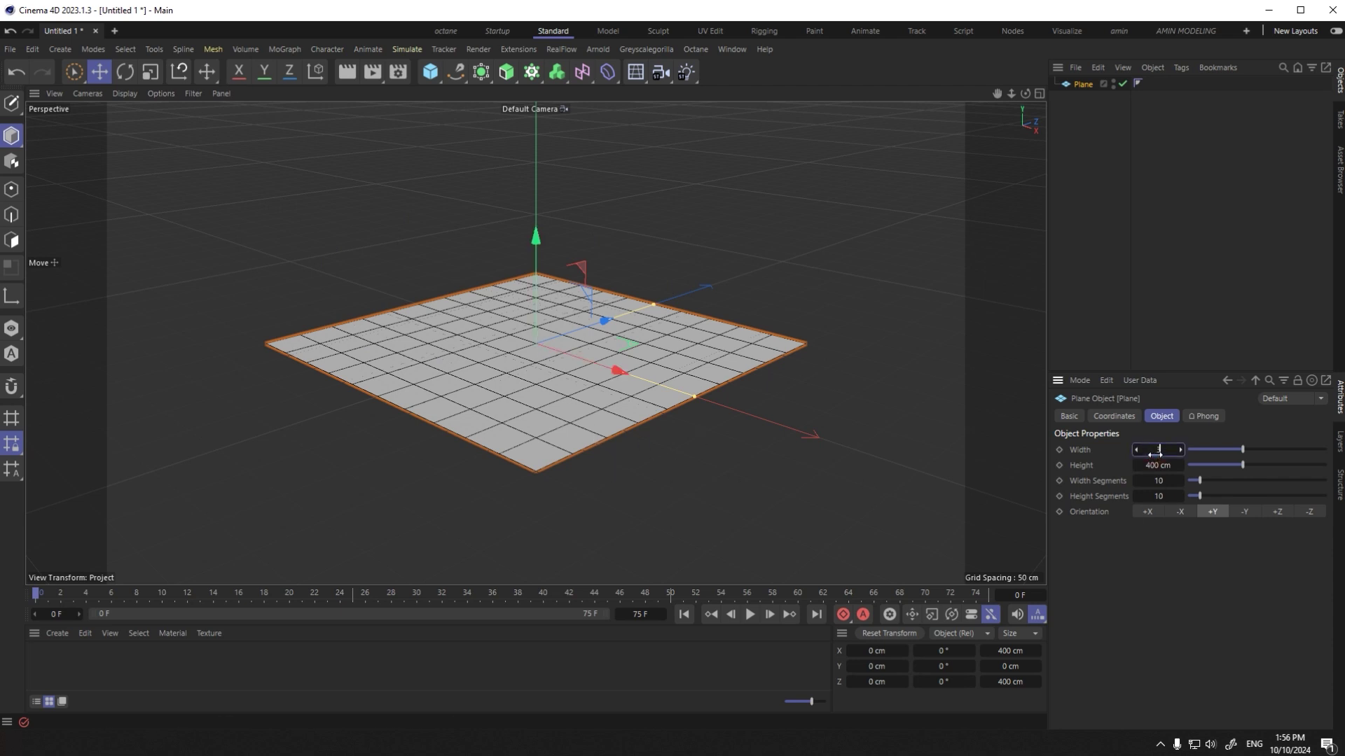
{"action": "key", "text": "Return"}
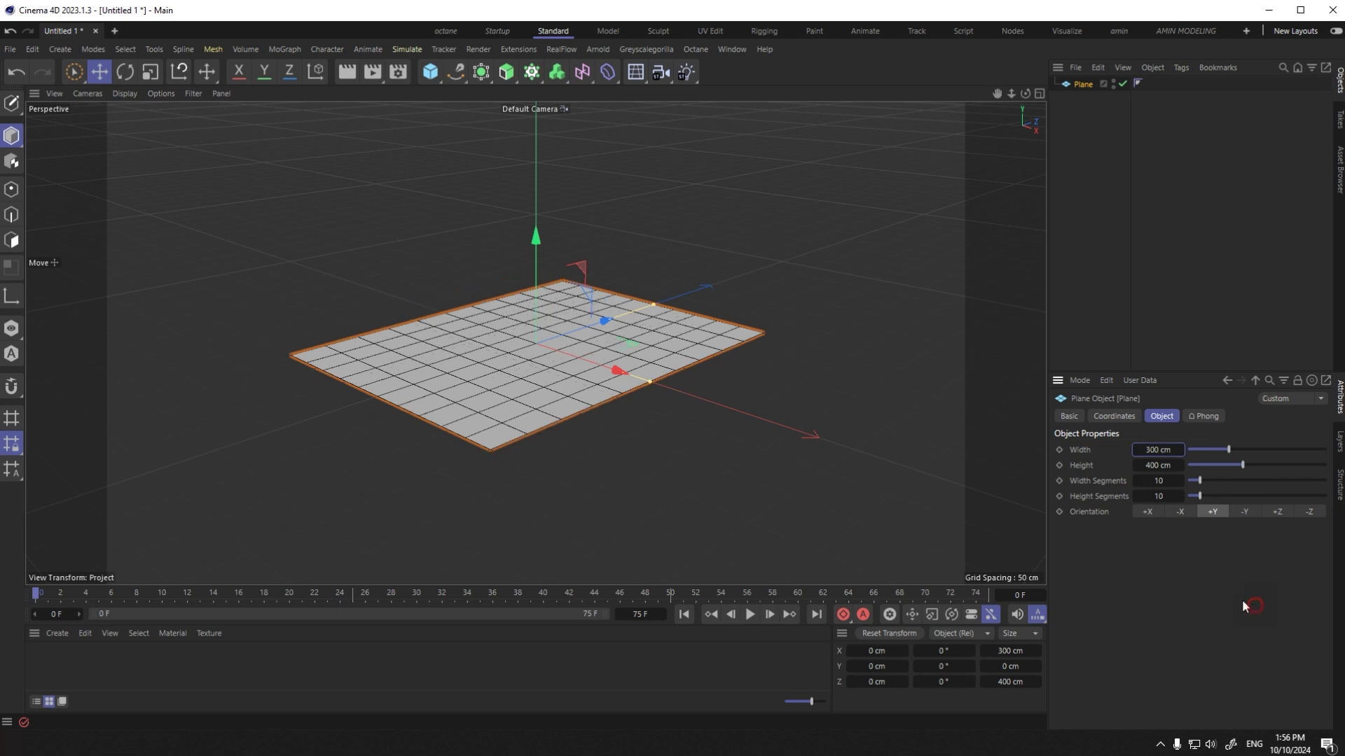
{"action": "left_click", "coordinate": [1155, 465]}
{"action": "left_click", "coordinate": [1169, 577]}
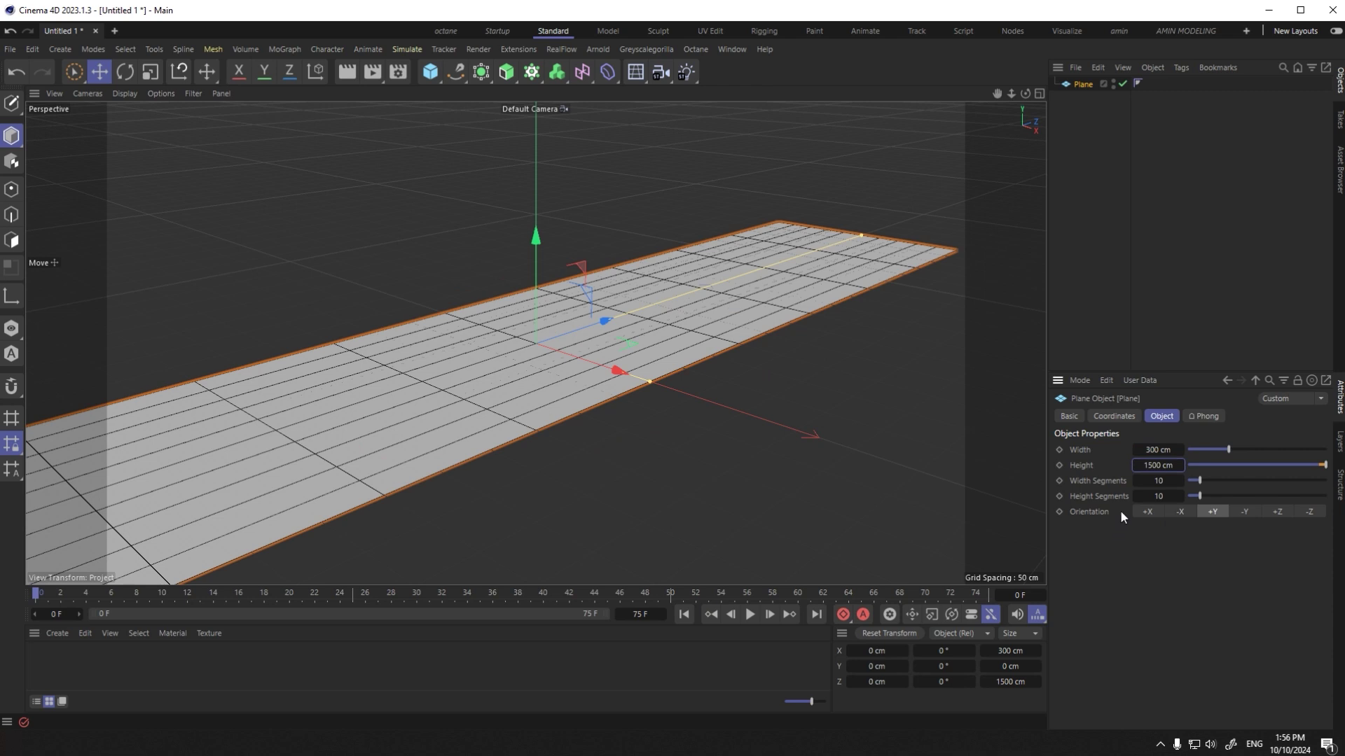
Step: Set the plane's height segments to 500
{"action": "left_click", "coordinate": [1153, 495]}
{"action": "type", "text": "500"}
{"action": "left_click", "coordinate": [1194, 562]}
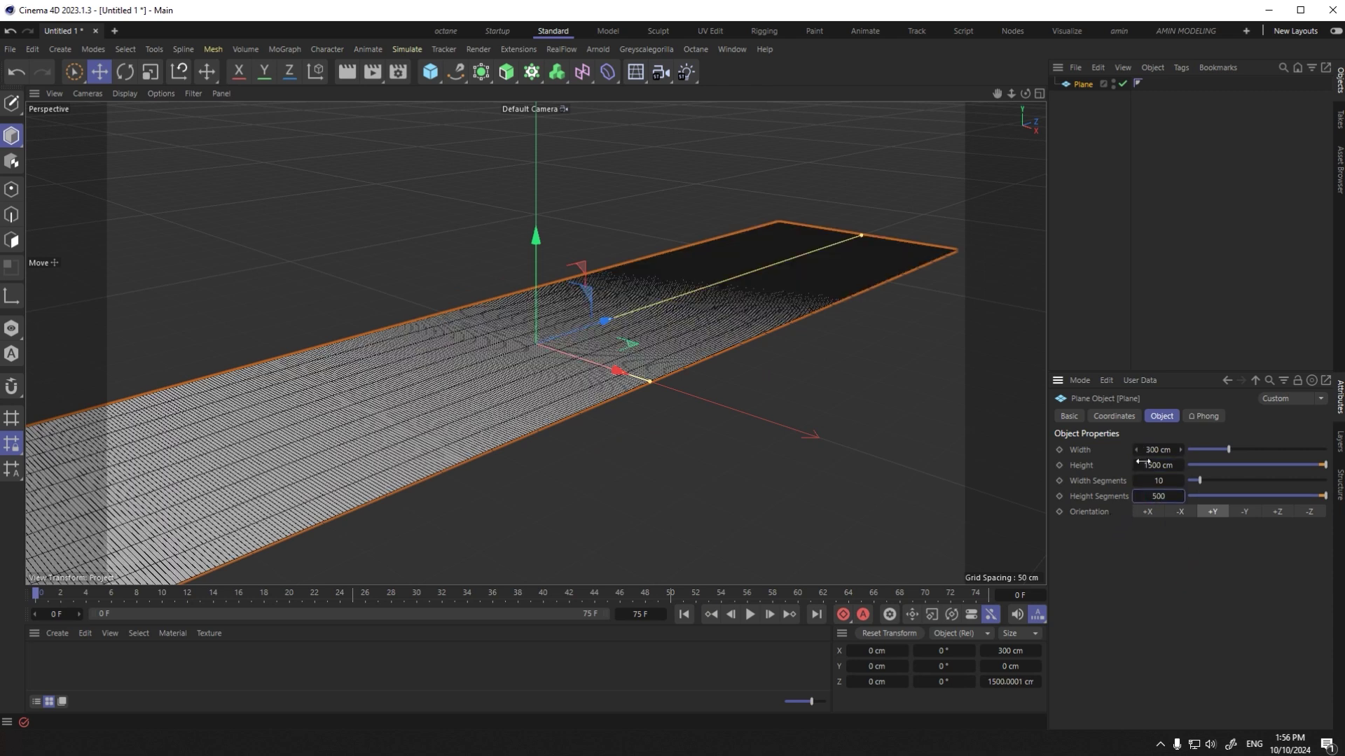
Step: Increase the plane's width segments and add a Displacer deformer as a child of the plane
{"action": "left_click", "coordinate": [1155, 482]}
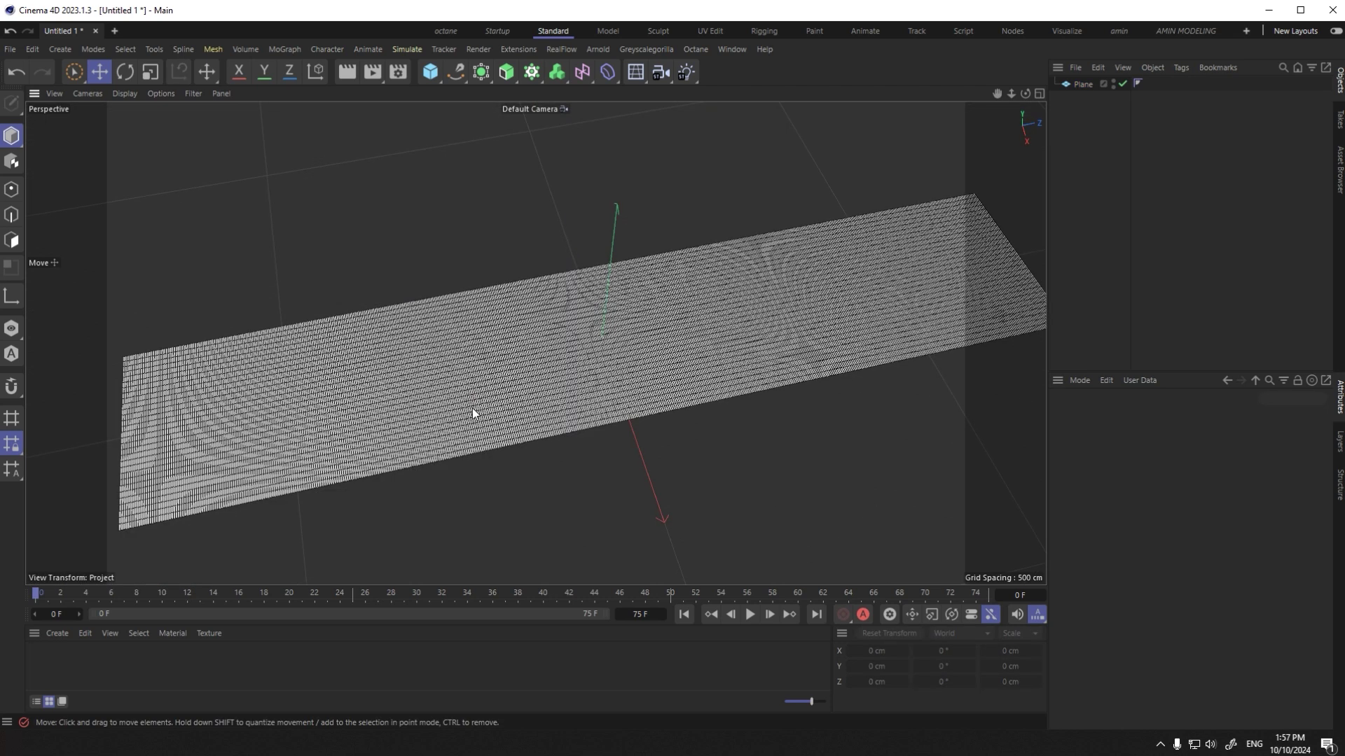
{"action": "left_click_drag", "start_coordinate": [472, 407], "coordinate": [452, 406]}
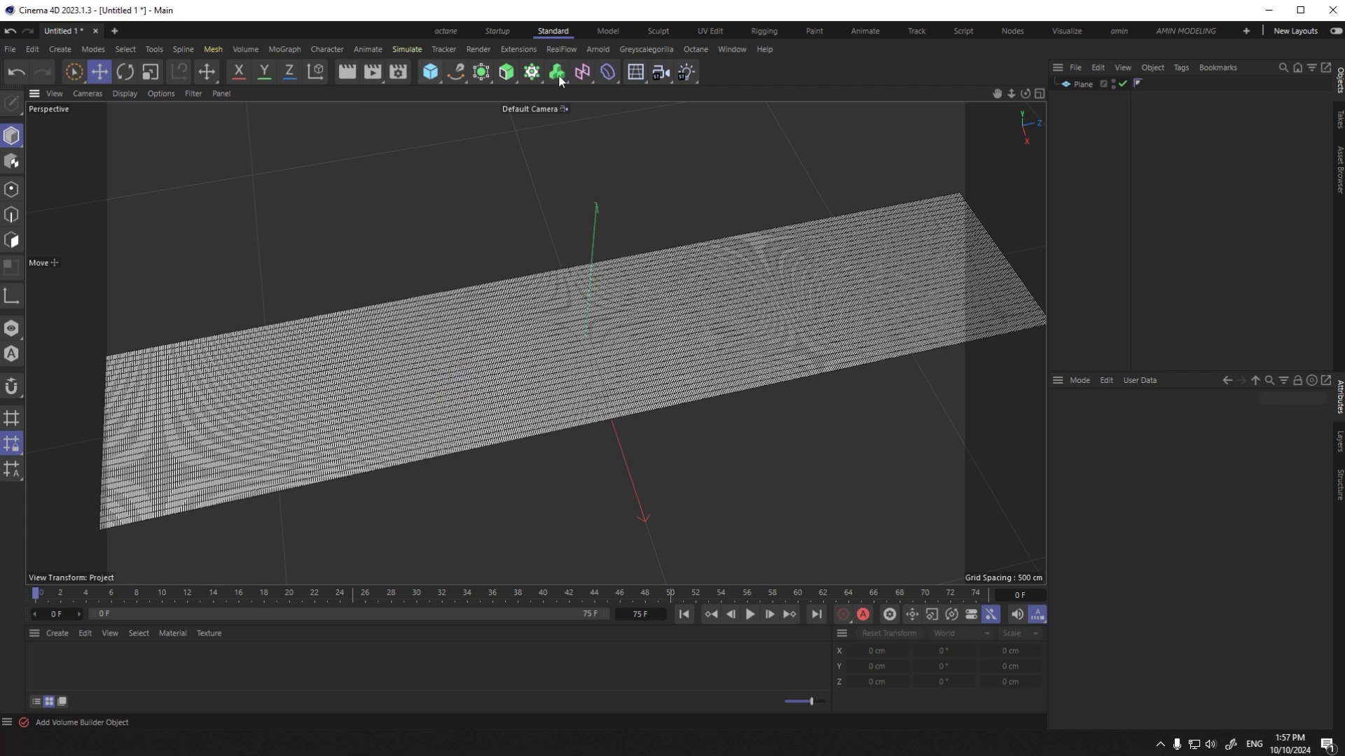
{"action": "left_click", "coordinate": [607, 72]}
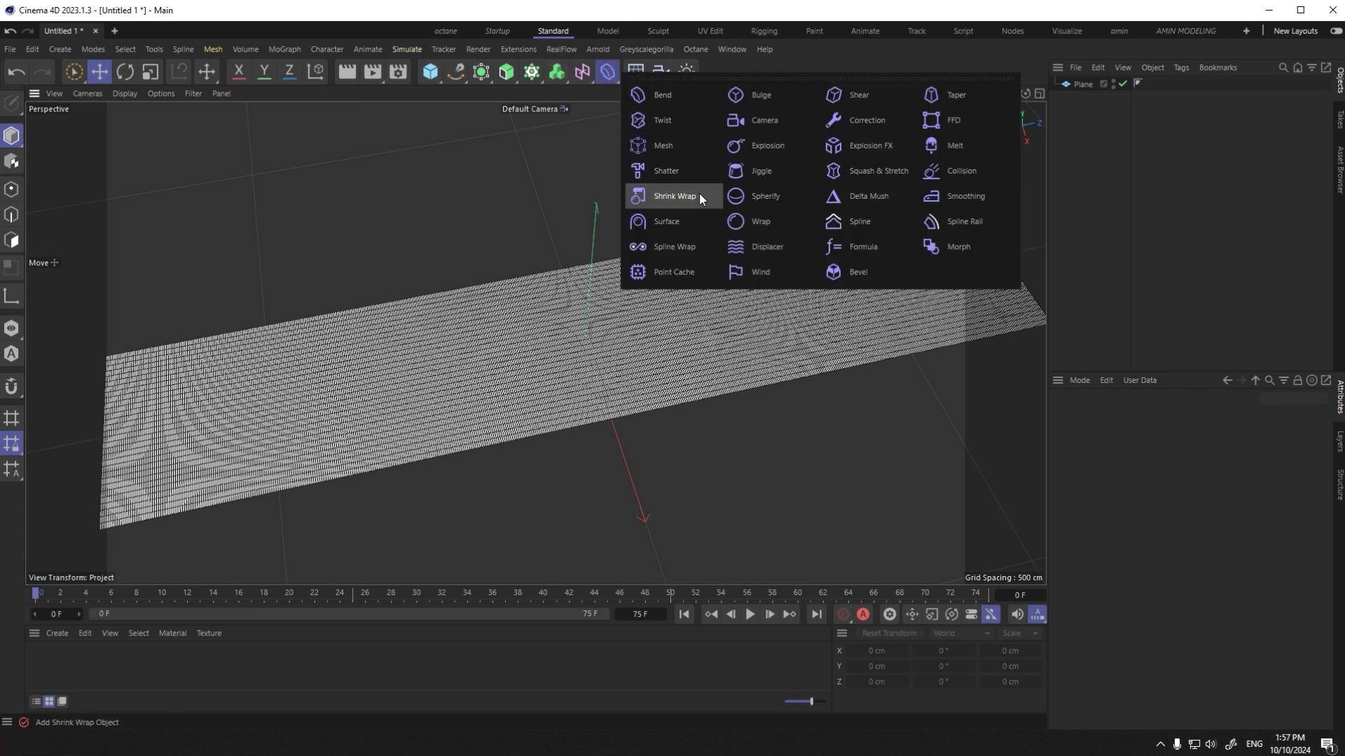
{"action": "left_click", "coordinate": [771, 245]}
{"action": "left_click_drag", "start_coordinate": [1077, 82], "coordinate": [1082, 105]}
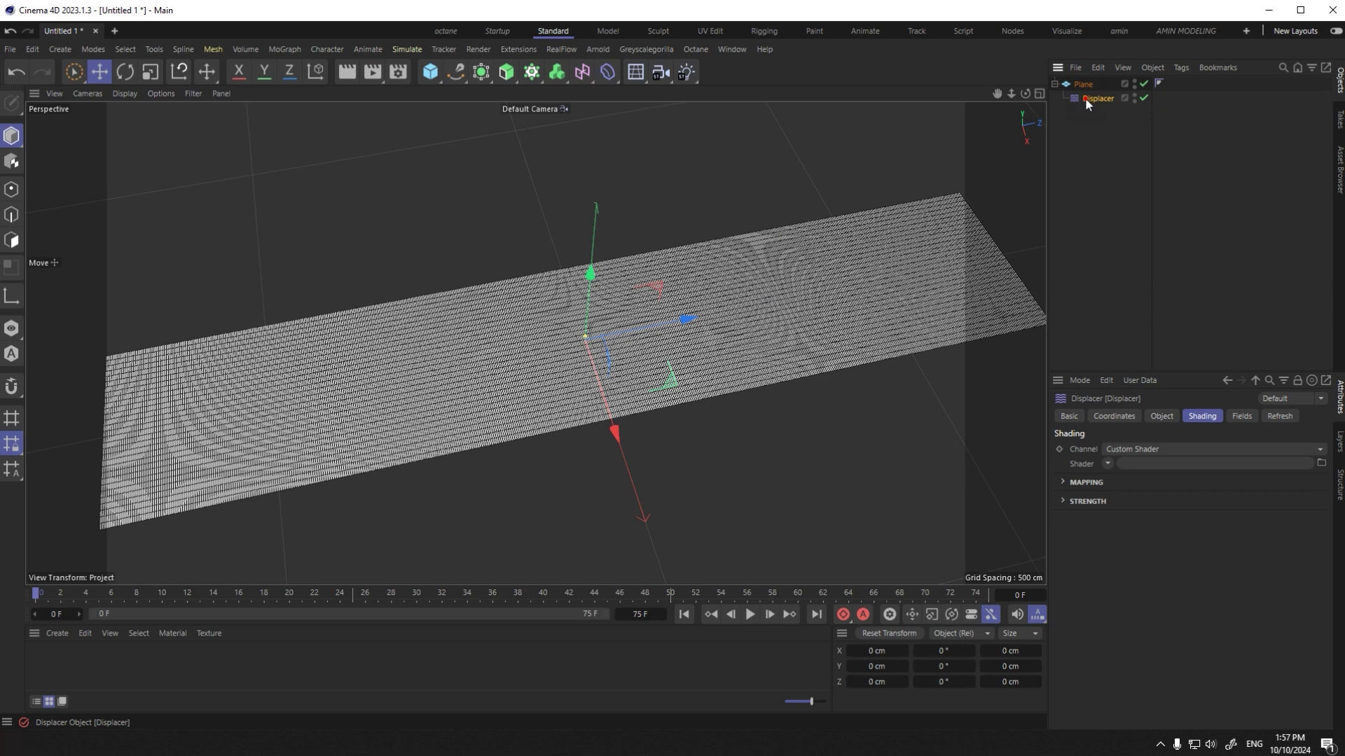
Step: Assign a Noise shader to the Displacer and set the noise's global scale to 500%
{"action": "left_click", "coordinate": [1108, 463]}
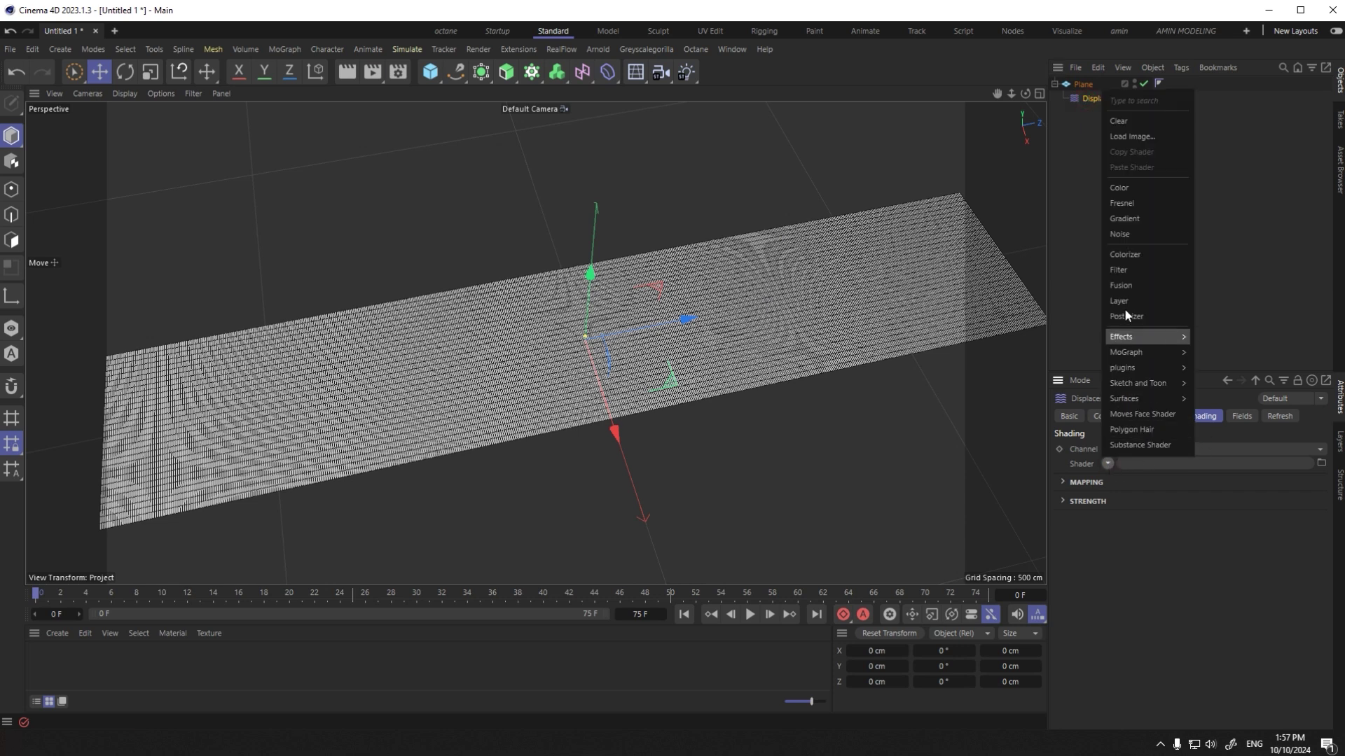
{"action": "left_click", "coordinate": [1135, 234]}
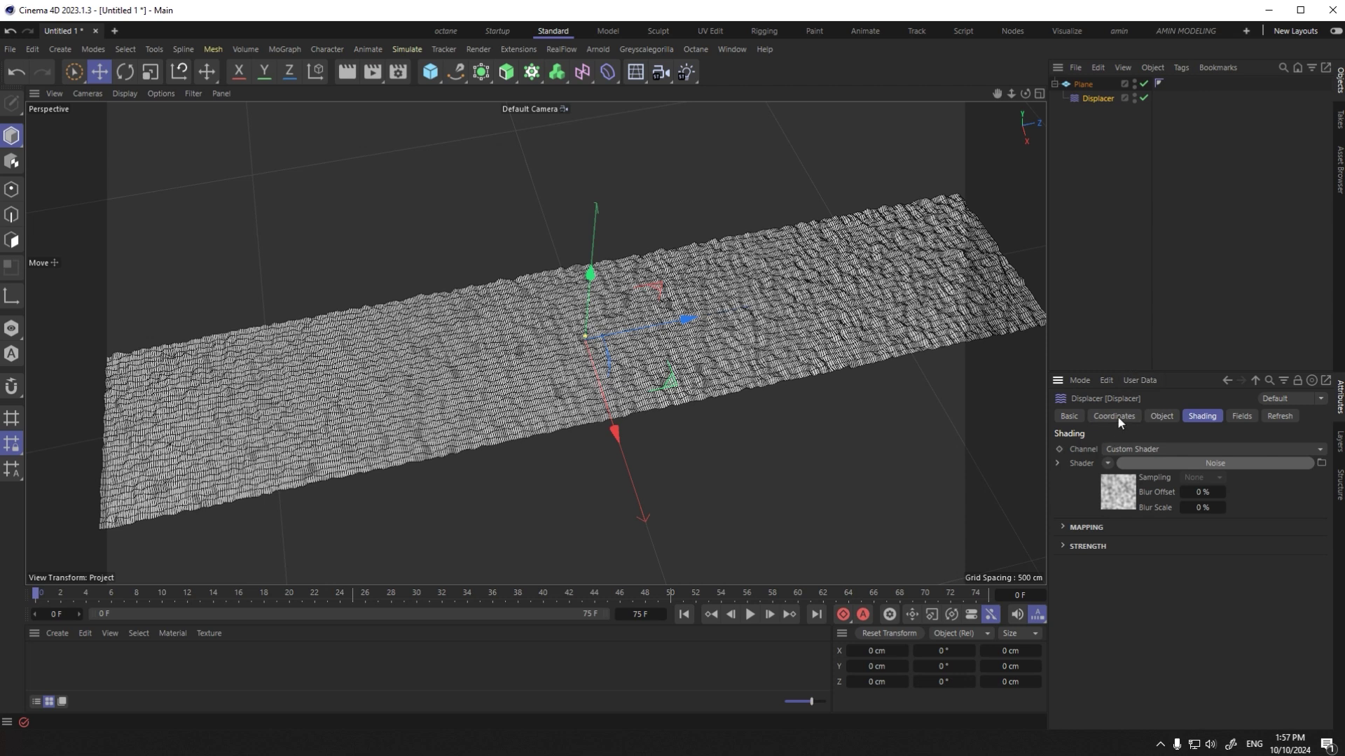
{"action": "left_click", "coordinate": [1129, 496]}
{"action": "left_click", "coordinate": [1171, 627]}
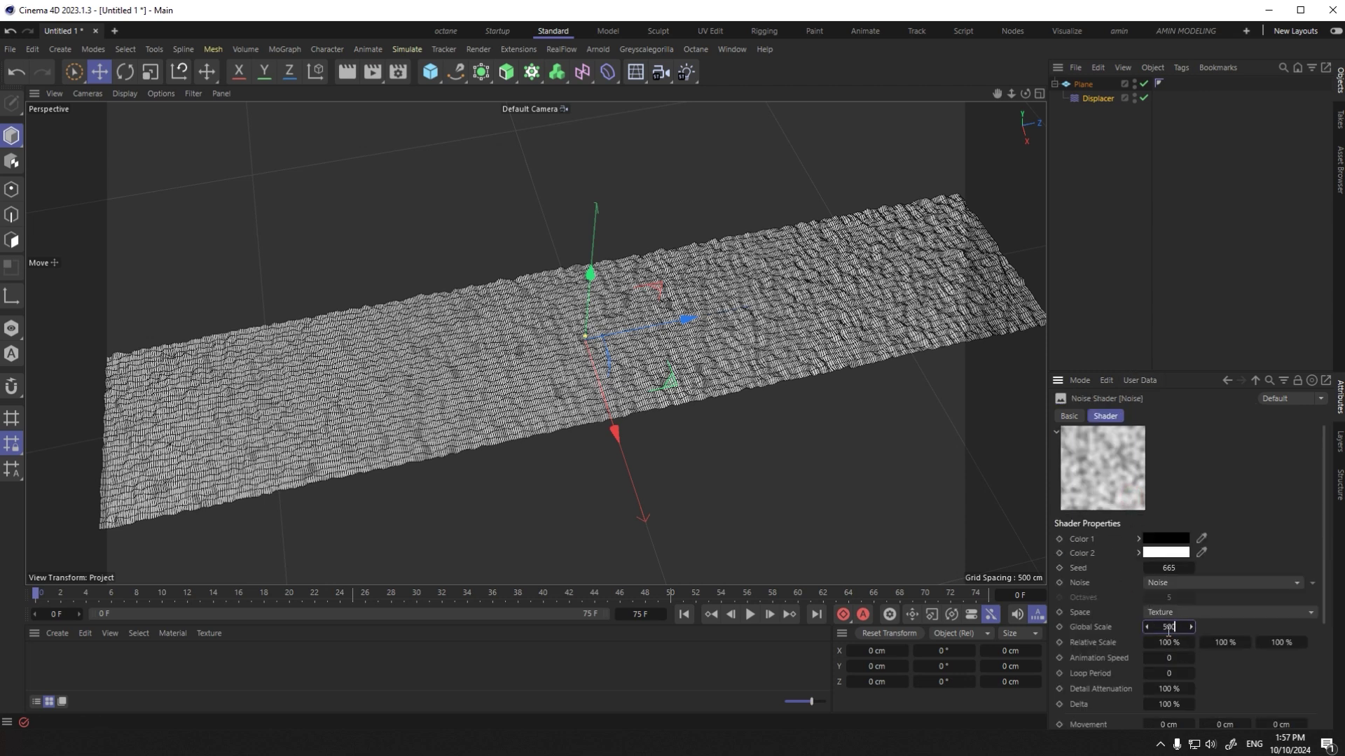
{"action": "type", "text": "500"}
{"action": "key", "text": "Return"}
{"action": "scroll", "coordinate": [572, 376], "scroll_direction": "up", "scroll_amount": 3}
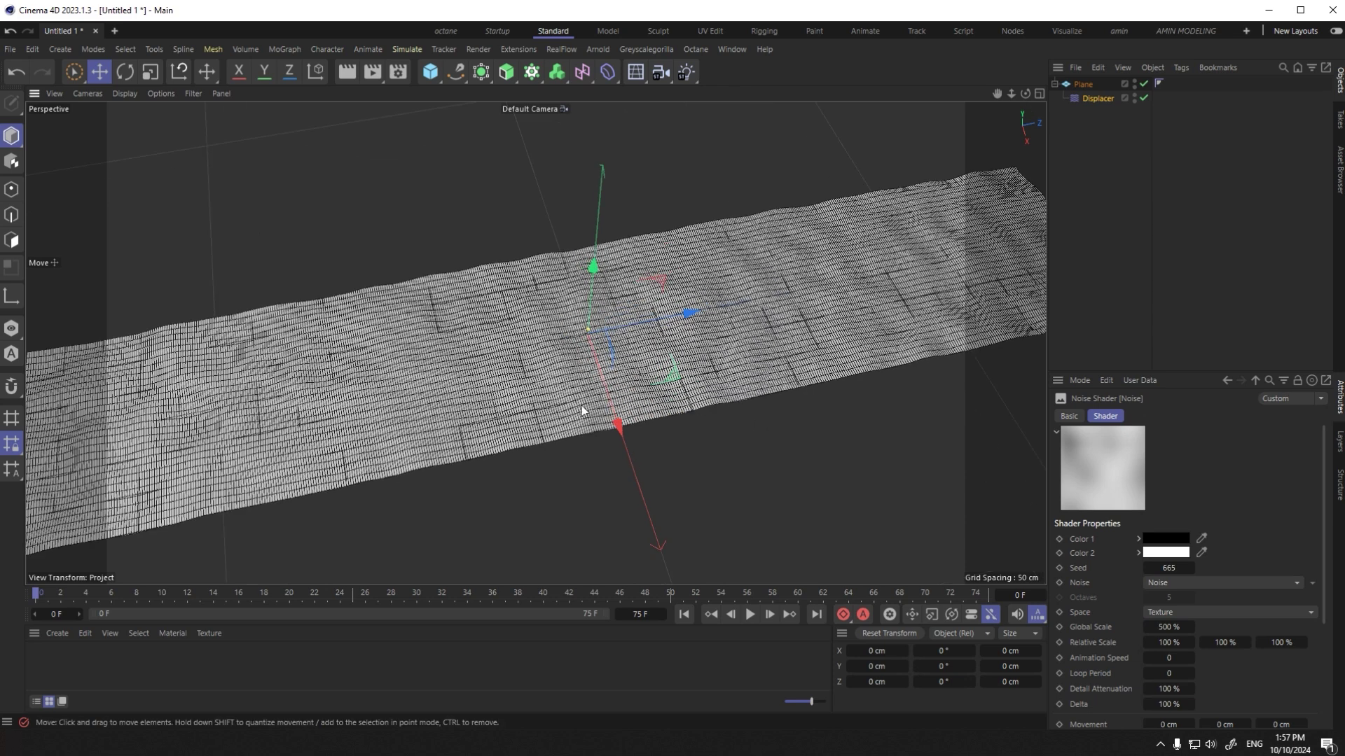
{"action": "scroll", "coordinate": [582, 406], "scroll_direction": "down", "scroll_amount": 5}
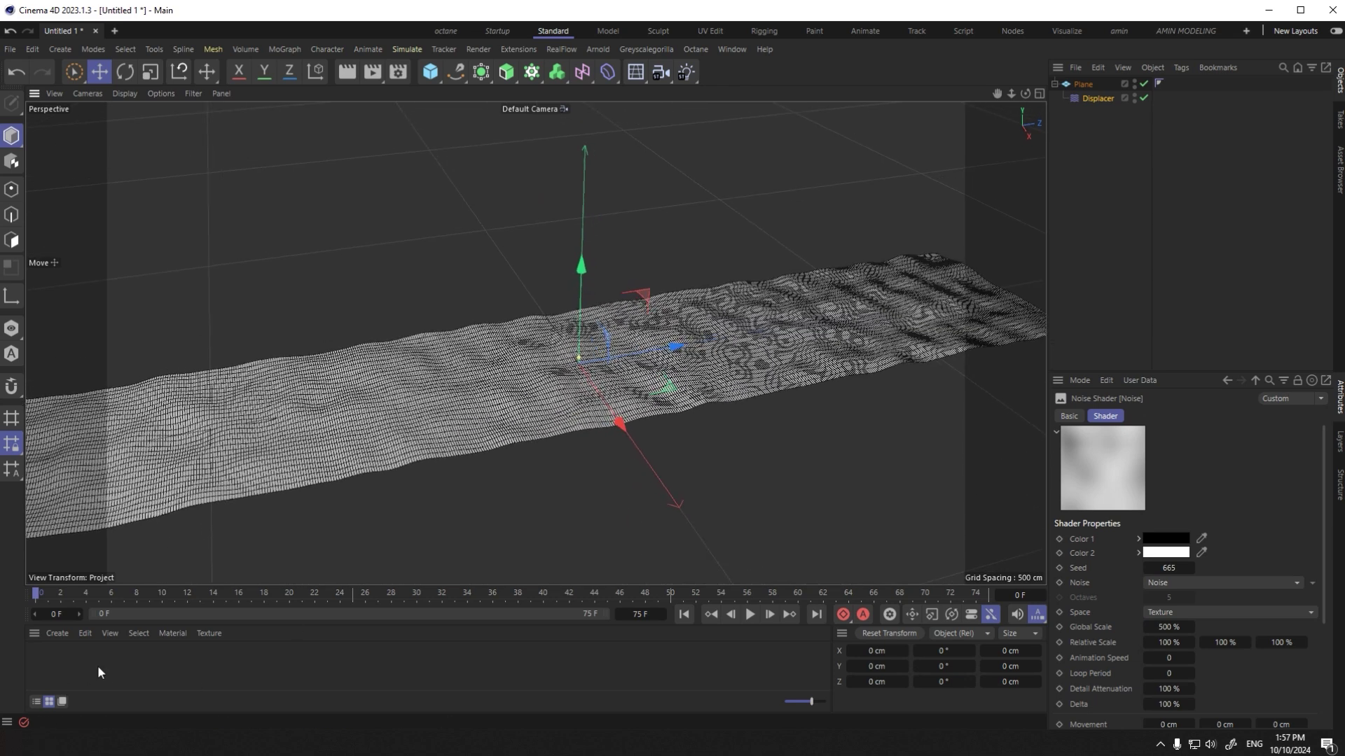
Step: Create a new material, apply it to the plane and enable its Alpha, Displacement and Normal channels
{"action": "double_click", "coordinate": [95, 662]}
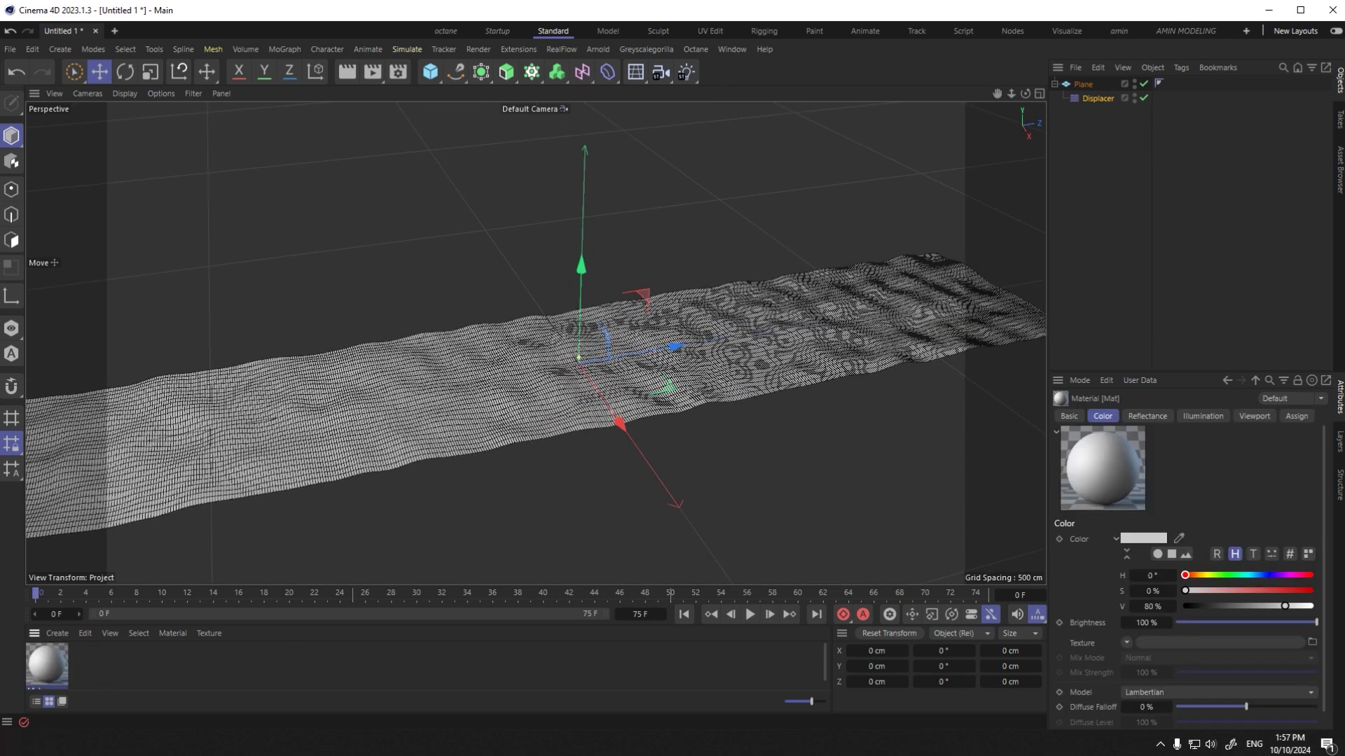
{"action": "left_click_drag", "start_coordinate": [263, 510], "coordinate": [308, 458]}
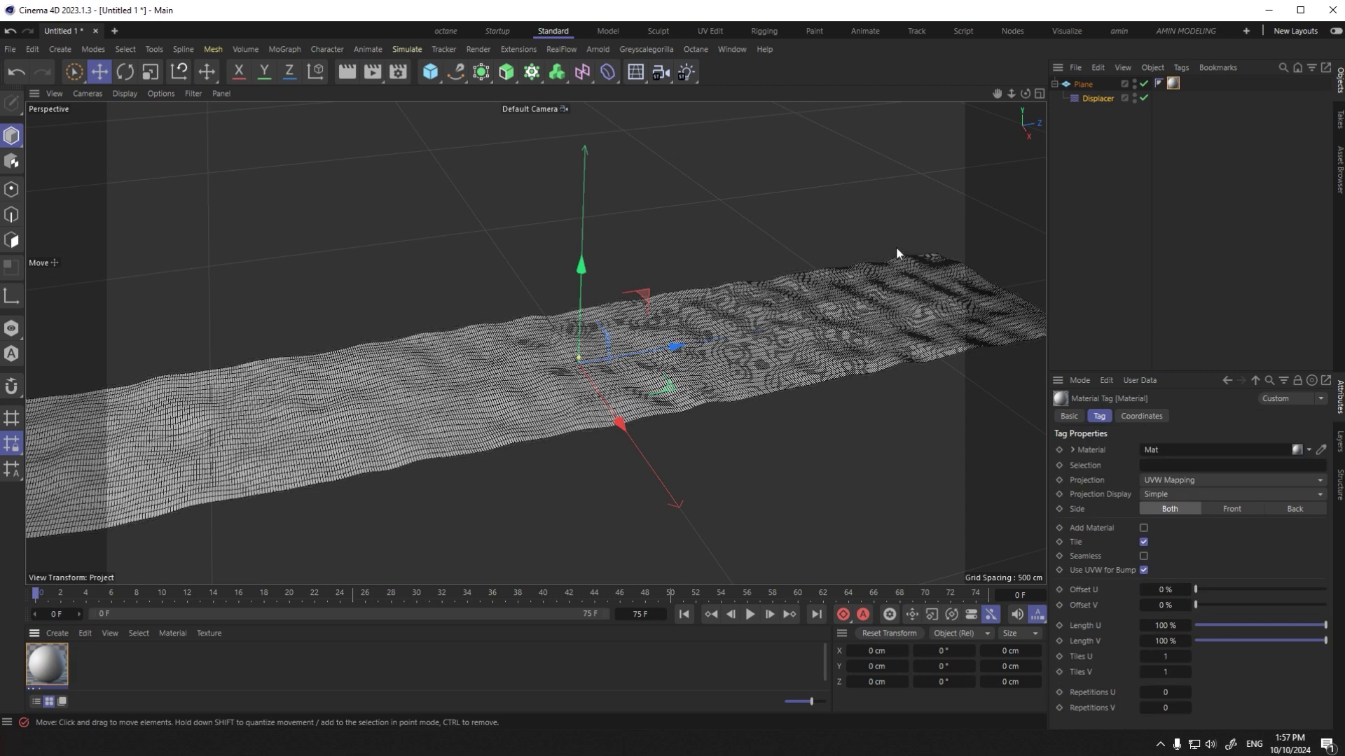
{"action": "left_click", "coordinate": [1072, 416]}
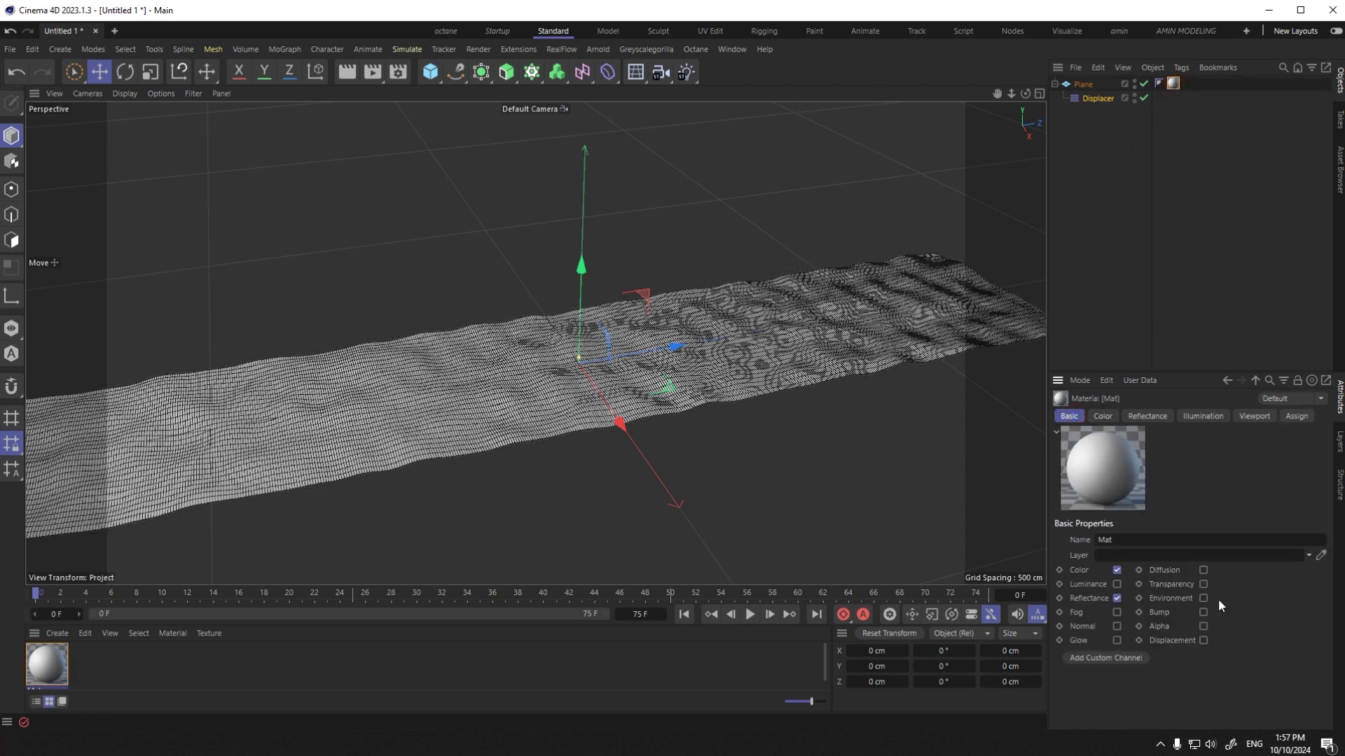
{"action": "left_click", "coordinate": [1203, 626]}
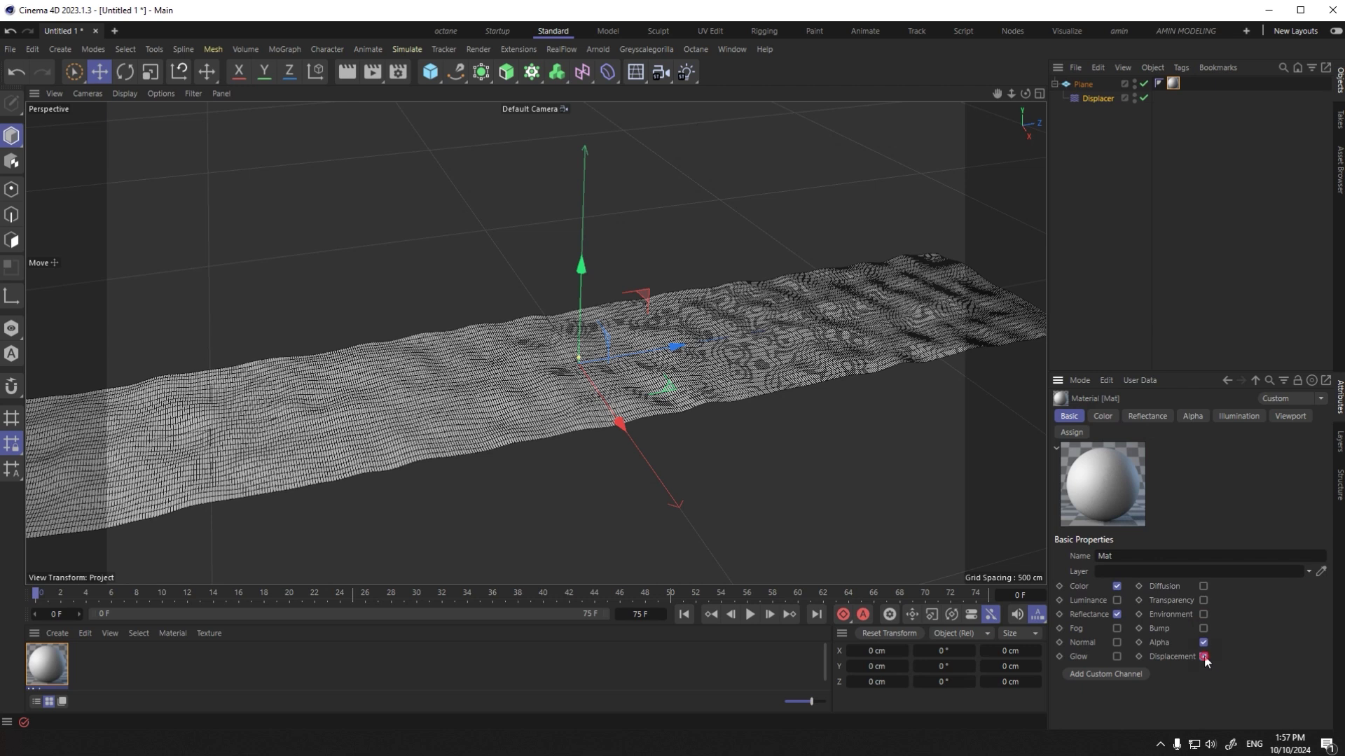
{"action": "left_click", "coordinate": [1203, 640]}
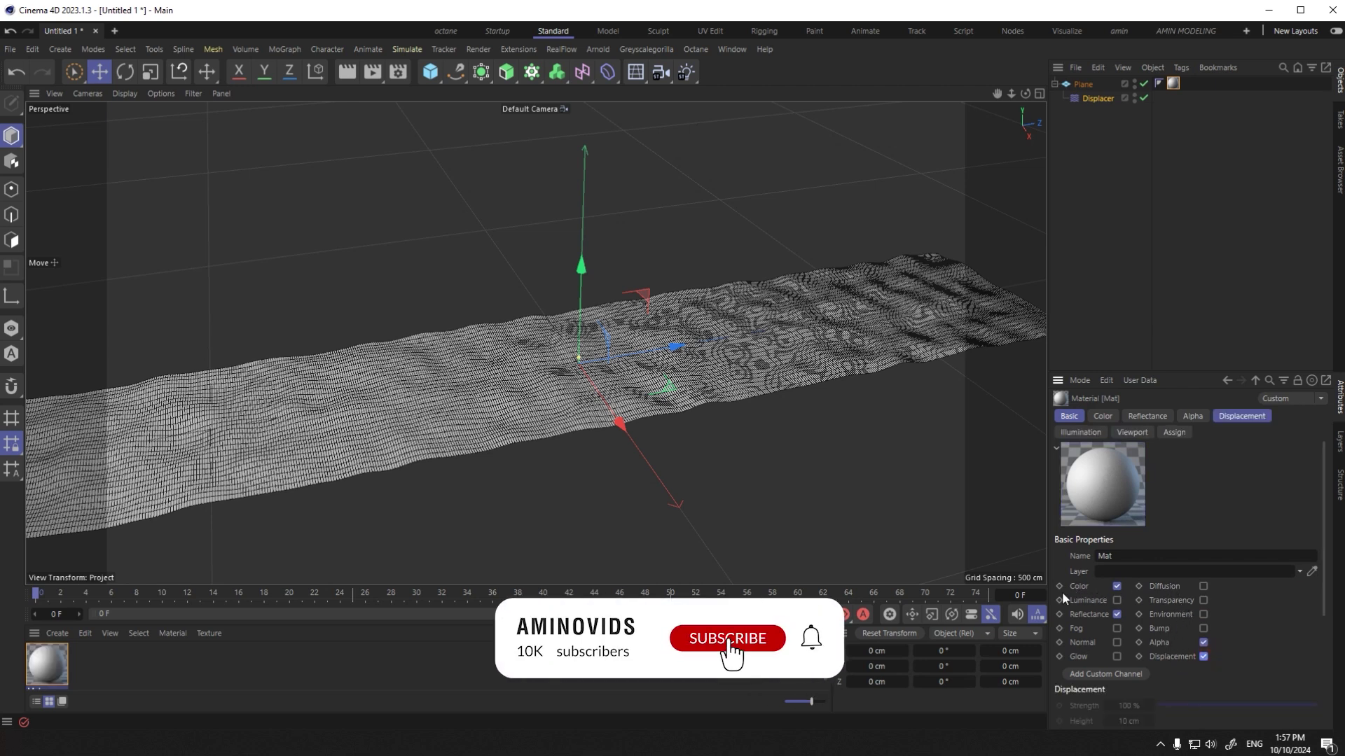
{"action": "left_click", "coordinate": [1117, 642]}
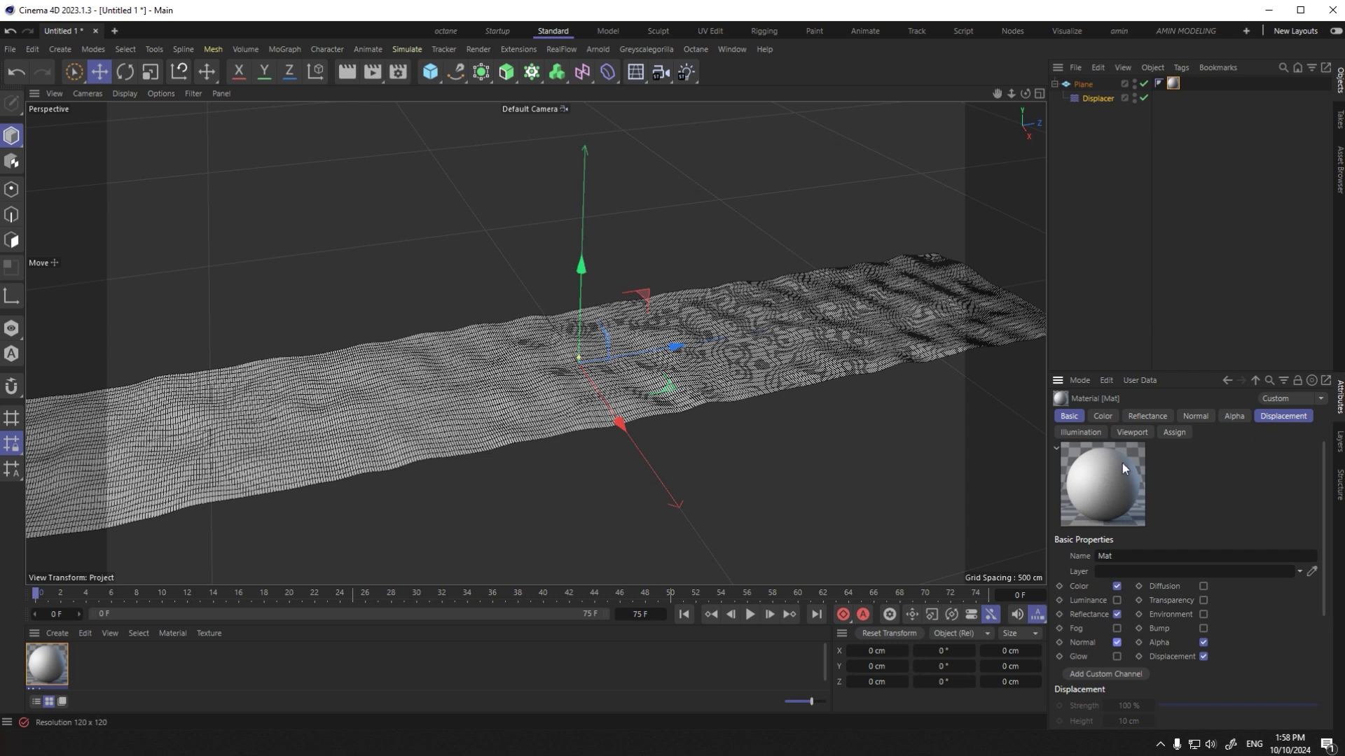
Step: Load the COLOR image as the material's color texture without copying it to the project location
{"action": "left_click", "coordinate": [1101, 417]}
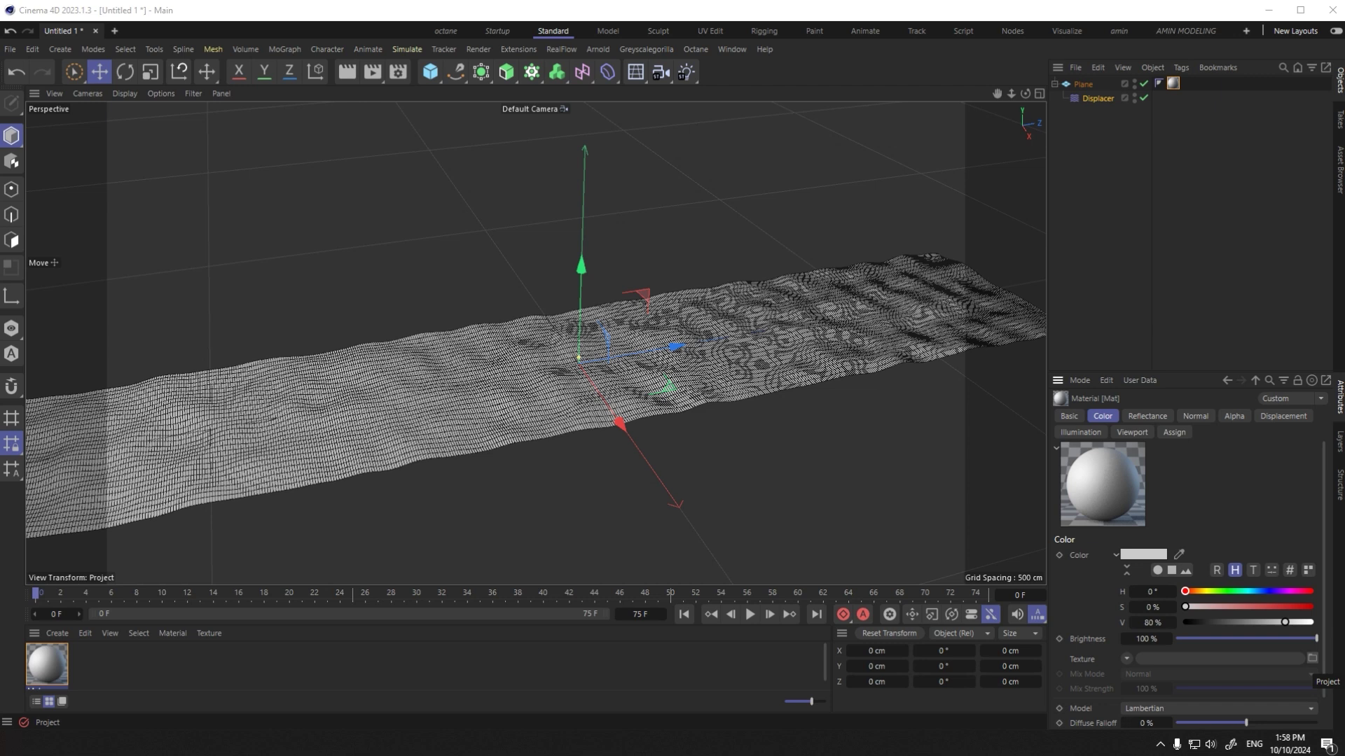
{"action": "left_click_drag", "start_coordinate": [0, 119], "coordinate": [282, 80]}
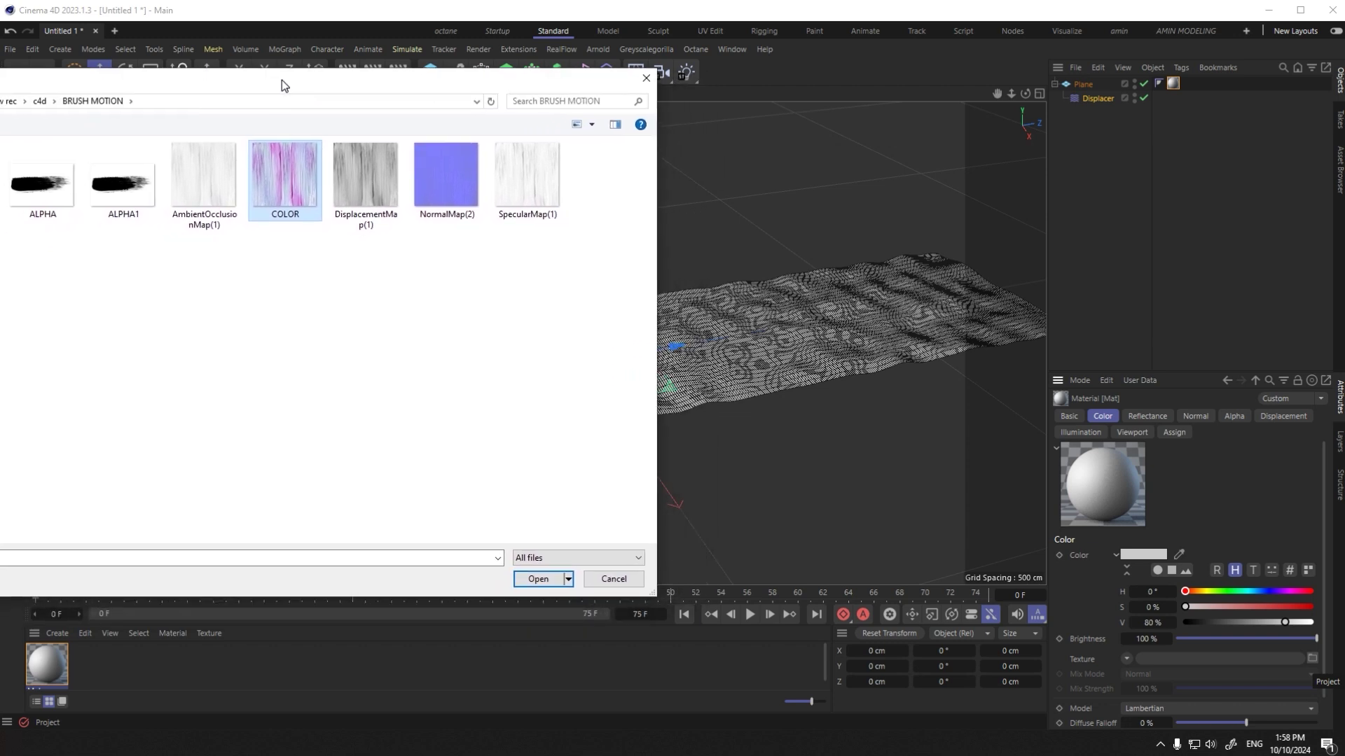
{"action": "double_click", "coordinate": [285, 187]}
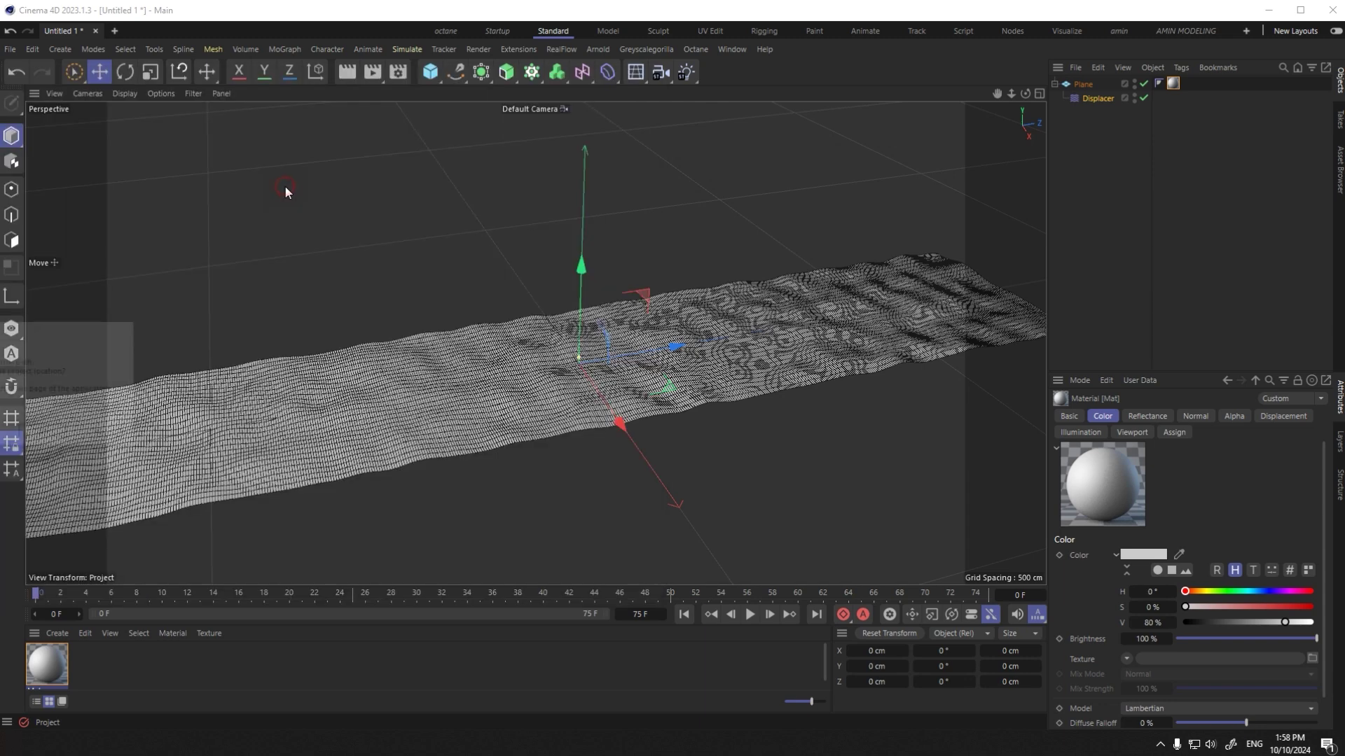
{"action": "left_click", "coordinate": [83, 435]}
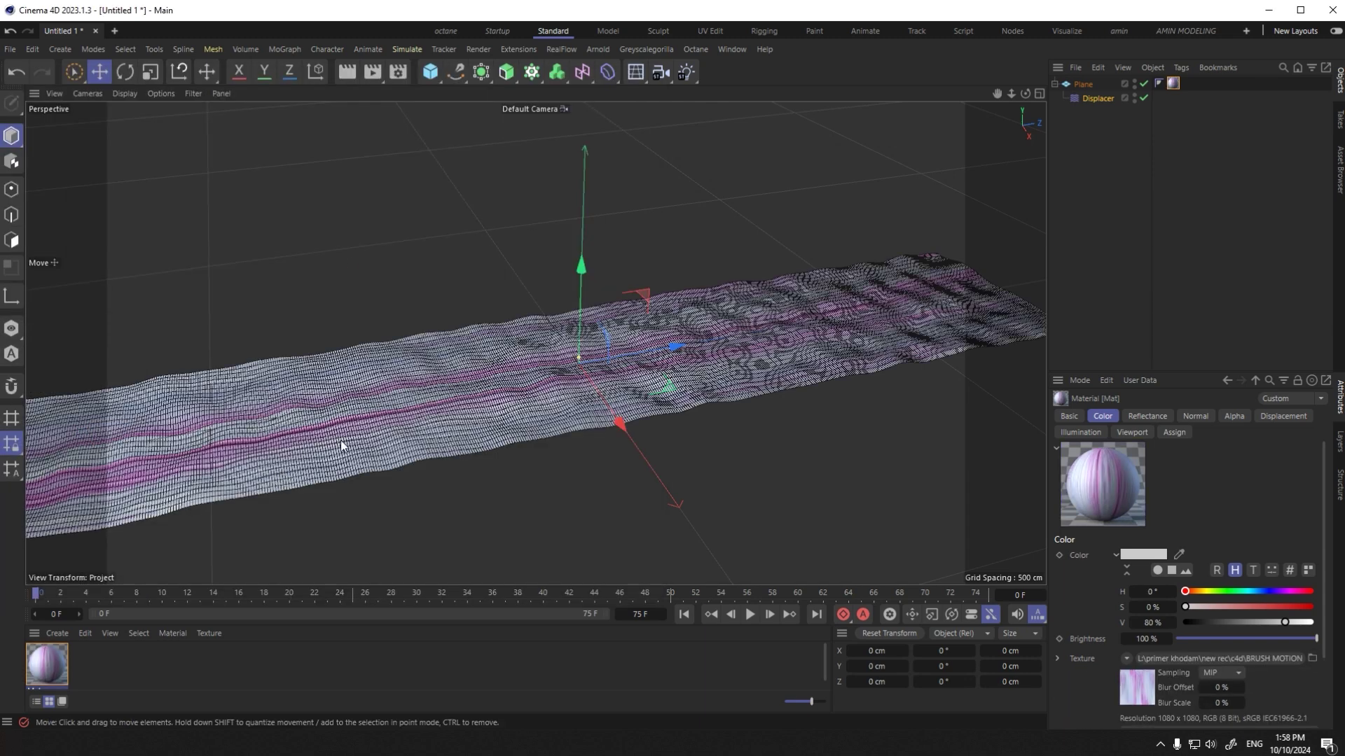
Step: Switch the viewport display to shading without wireframe lines and inspect the color texture on the plane
{"action": "left_click_drag", "start_coordinate": [548, 387], "coordinate": [436, 386]}
{"action": "left_click", "coordinate": [116, 96]}
{"action": "left_click", "coordinate": [148, 132]}
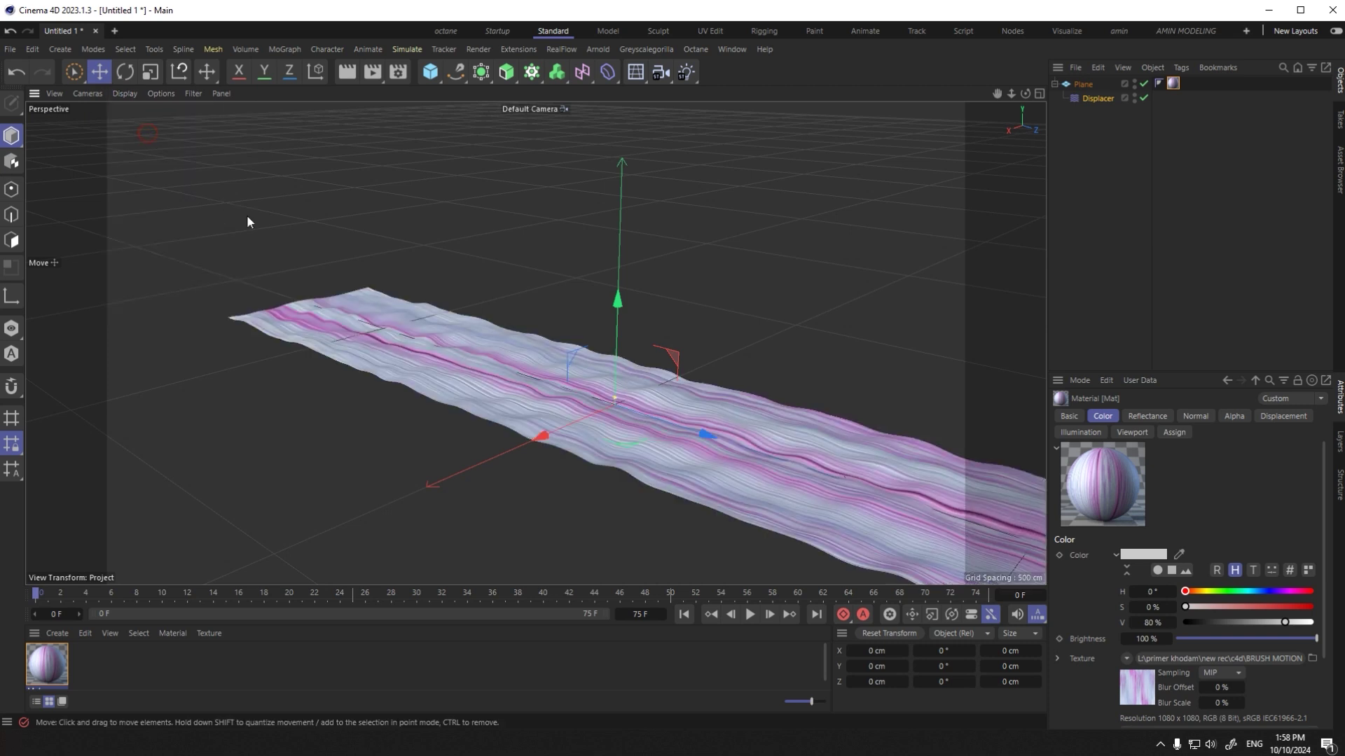
{"action": "left_click_drag", "start_coordinate": [672, 402], "coordinate": [646, 409]}
{"action": "scroll", "coordinate": [646, 409], "scroll_direction": "up", "scroll_amount": 3}
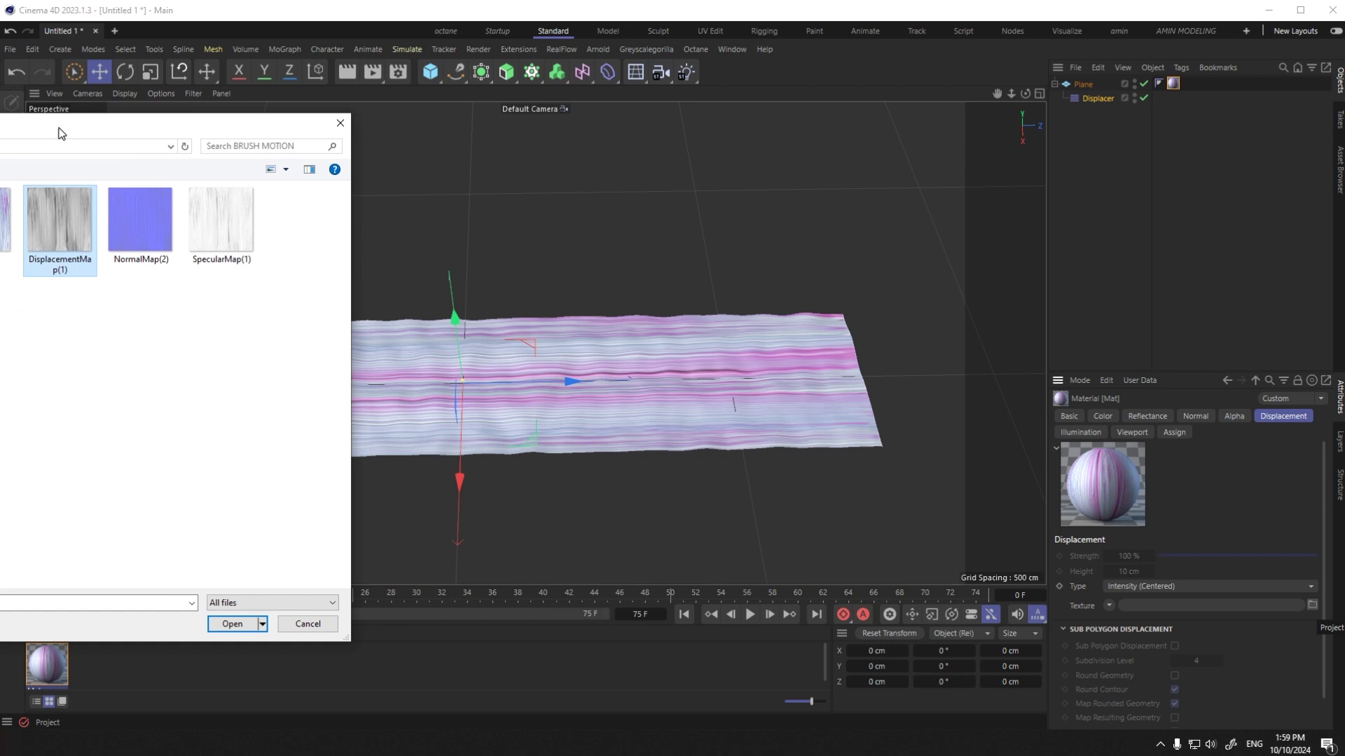
Step: Load DisplacementMap(1) as the material's displacement texture without copying it to the project location
{"action": "left_click_drag", "start_coordinate": [62, 133], "coordinate": [126, 131]}
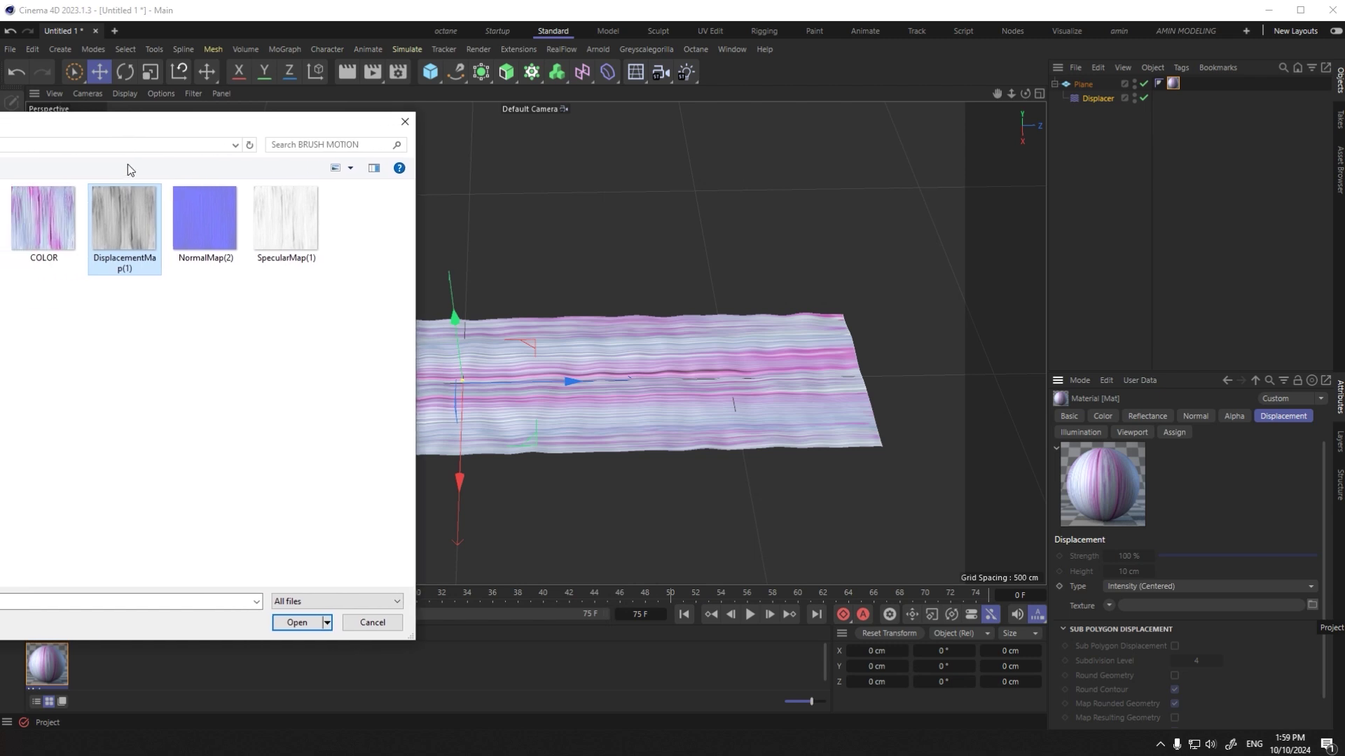
{"action": "double_click", "coordinate": [145, 234]}
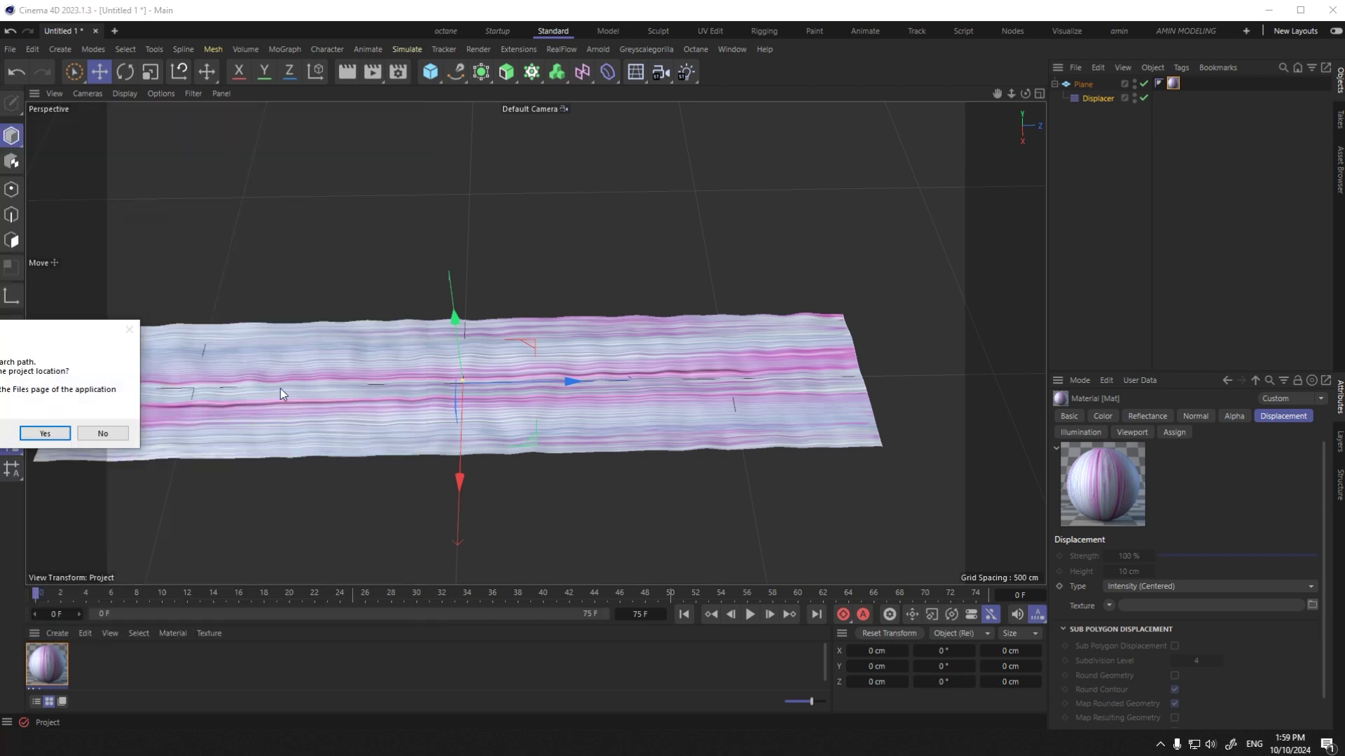
{"action": "left_click", "coordinate": [105, 429]}
{"action": "scroll", "coordinate": [447, 412], "scroll_direction": "up", "scroll_amount": 5}
{"action": "left_click_drag", "start_coordinate": [592, 444], "coordinate": [570, 356]}
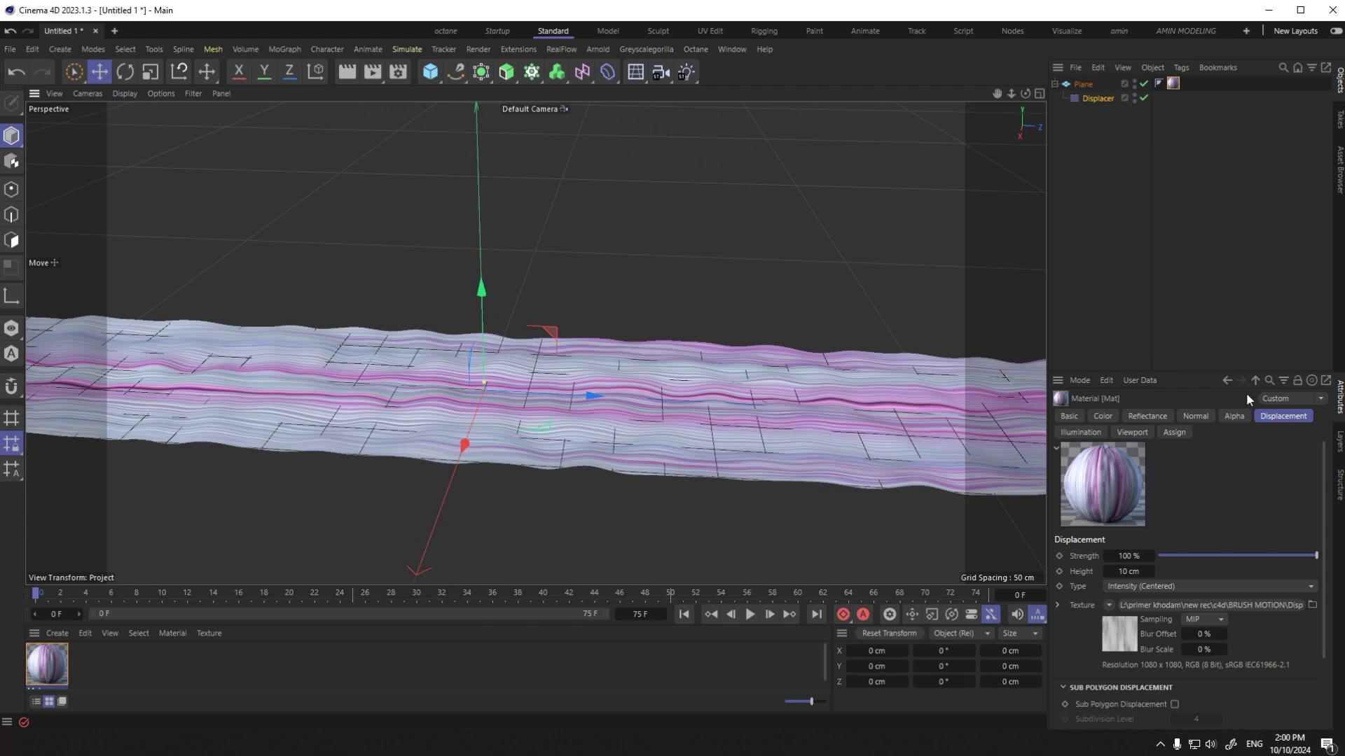
Step: Load NormalMap(2) as the material's normal texture without copying it to the project location
{"action": "left_click", "coordinate": [1209, 417]}
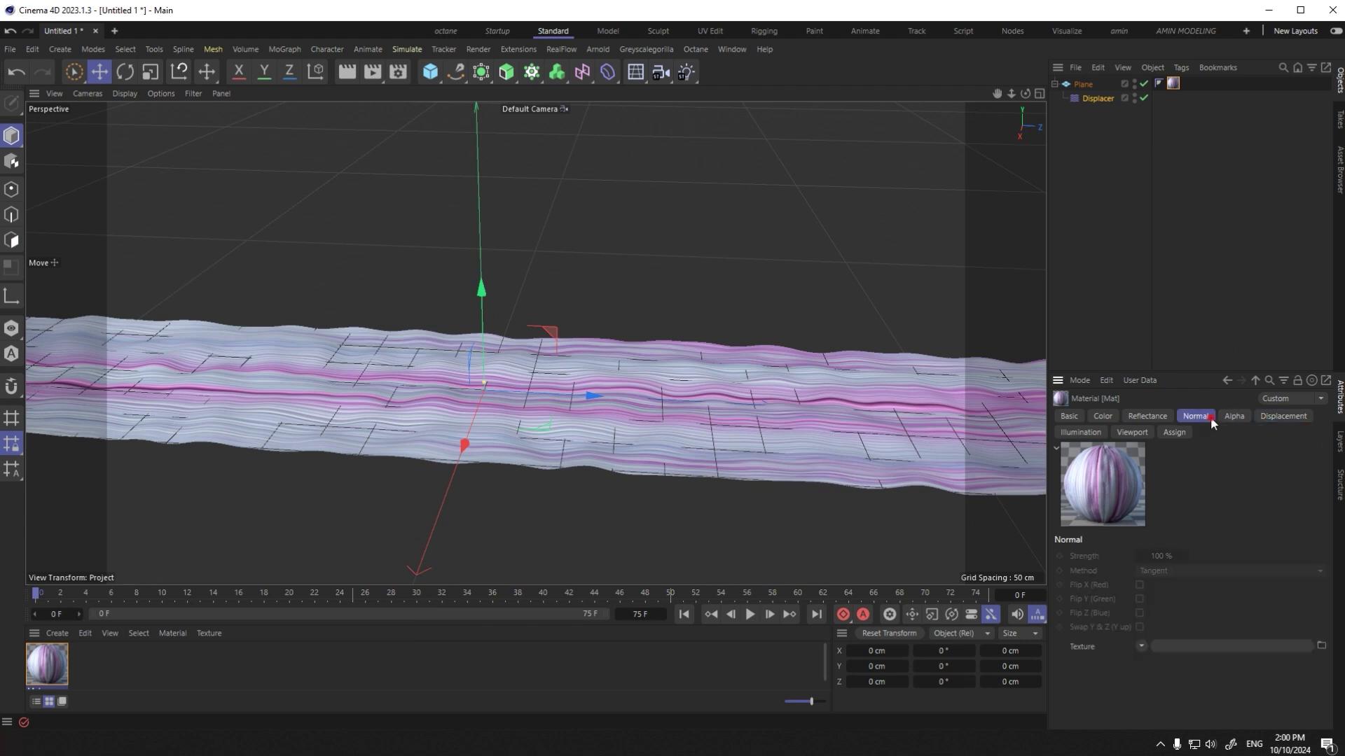
{"action": "left_click", "coordinate": [1321, 646]}
{"action": "double_click", "coordinate": [195, 232]}
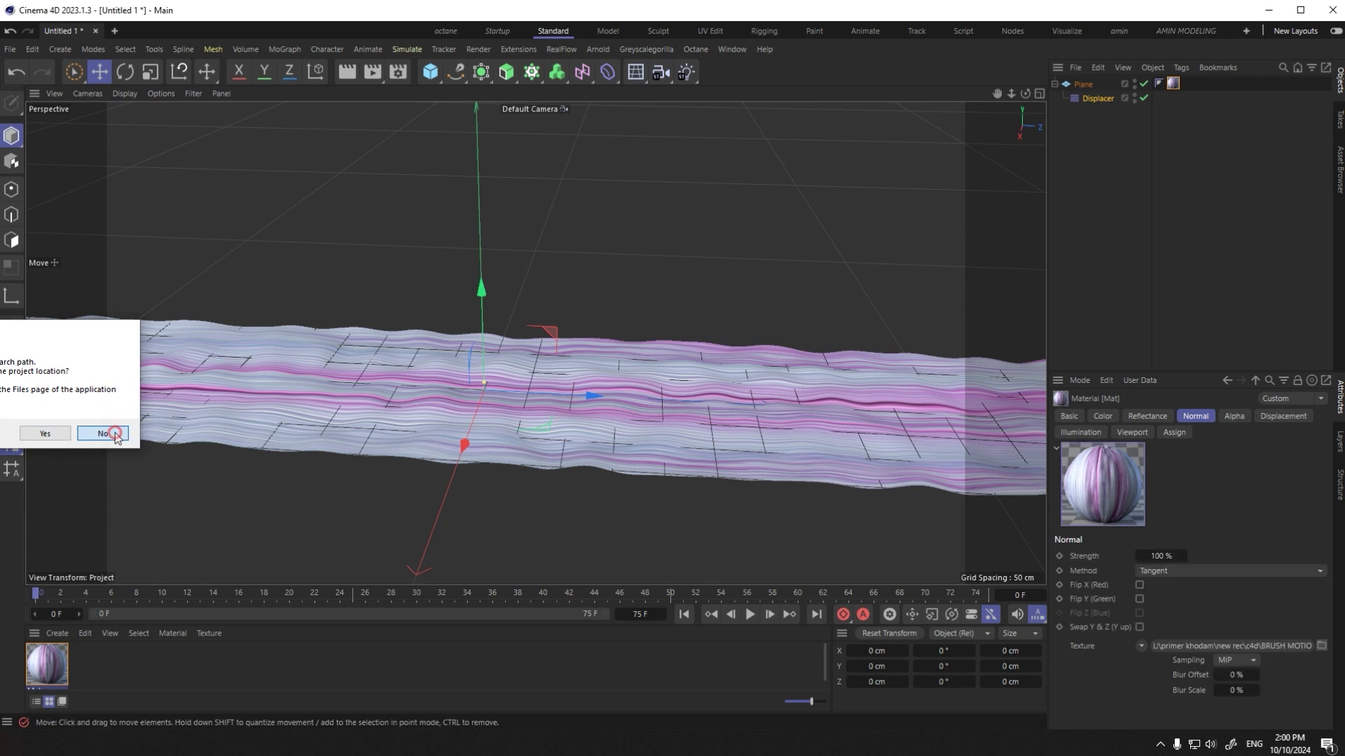
{"action": "left_click", "coordinate": [103, 433]}
Step: Raise the material's normal strength to 281%
{"action": "scroll", "coordinate": [360, 435], "scroll_direction": "up", "scroll_amount": 10}
{"action": "mouse_move", "coordinate": [428, 420]}
{"action": "left_mouse_down"}
{"action": "mouse_move", "coordinate": [414, 440]}
{"action": "mouse_move", "coordinate": [323, 454]}
{"action": "mouse_move", "coordinate": [284, 364]}
{"action": "mouse_move", "coordinate": [391, 376]}
{"action": "mouse_move", "coordinate": [430, 434]}
{"action": "left_mouse_up"}
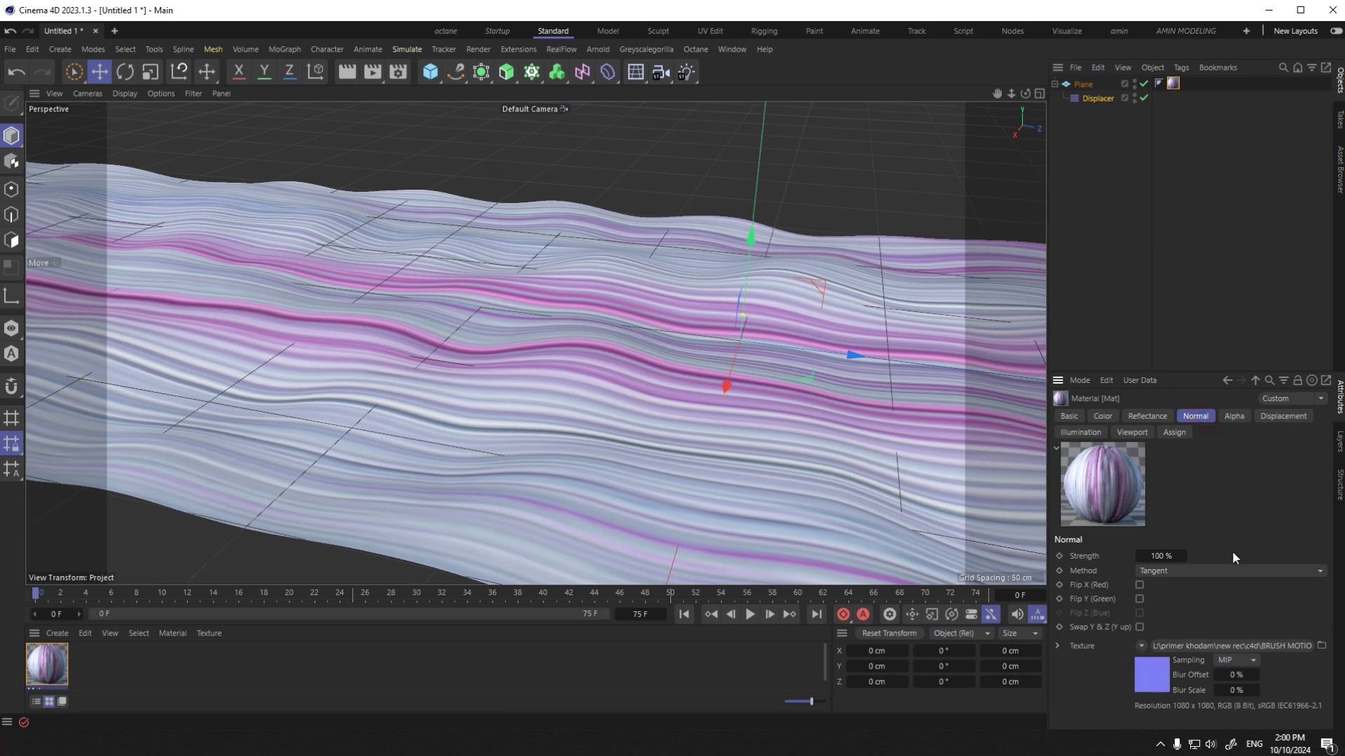
{"action": "left_click_drag", "start_coordinate": [1165, 556], "coordinate": [1308, 556]}
{"action": "mouse_move", "coordinate": [1226, 556]}
{"action": "left_mouse_down"}
{"action": "mouse_move", "coordinate": [1261, 556]}
{"action": "mouse_move", "coordinate": [1222, 556]}
{"action": "left_mouse_up"}
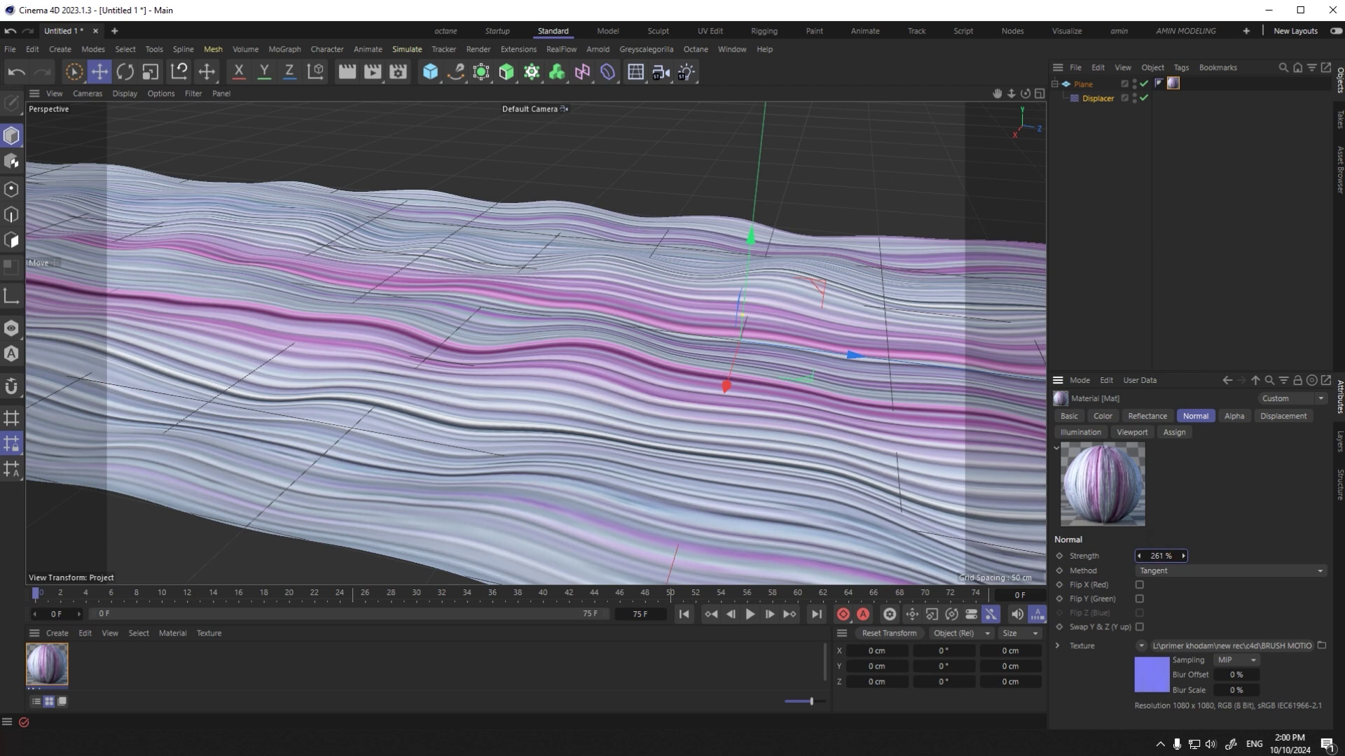
Step: Load ALPHA2 as the material's alpha texture without copying it to the project, and inspect the brush stroke's shape
{"action": "left_click", "coordinate": [1236, 416]}
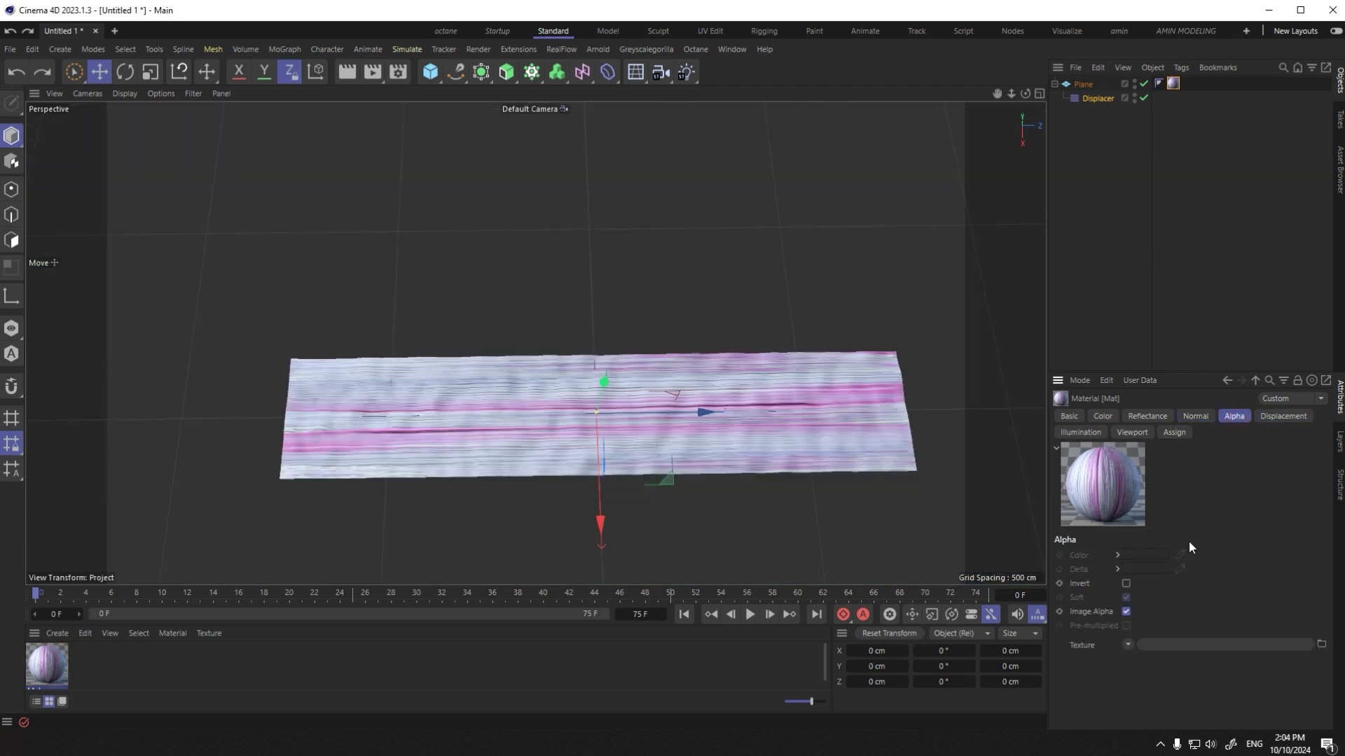
{"action": "left_click", "coordinate": [1307, 644]}
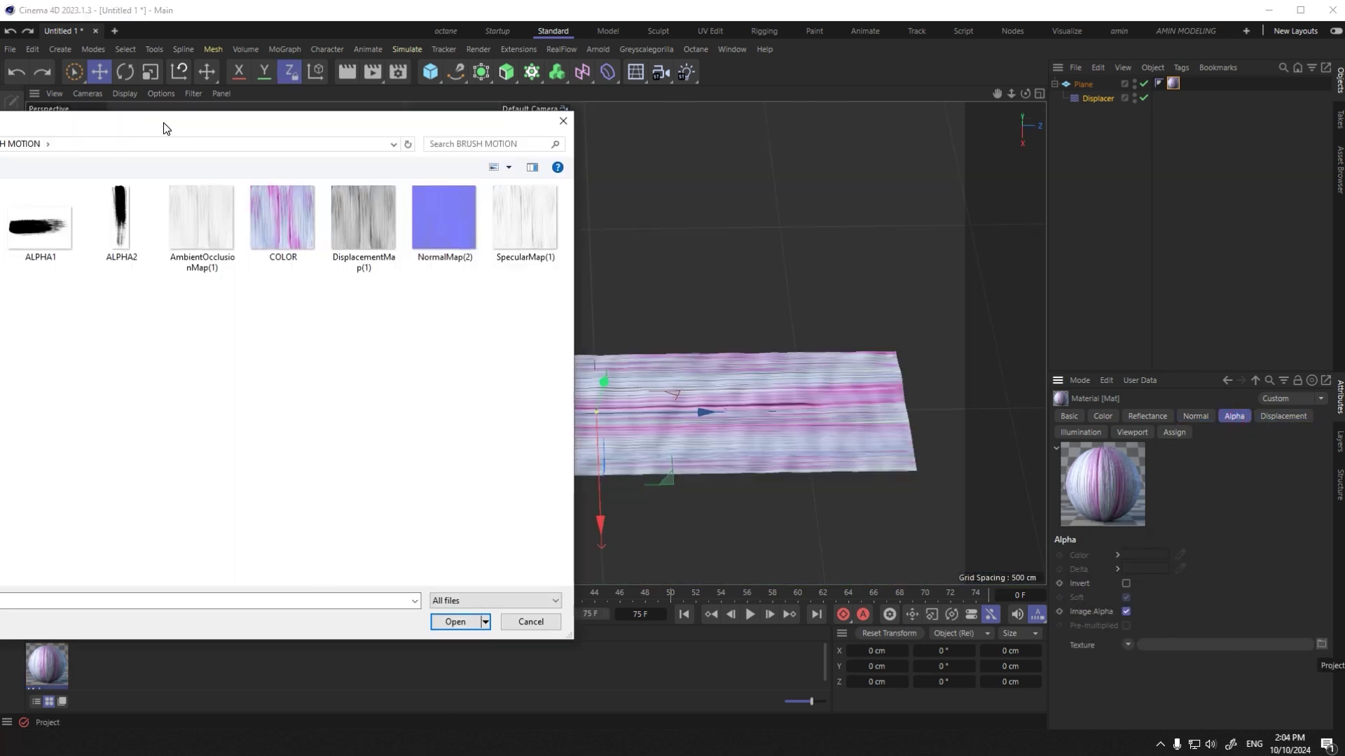
{"action": "double_click", "coordinate": [129, 224]}
{"action": "left_click", "coordinate": [122, 435]}
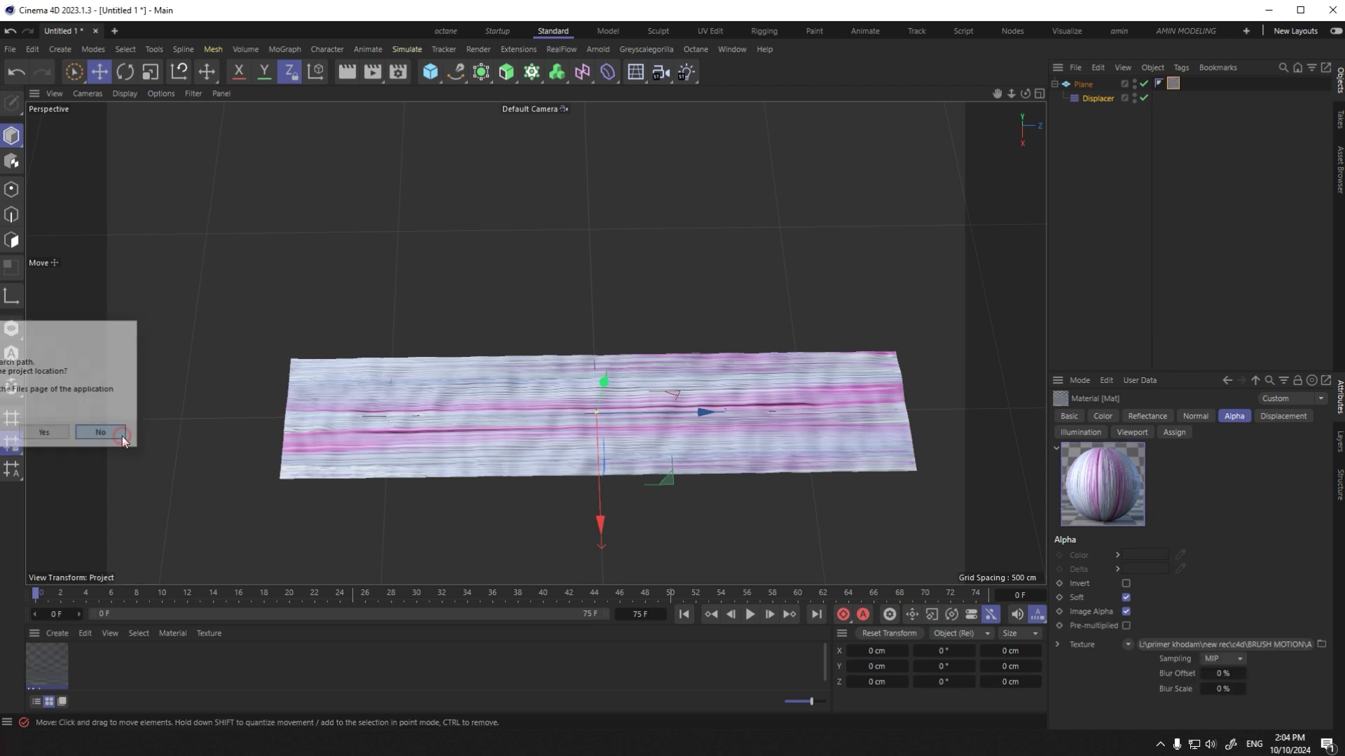
{"action": "mouse_move", "coordinate": [860, 477]}
{"action": "left_mouse_down"}
{"action": "mouse_move", "coordinate": [544, 442]}
{"action": "mouse_move", "coordinate": [581, 312]}
{"action": "mouse_move", "coordinate": [754, 410]}
{"action": "mouse_move", "coordinate": [773, 389]}
{"action": "mouse_move", "coordinate": [527, 431]}
{"action": "mouse_move", "coordinate": [560, 439]}
{"action": "mouse_move", "coordinate": [552, 329]}
{"action": "mouse_move", "coordinate": [593, 423]}
{"action": "left_mouse_up"}
{"action": "scroll", "coordinate": [833, 365], "scroll_direction": "up", "scroll_amount": 9}
{"action": "mouse_move", "coordinate": [852, 366]}
{"action": "left_mouse_down"}
{"action": "mouse_move", "coordinate": [678, 356]}
{"action": "mouse_move", "coordinate": [570, 217]}
{"action": "mouse_move", "coordinate": [378, 132]}
{"action": "mouse_move", "coordinate": [448, 318]}
{"action": "mouse_move", "coordinate": [539, 275]}
{"action": "mouse_move", "coordinate": [548, 301]}
{"action": "mouse_move", "coordinate": [580, 312]}
{"action": "mouse_move", "coordinate": [495, 346]}
{"action": "left_mouse_up"}
{"action": "scroll", "coordinate": [493, 346], "scroll_direction": "down", "scroll_amount": 9}
{"action": "left_click_drag", "start_coordinate": [364, 308], "coordinate": [509, 385]}
{"action": "mouse_move", "coordinate": [509, 385]}
{"action": "left_mouse_down"}
{"action": "mouse_move", "coordinate": [535, 384]}
{"action": "mouse_move", "coordinate": [578, 491]}
{"action": "mouse_move", "coordinate": [628, 465]}
{"action": "mouse_move", "coordinate": [588, 482]}
{"action": "left_mouse_up"}
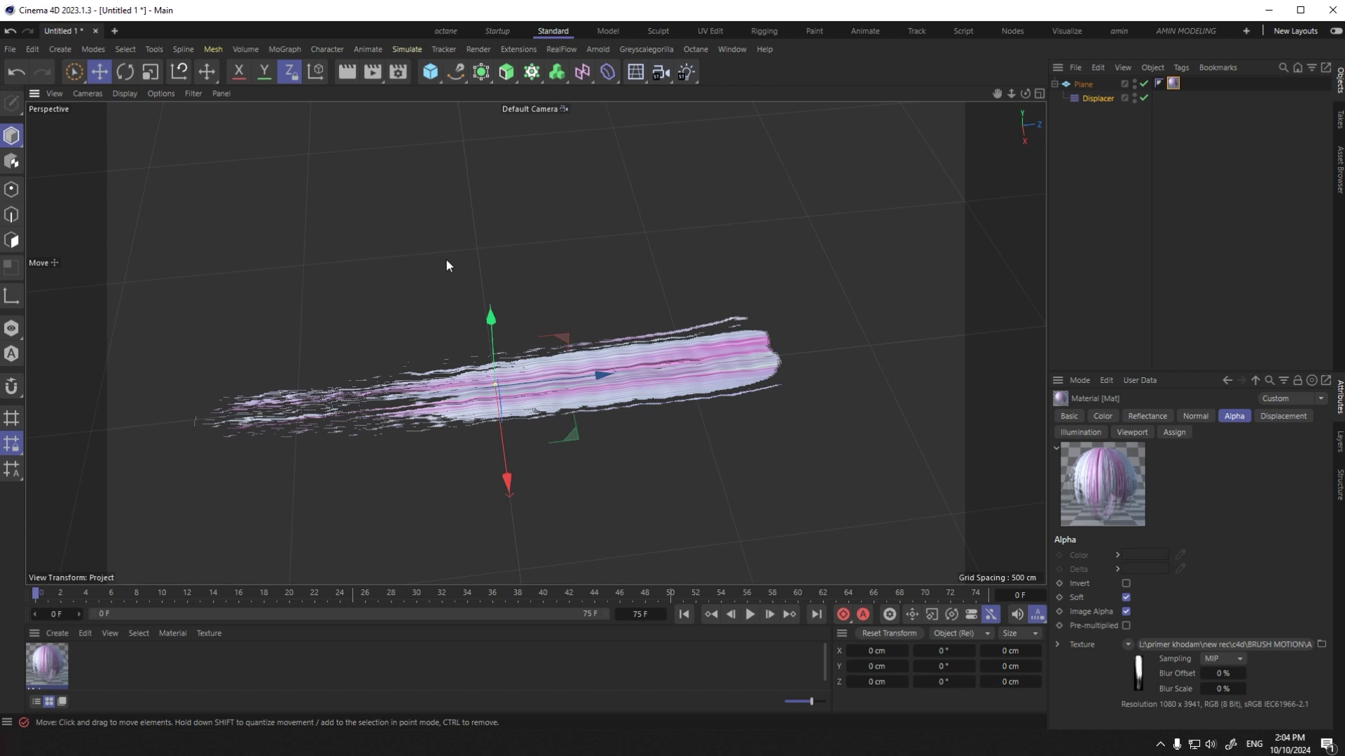
Step: Add a Helix spline to the scene and set its plane to XZ
{"action": "left_click", "coordinate": [461, 67]}
{"action": "left_click", "coordinate": [574, 147]}
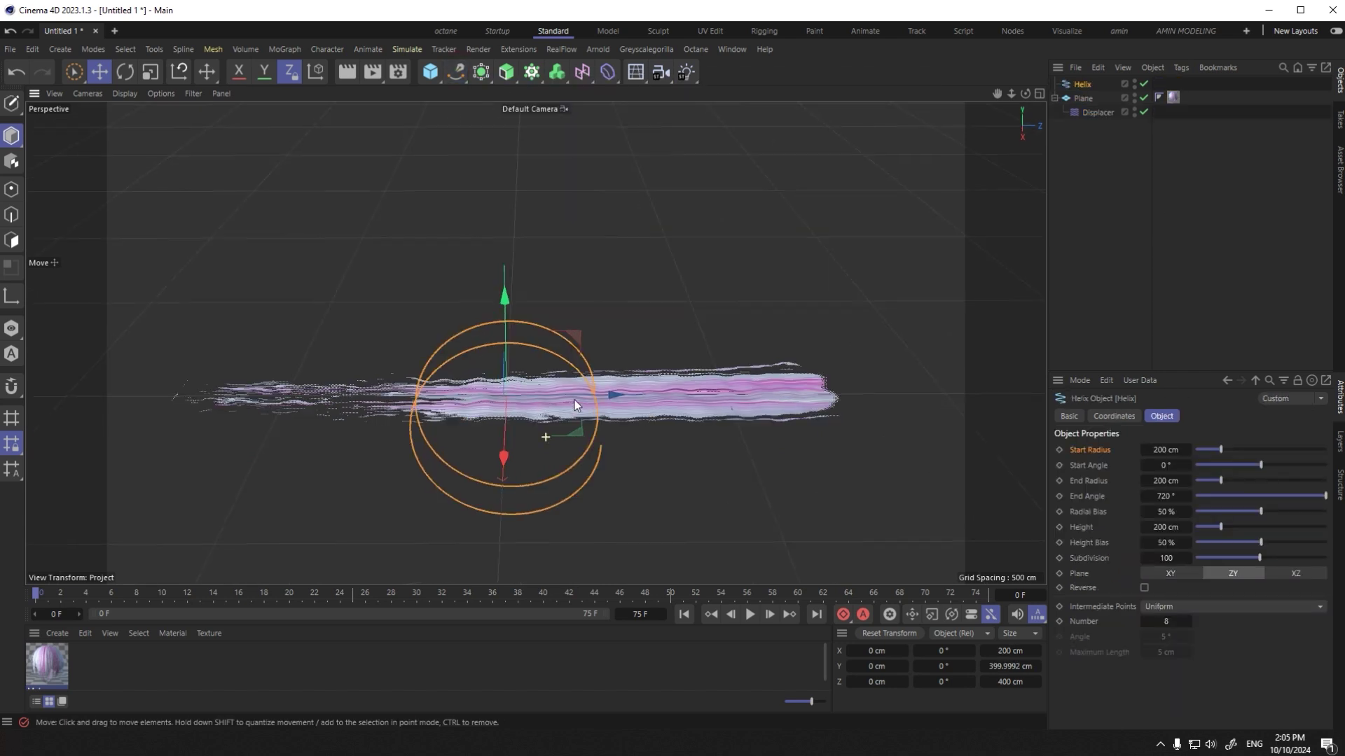
{"action": "left_click", "coordinate": [1294, 573]}
{"action": "mouse_move", "coordinate": [479, 418]}
{"action": "left_mouse_down"}
{"action": "mouse_move", "coordinate": [522, 365]}
{"action": "mouse_move", "coordinate": [553, 389]}
{"action": "mouse_move", "coordinate": [636, 380]}
{"action": "mouse_move", "coordinate": [474, 431]}
{"action": "left_mouse_up"}
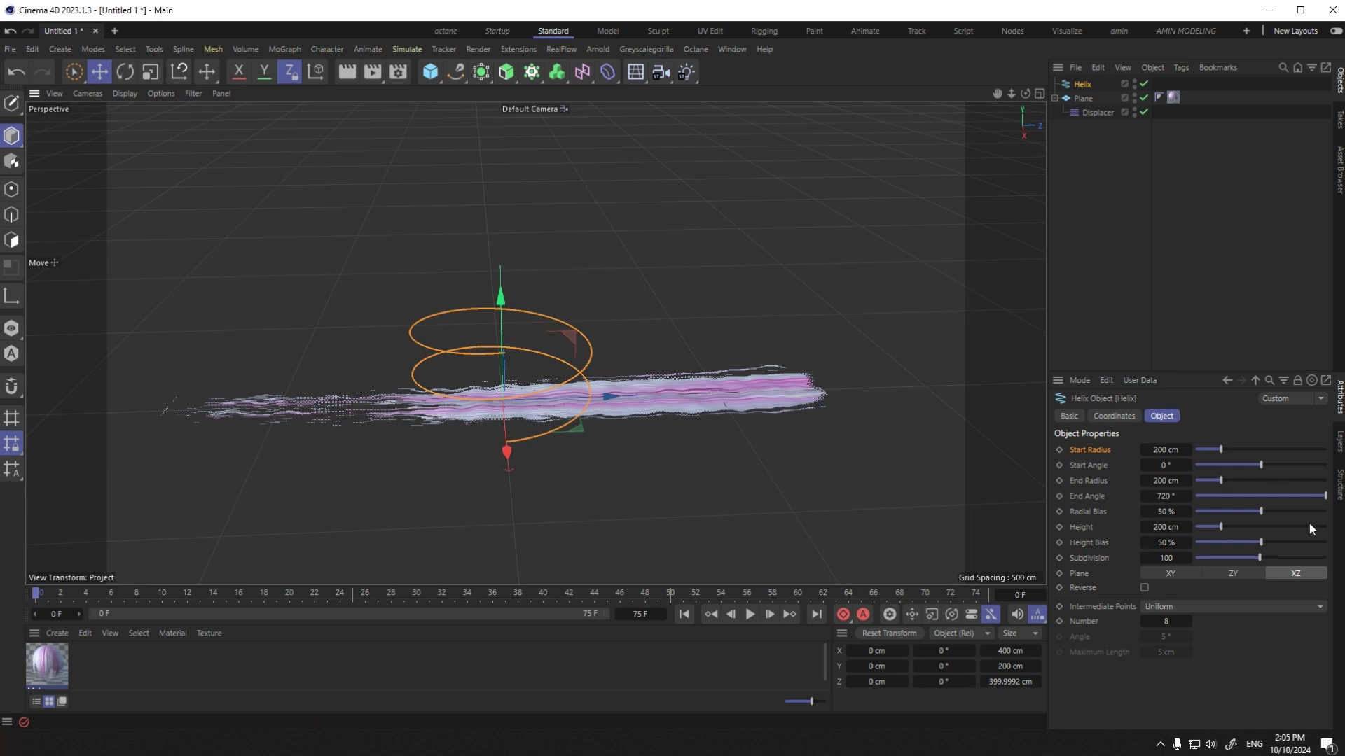
Step: Set the helix's height to 635 cm and its start radius to 127 cm
{"action": "left_click_drag", "start_coordinate": [1163, 529], "coordinate": [1253, 528]}
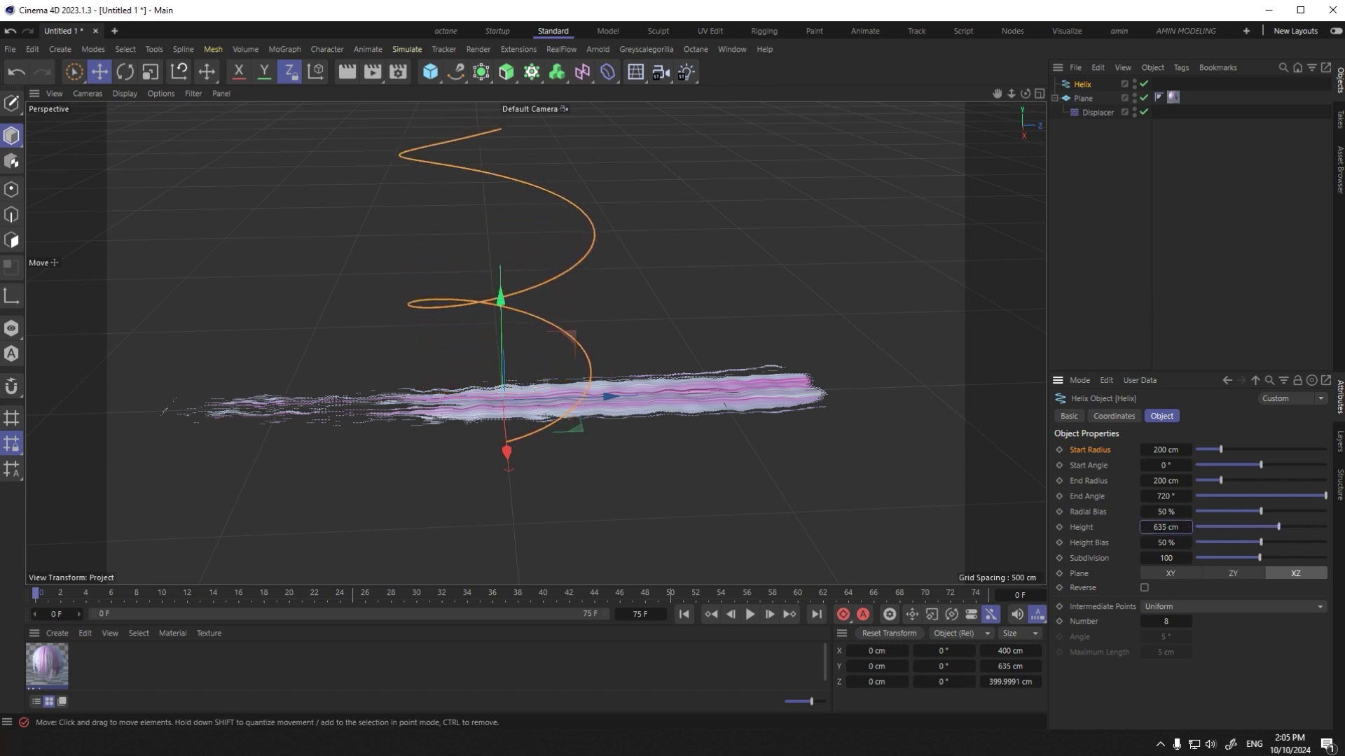
{"action": "left_click_drag", "start_coordinate": [1186, 450], "coordinate": [1064, 404]}
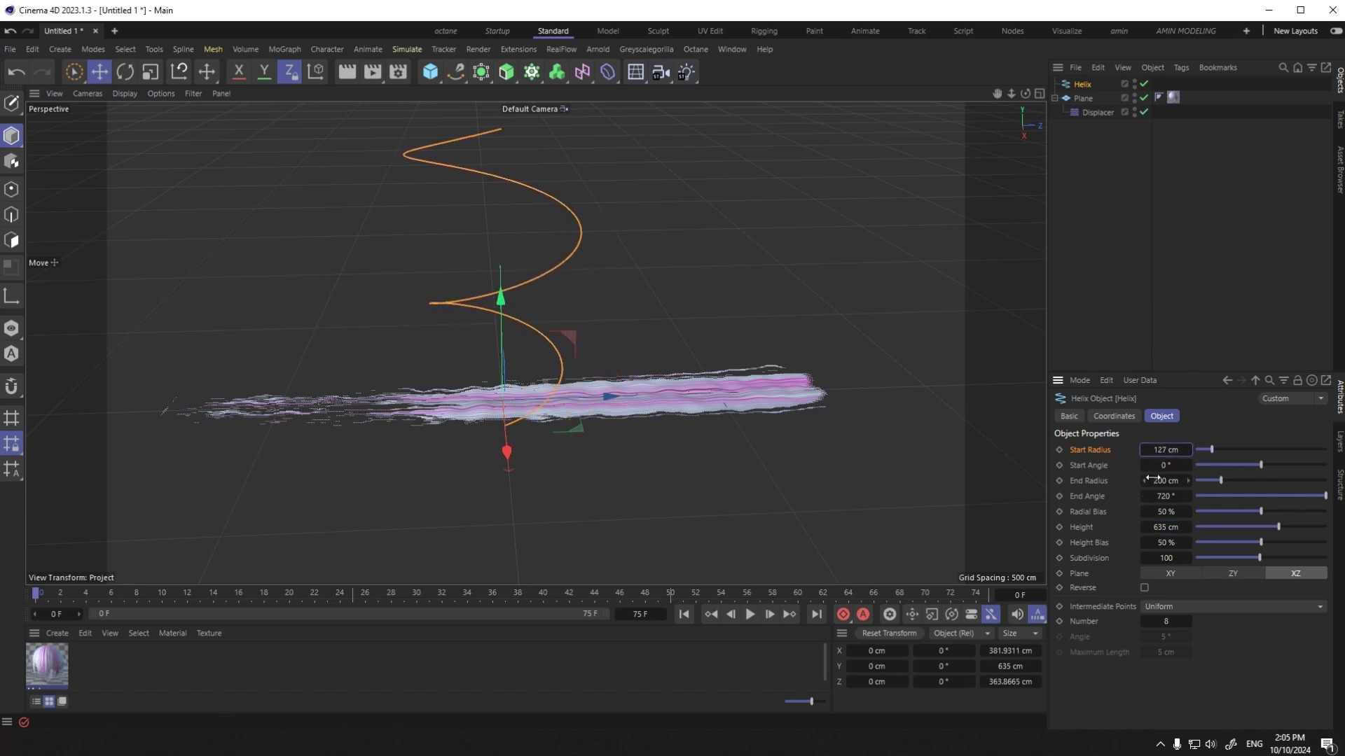
Step: Set the helix's start angle to -40°, its end radius to 263 cm and its radial bias to 46%
{"action": "left_click_drag", "start_coordinate": [1164, 465], "coordinate": [1162, 512]}
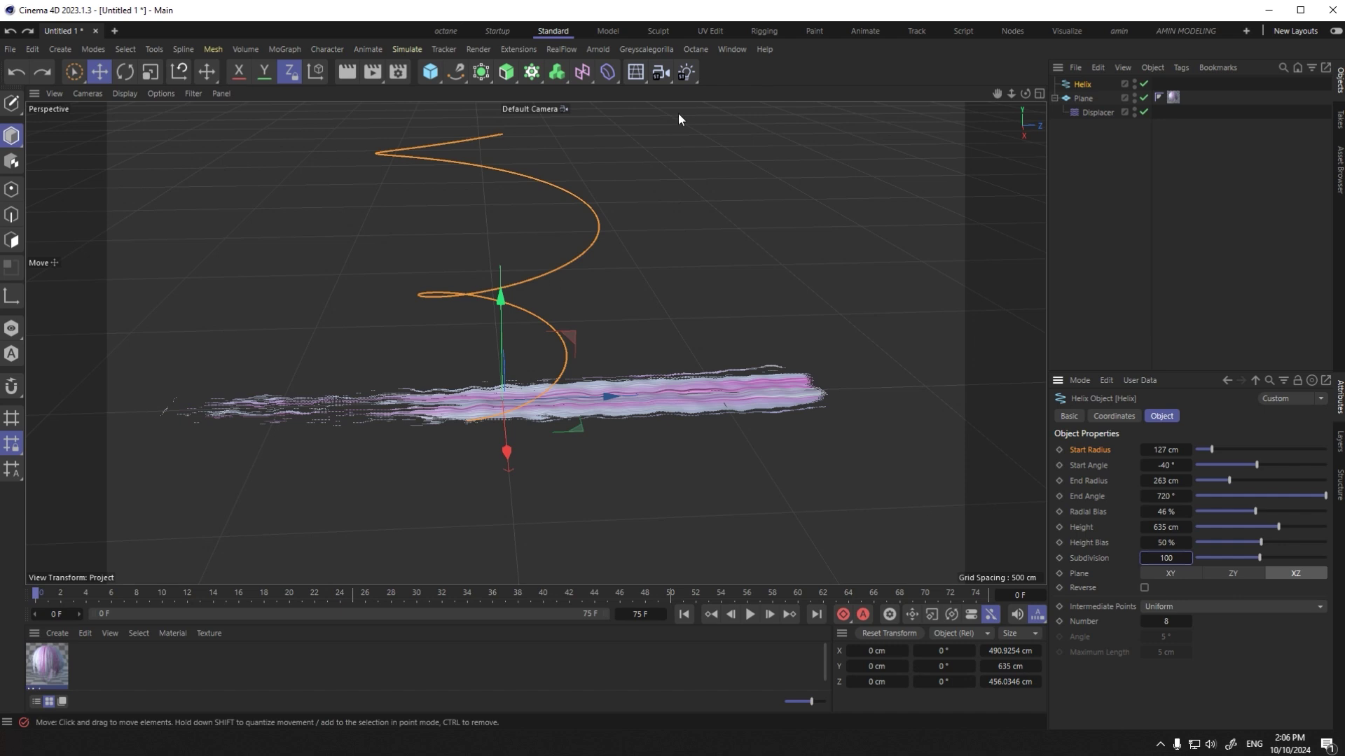
Step: Add a Spline Wrap deformer under the Plane, above the Displacer, and assign the Helix as its spline
{"action": "left_click", "coordinate": [611, 74]}
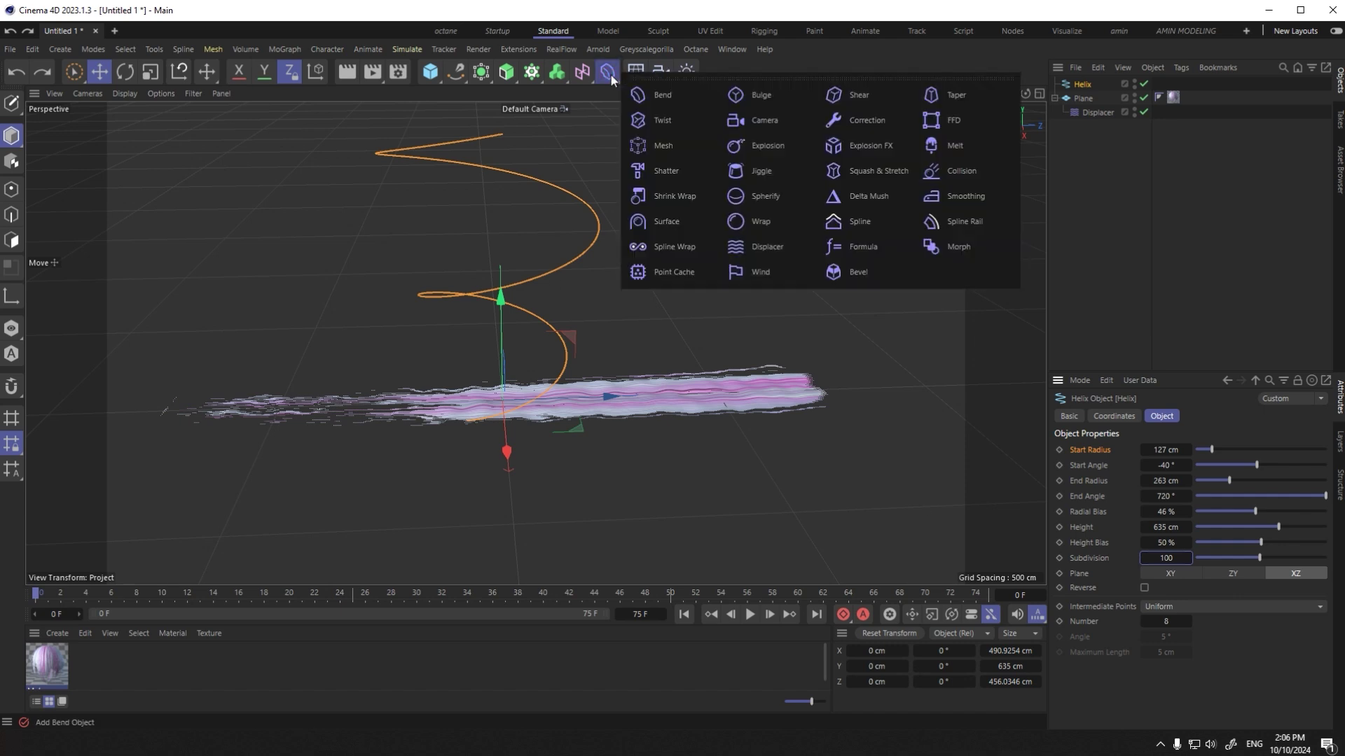
{"action": "left_click", "coordinate": [698, 238]}
{"action": "left_click_drag", "start_coordinate": [1095, 87], "coordinate": [1097, 124]}
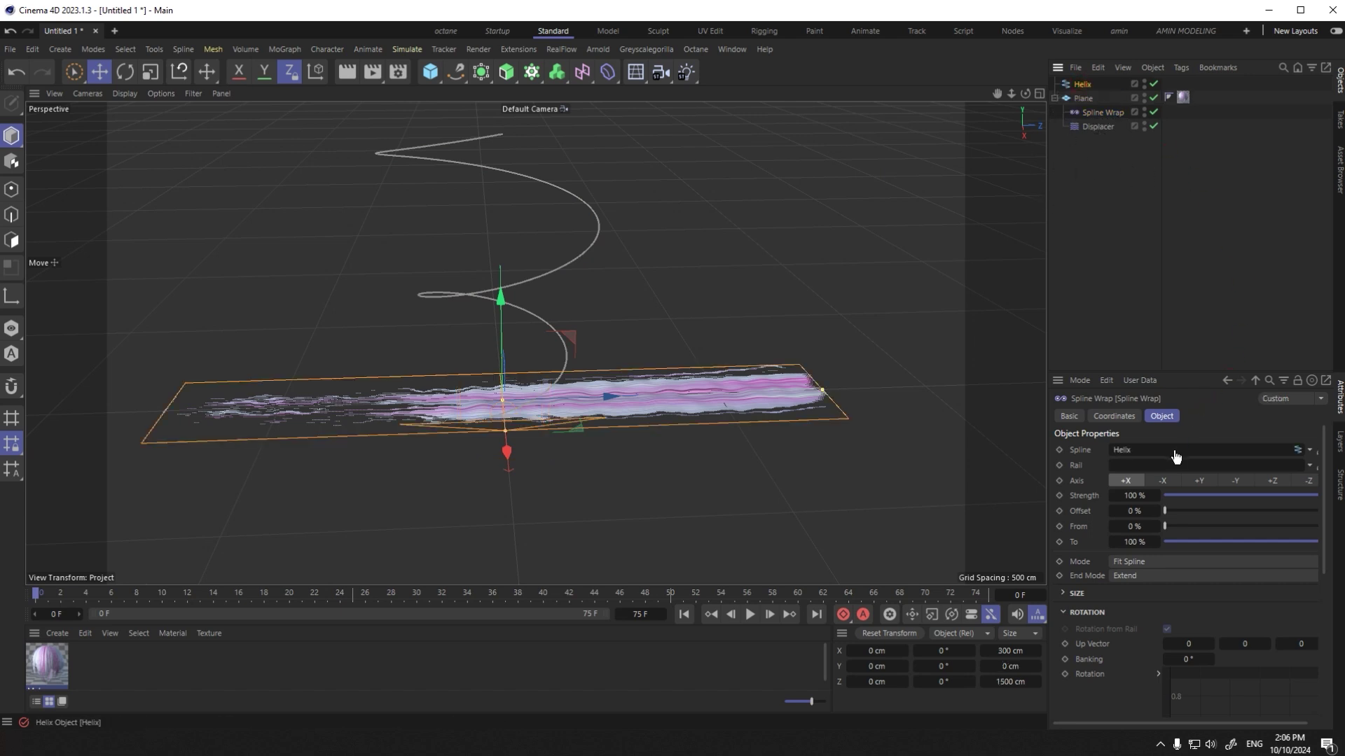
{"action": "left_click_drag", "start_coordinate": [1174, 452], "coordinate": [1175, 452]}
Step: Set the Spline Wrap's axis to +Z so the stroke runs lengthwise along the helix
{"action": "scroll", "coordinate": [434, 341], "scroll_direction": "down", "scroll_amount": 3}
{"action": "left_click_drag", "start_coordinate": [515, 340], "coordinate": [727, 382]}
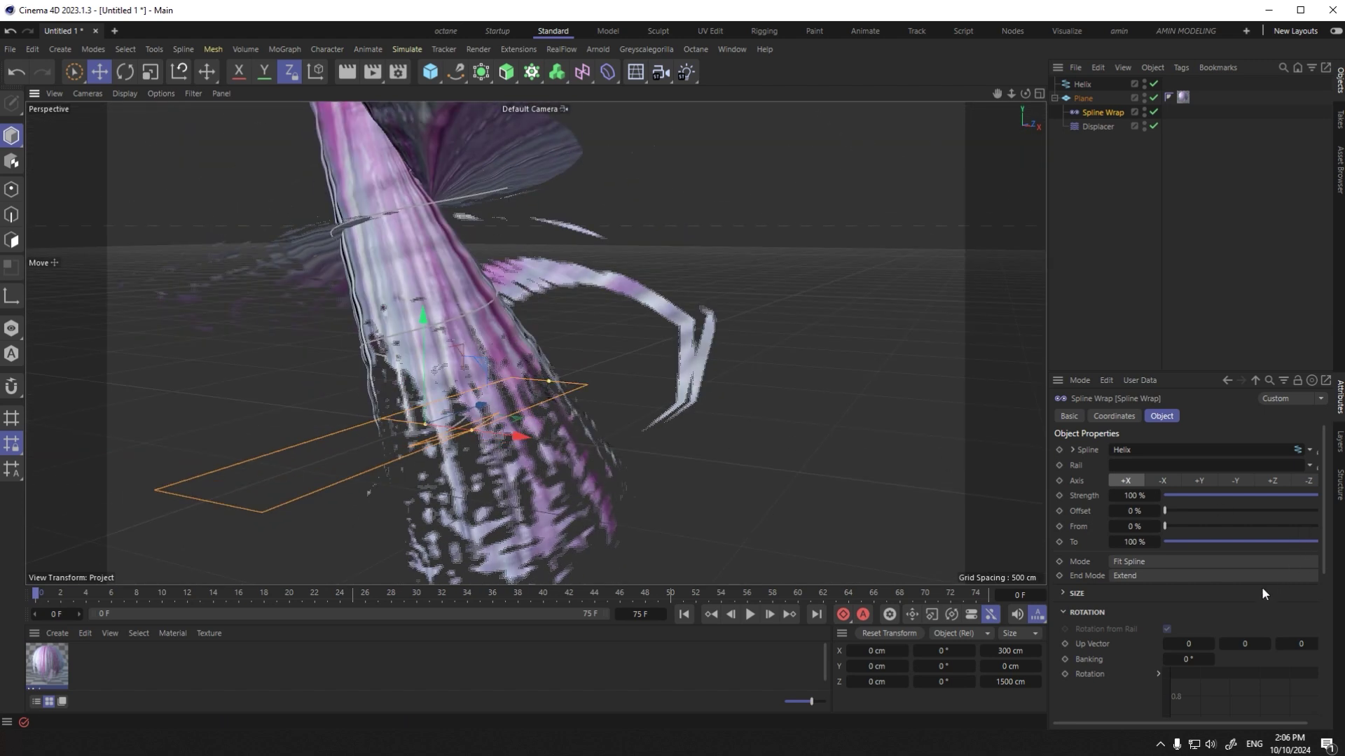
{"action": "left_click", "coordinate": [1277, 479]}
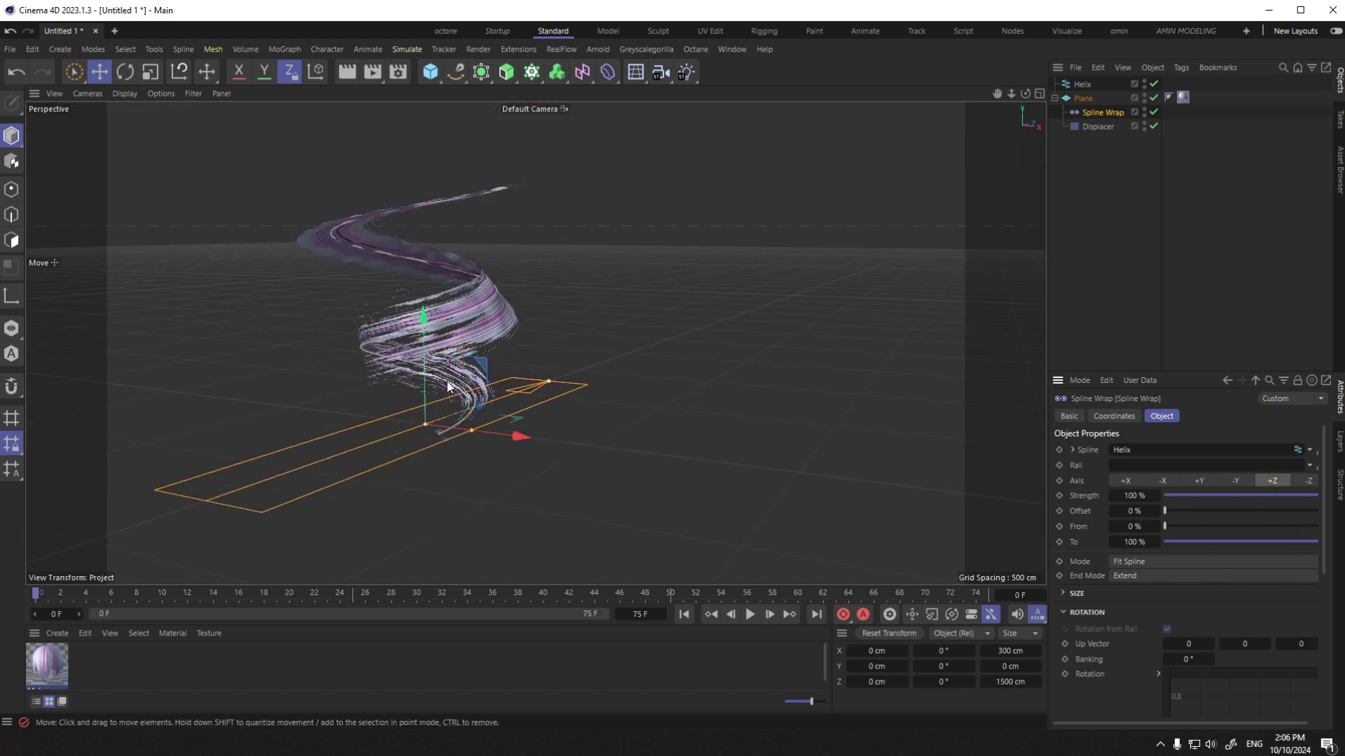
Step: Try shifting the Spline Wrap's offset, and set its From value to -22%
{"action": "scroll", "coordinate": [469, 323], "scroll_direction": "up", "scroll_amount": 3}
{"action": "left_click_drag", "start_coordinate": [385, 374], "coordinate": [481, 365], "text": "alt"}
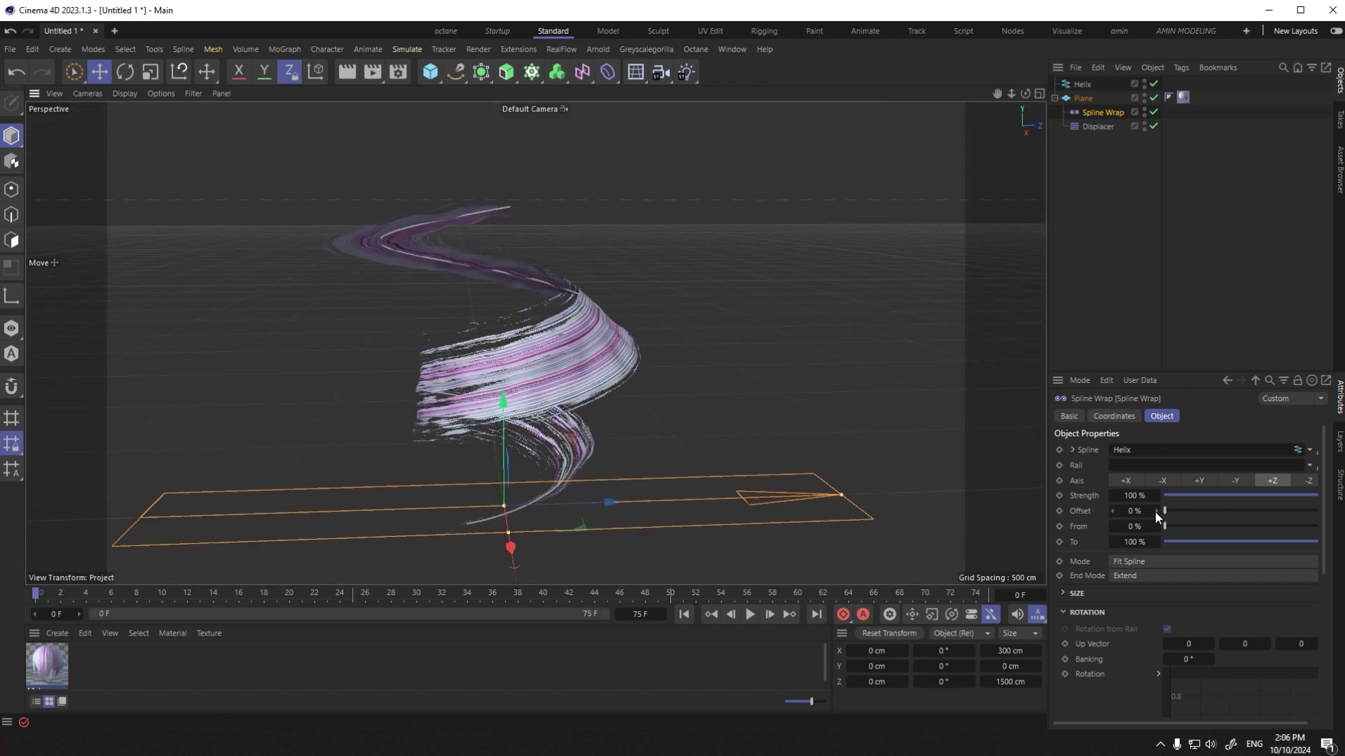
{"action": "mouse_move", "coordinate": [1135, 511]}
{"action": "left_mouse_down"}
{"action": "mouse_move", "coordinate": [1190, 511]}
{"action": "mouse_move", "coordinate": [1051, 510]}
{"action": "mouse_move", "coordinate": [1163, 510]}
{"action": "mouse_move", "coordinate": [1072, 511]}
{"action": "mouse_move", "coordinate": [1144, 510]}
{"action": "left_mouse_up"}
{"action": "left_click_drag", "start_coordinate": [534, 295], "coordinate": [541, 327]}
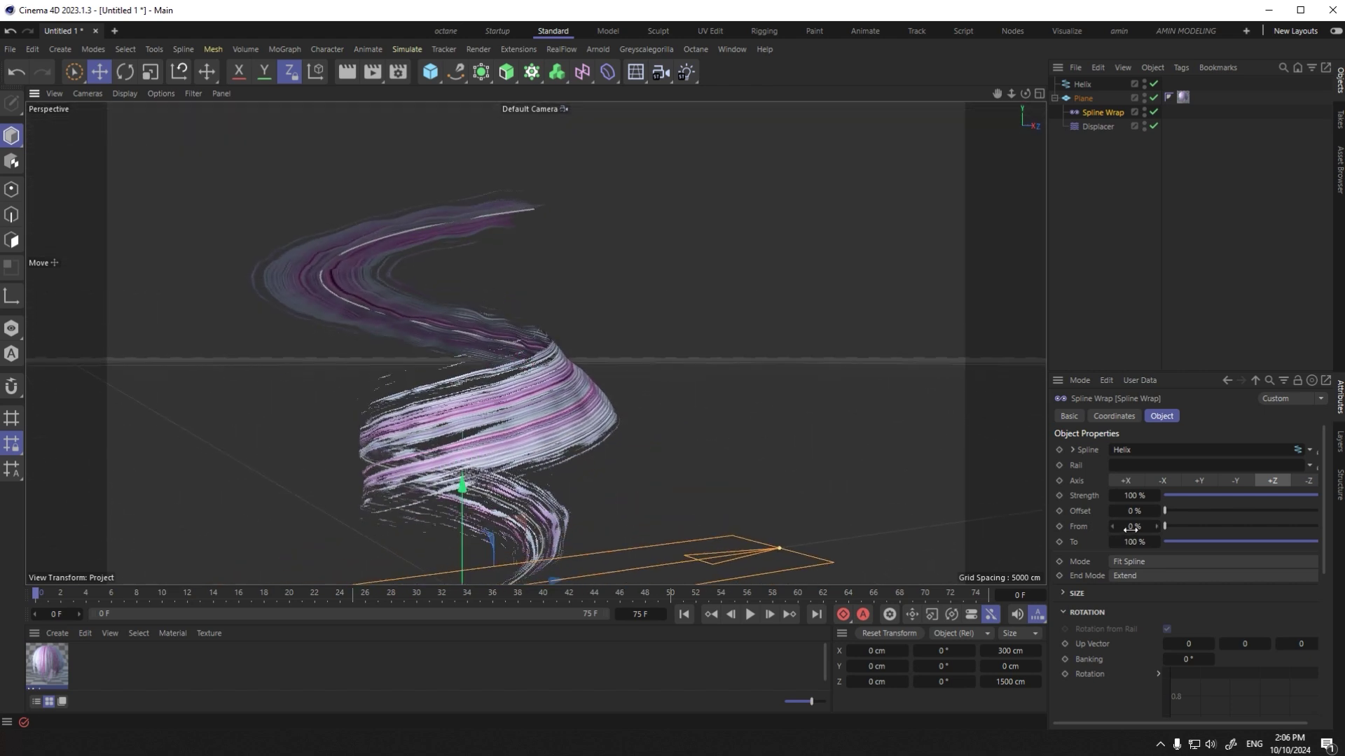
{"action": "mouse_move", "coordinate": [1157, 529]}
{"action": "left_mouse_down"}
{"action": "mouse_move", "coordinate": [1190, 529]}
{"action": "mouse_move", "coordinate": [1136, 529]}
{"action": "left_mouse_up"}
Step: Try the Spline Wrap's Keep Length mode with a From value of -15%, and restore the Fit Spline mode
{"action": "left_click", "coordinate": [1140, 560]}
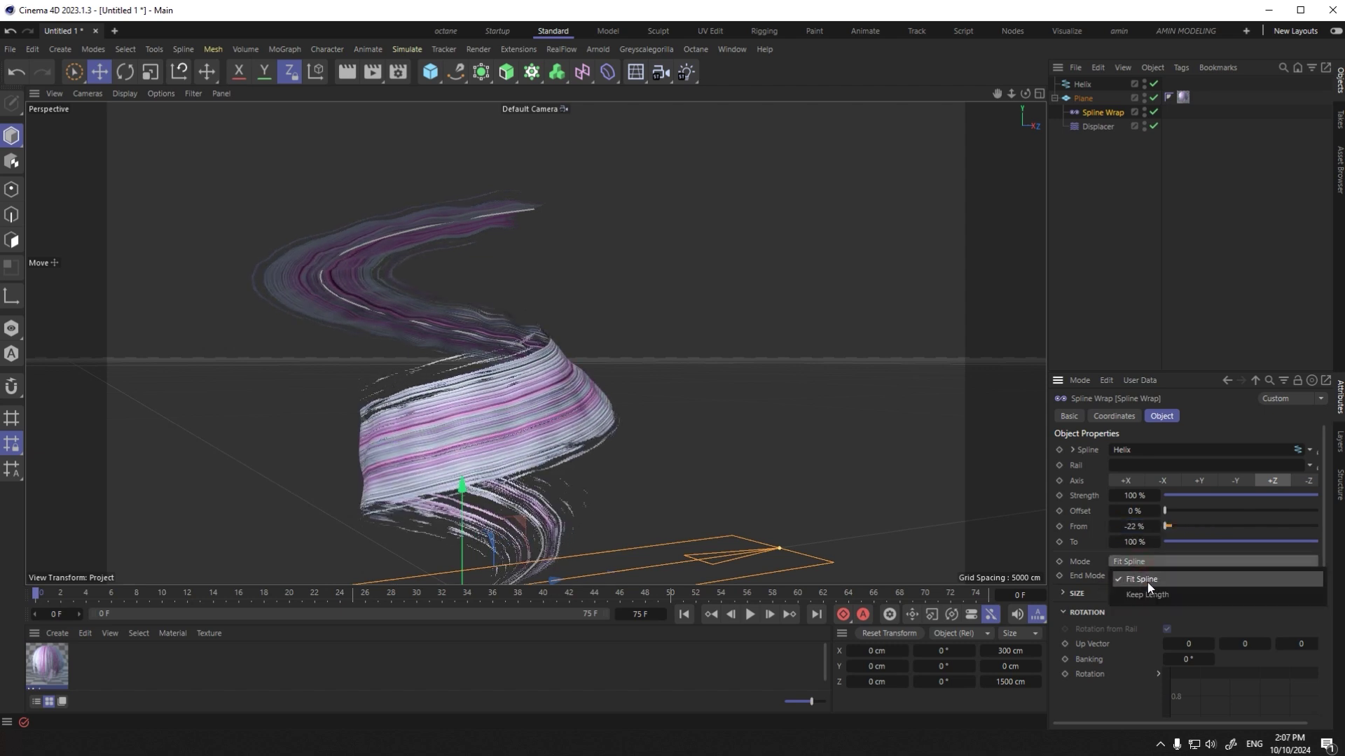
{"action": "left_click", "coordinate": [1152, 594]}
{"action": "left_click_drag", "start_coordinate": [650, 398], "coordinate": [503, 473], "text": "alt"}
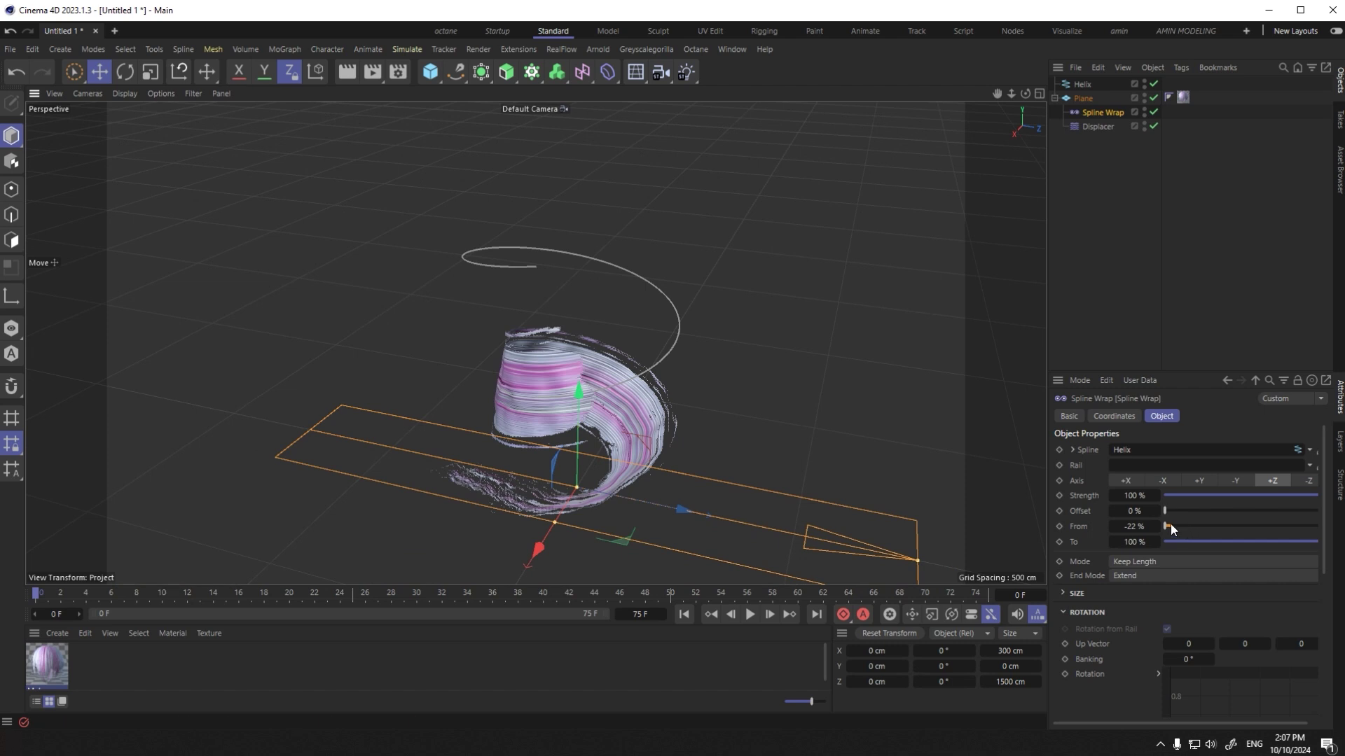
{"action": "mouse_move", "coordinate": [1125, 526]}
{"action": "left_mouse_down"}
{"action": "mouse_move", "coordinate": [1194, 527]}
{"action": "mouse_move", "coordinate": [1115, 527]}
{"action": "left_mouse_up"}
{"action": "left_click", "coordinate": [1156, 562]}
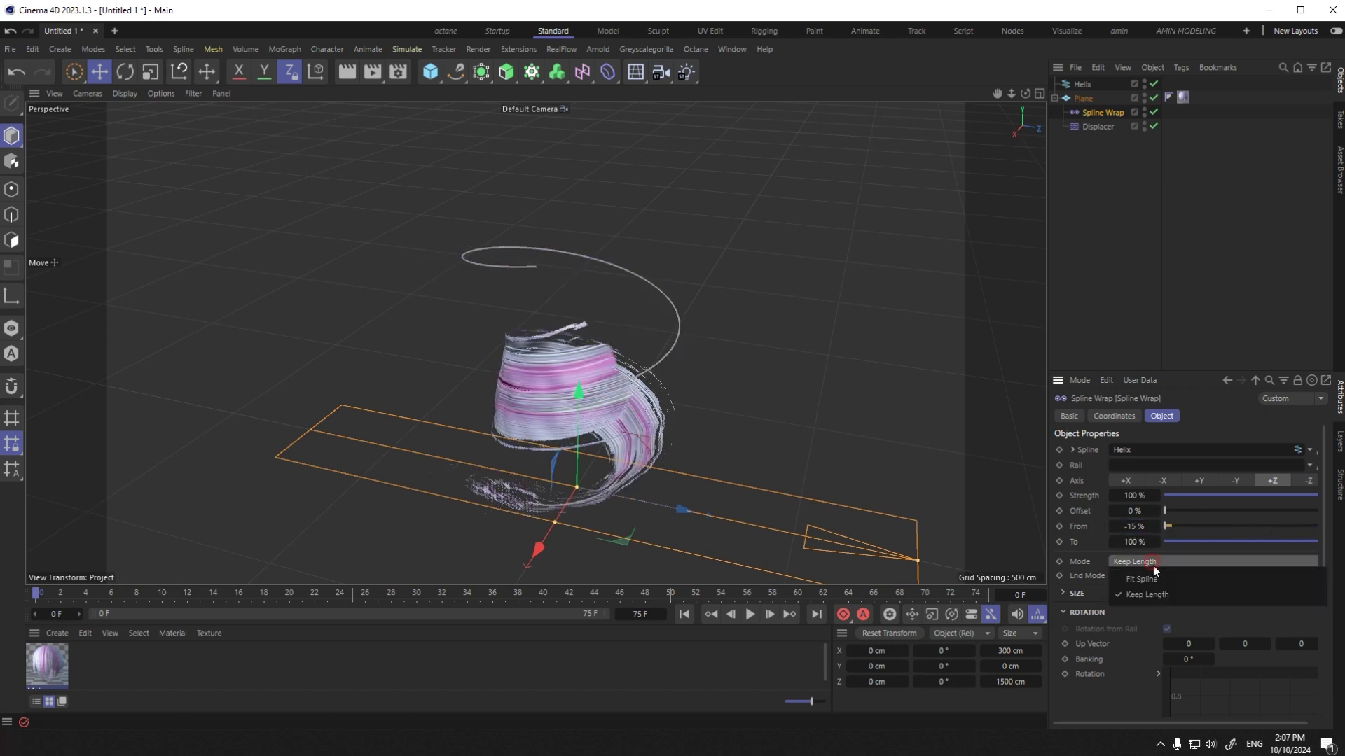
{"action": "left_click", "coordinate": [1137, 577]}
Step: Try the Spline Wrap's Clamp end mode, and restore Extend
{"action": "left_click", "coordinate": [1149, 574]}
{"action": "left_click", "coordinate": [1154, 594]}
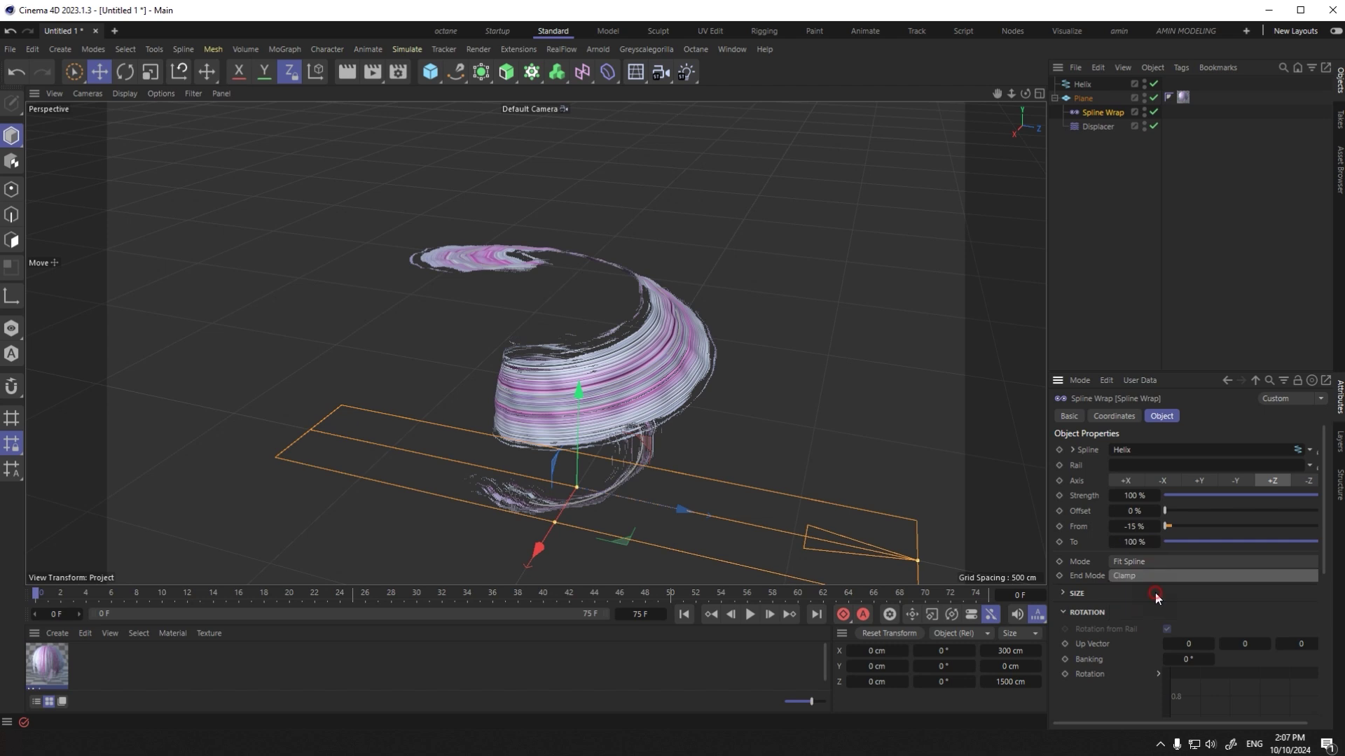
{"action": "left_click", "coordinate": [1155, 578]}
{"action": "left_click", "coordinate": [1149, 608]}
Step: Select the Helix and set its start radius to 64 cm
{"action": "left_click_drag", "start_coordinate": [595, 387], "coordinate": [875, 280]}
{"action": "left_click", "coordinate": [1089, 81]}
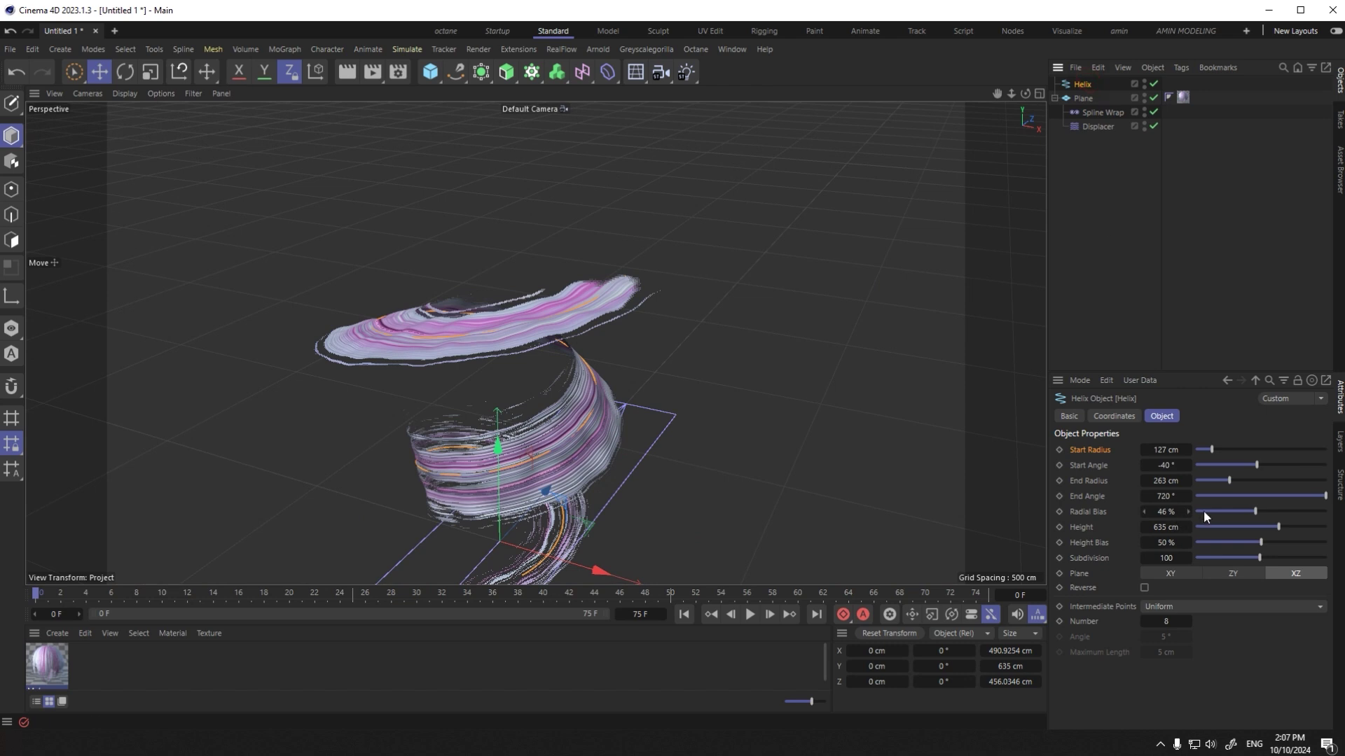
{"action": "mouse_move", "coordinate": [1165, 451]}
{"action": "left_mouse_down"}
{"action": "mouse_move", "coordinate": [1240, 450]}
{"action": "mouse_move", "coordinate": [1152, 451]}
{"action": "left_mouse_up"}
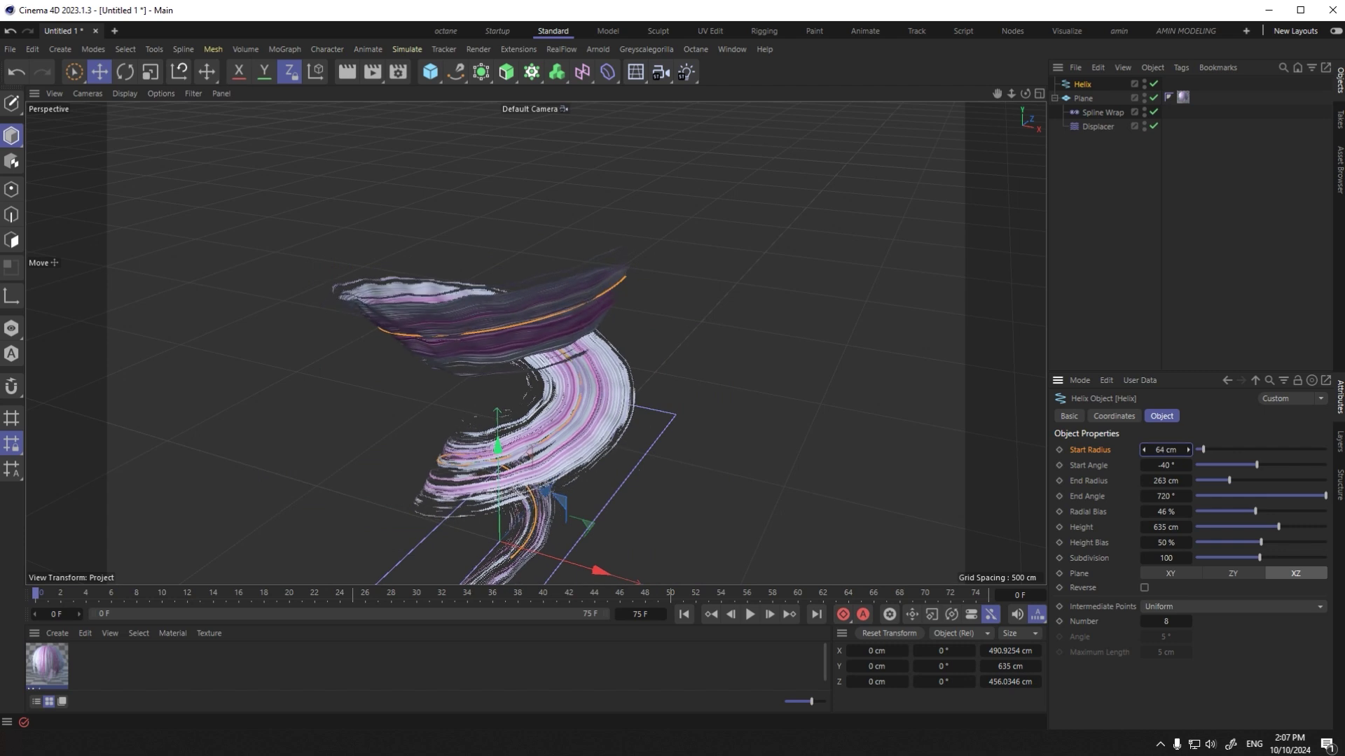
Step: Set the Spline Wrap's From value to -40% and its offset to 7%
{"action": "left_click_drag", "start_coordinate": [525, 417], "coordinate": [480, 390]}
{"action": "scroll", "coordinate": [481, 390], "scroll_direction": "up", "scroll_amount": 3}
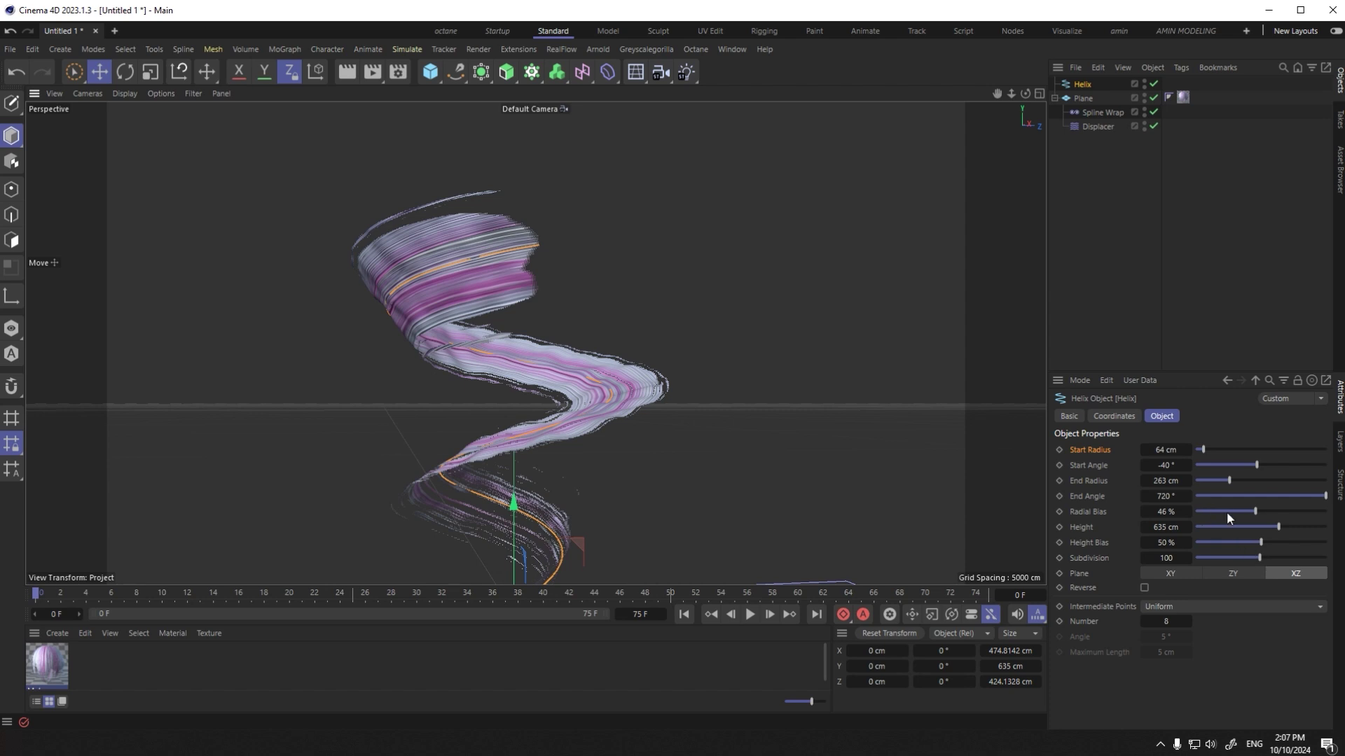
{"action": "left_click", "coordinate": [1092, 116]}
{"action": "left_click_drag", "start_coordinate": [1149, 527], "coordinate": [1120, 511]}
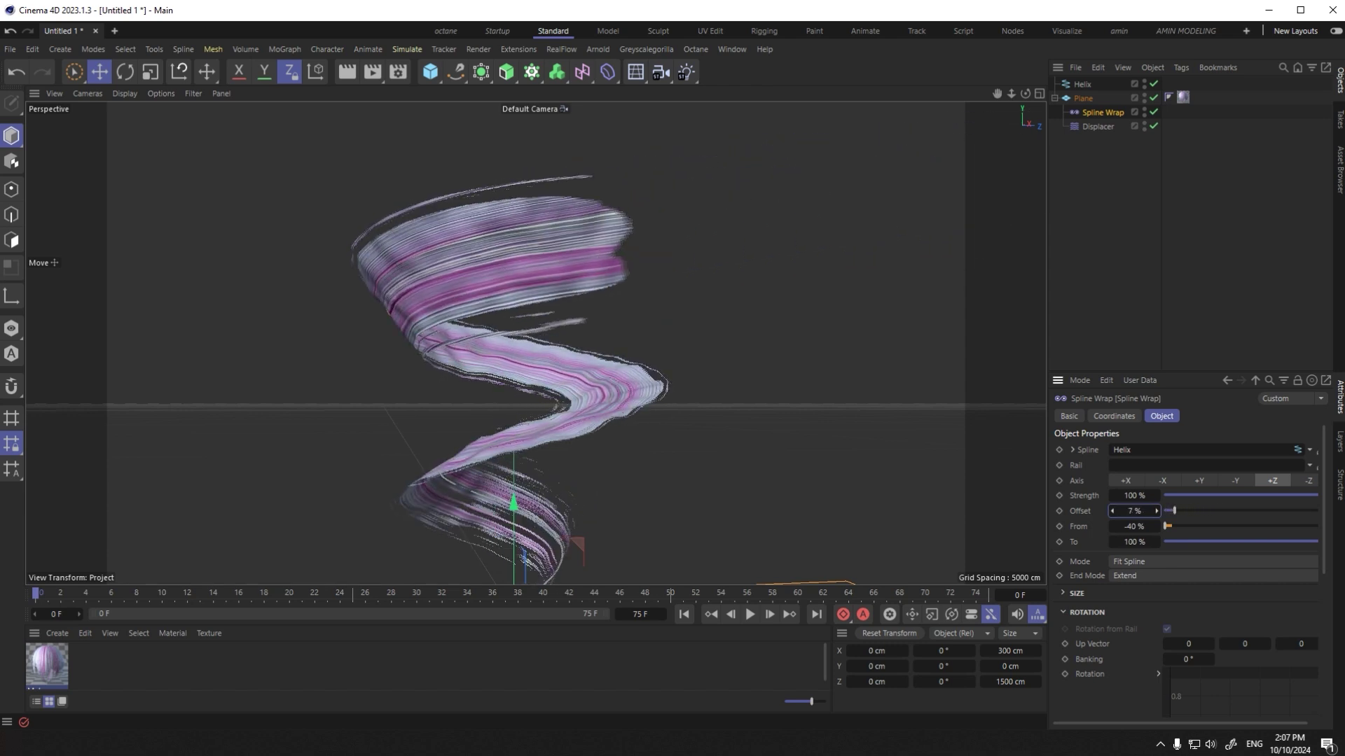
{"action": "left_click", "coordinate": [1087, 85]}
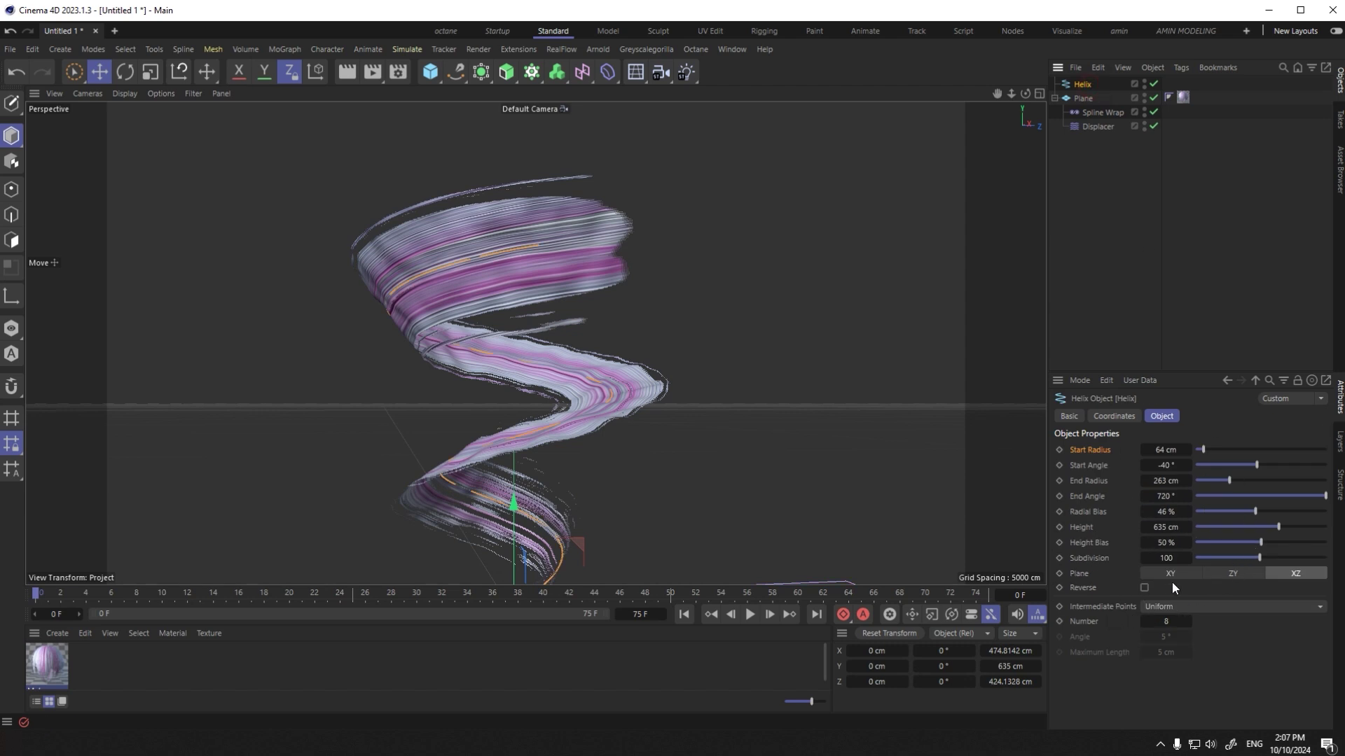
{"action": "left_click", "coordinate": [1109, 416]}
{"action": "left_click", "coordinate": [1166, 416]}
{"action": "left_click", "coordinate": [1098, 113]}
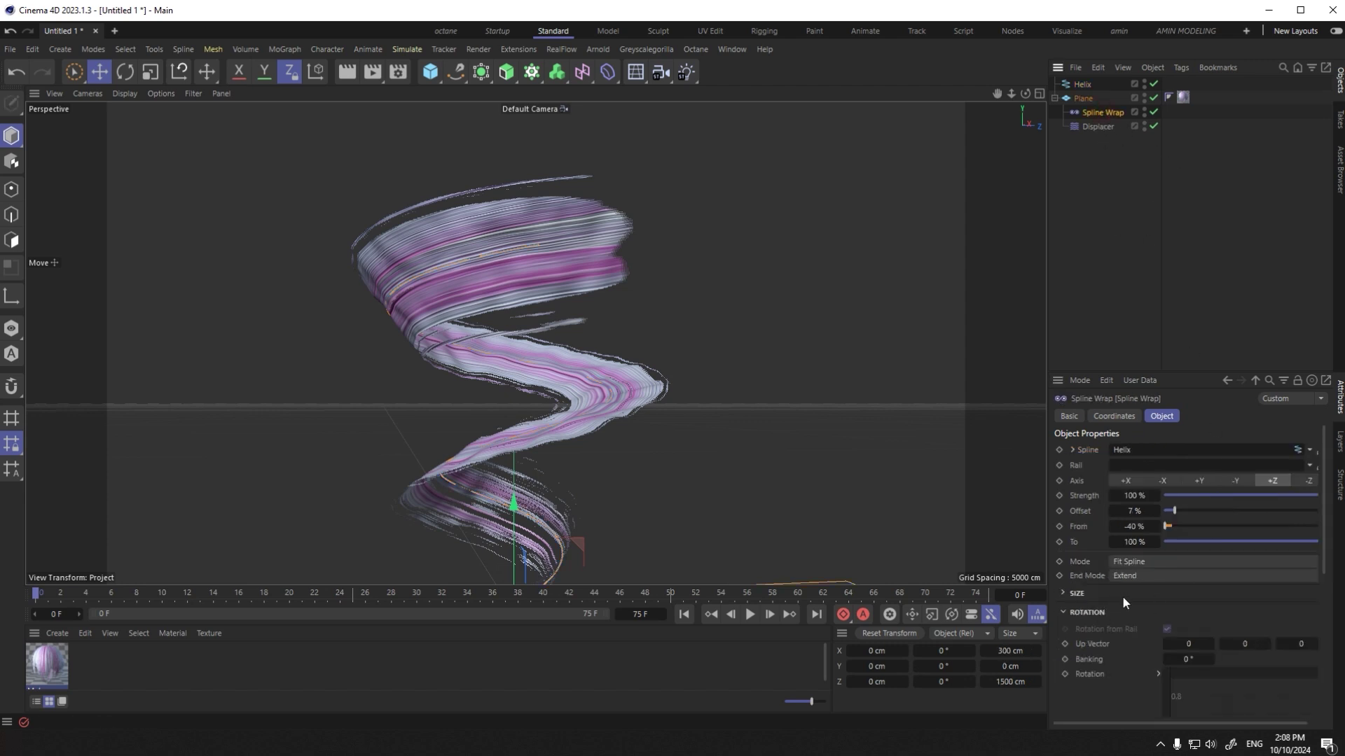
Step: Try a value of 10 for the third component of the Spline Wrap's up vector, and undo the change
{"action": "scroll", "coordinate": [1123, 600], "scroll_direction": "down", "scroll_amount": 3}
{"action": "scroll", "coordinate": [1124, 602], "scroll_direction": "up", "scroll_amount": 2}
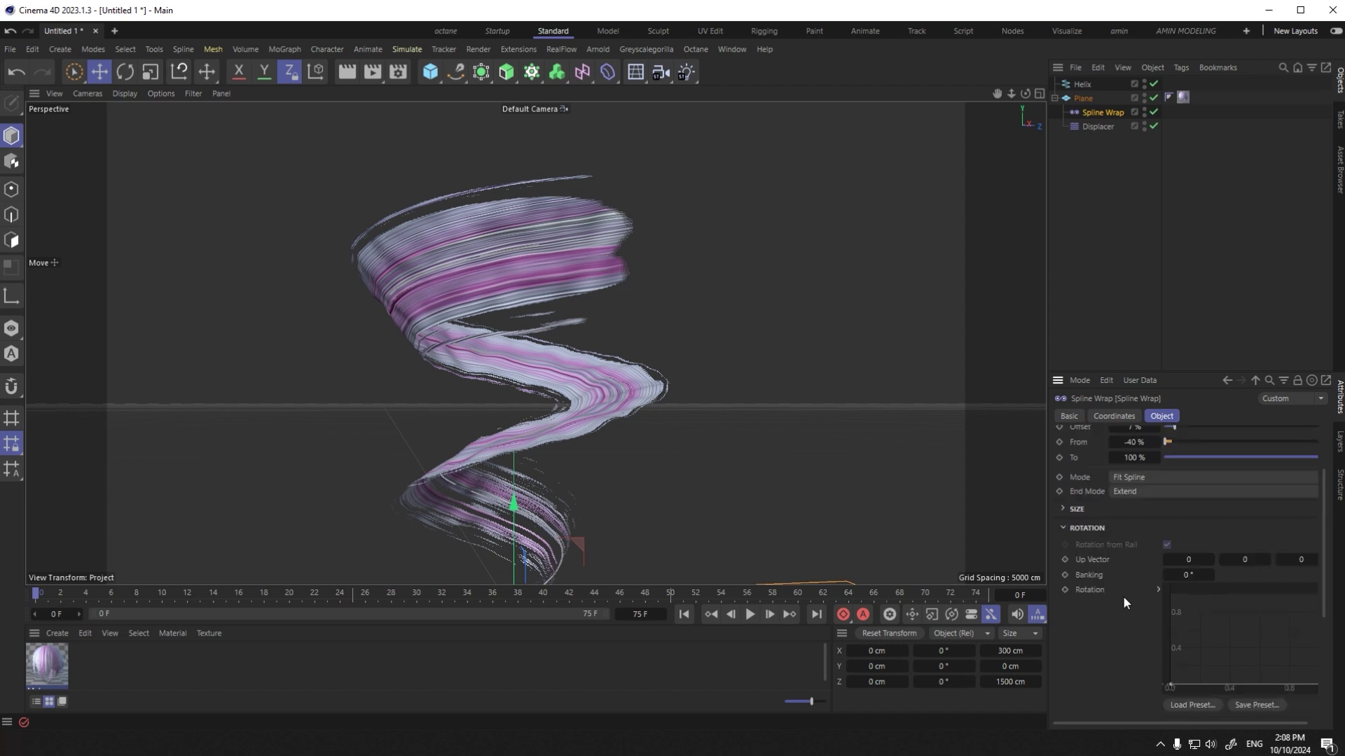
{"action": "left_click_drag", "start_coordinate": [1296, 560], "coordinate": [1303, 560]}
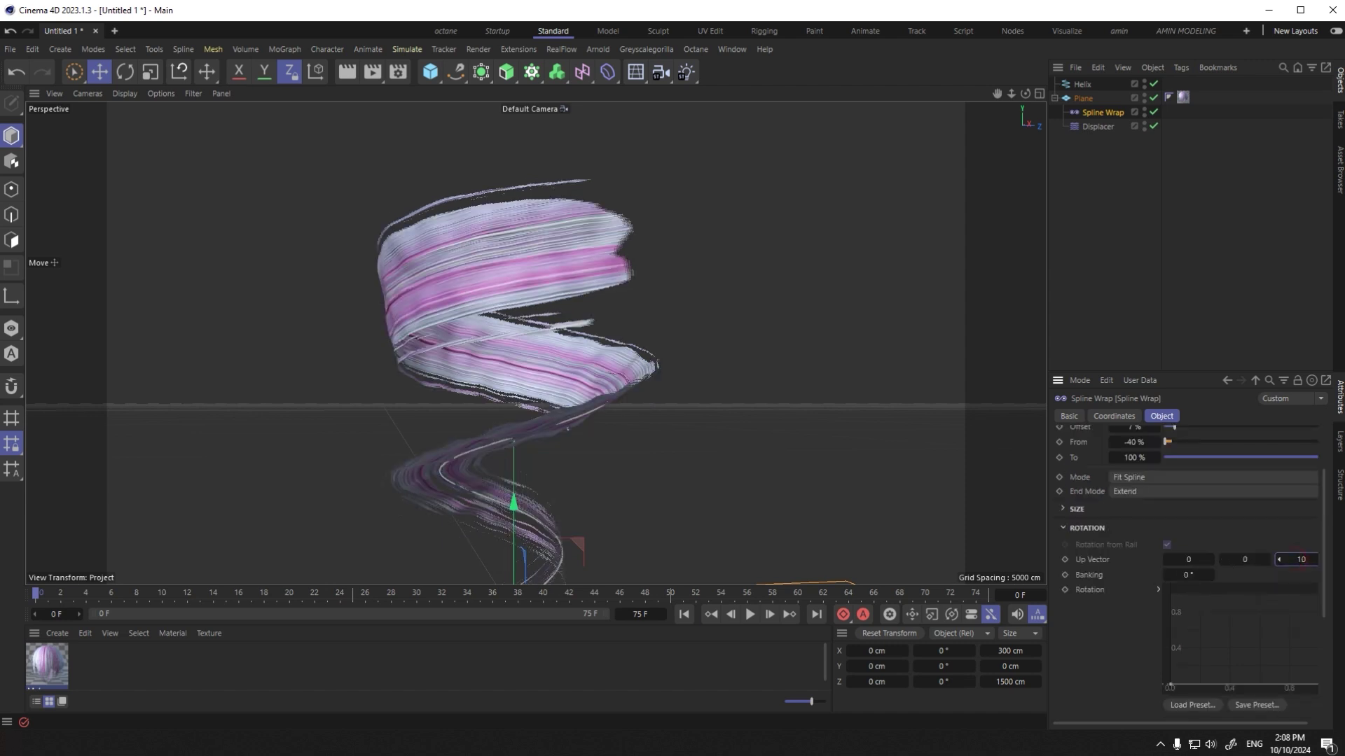
{"action": "key", "text": "ctrl+z"}
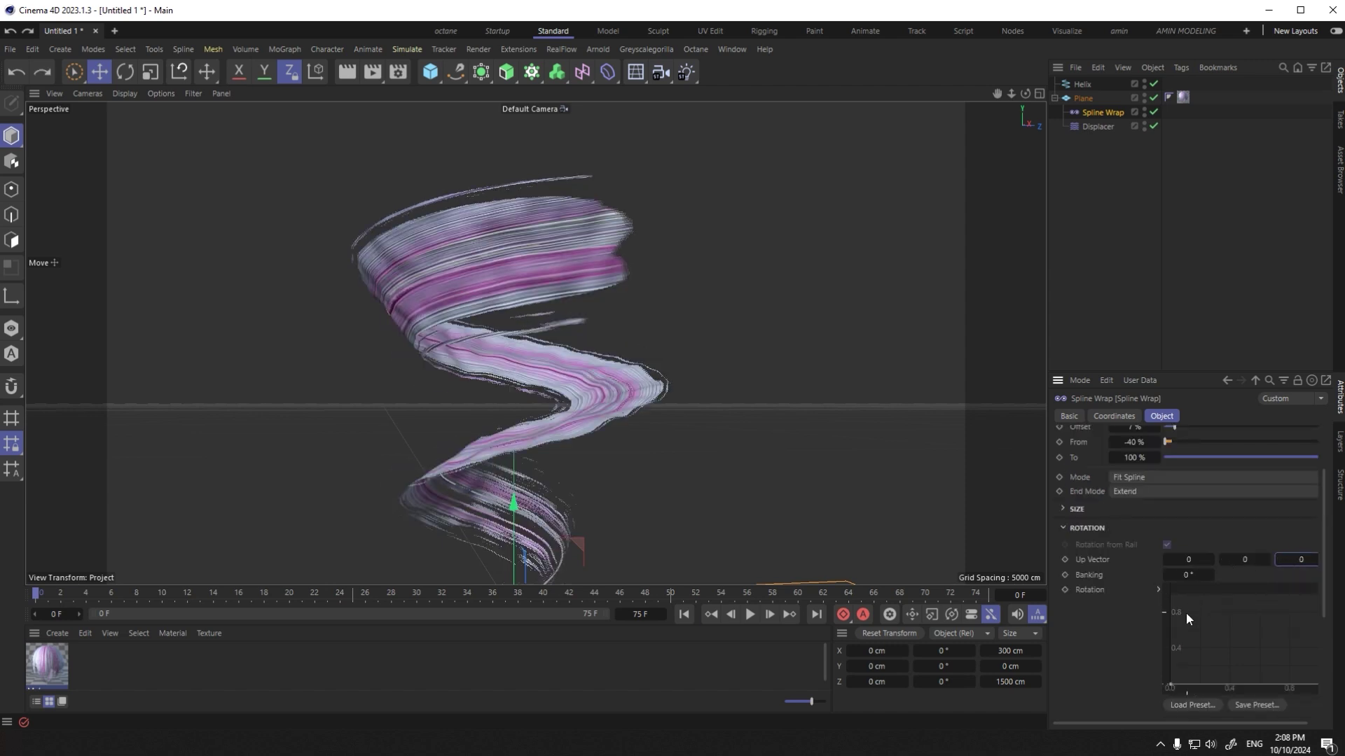
Step: Raise the start point of the Spline Wrap's rotation curve to about 0.4 to twist the stroke's beginning
{"action": "left_click_drag", "start_coordinate": [1170, 686], "coordinate": [1193, 633]}
{"action": "scroll", "coordinate": [568, 401], "scroll_direction": "down", "scroll_amount": 1}
{"action": "left_click_drag", "start_coordinate": [569, 401], "coordinate": [577, 447]}
{"action": "mouse_move", "coordinate": [1194, 633]}
{"action": "left_mouse_down"}
{"action": "mouse_move", "coordinate": [1196, 609]}
{"action": "mouse_move", "coordinate": [1196, 665]}
{"action": "mouse_move", "coordinate": [1182, 573]}
{"action": "mouse_move", "coordinate": [1181, 644]}
{"action": "left_mouse_up"}
{"action": "left_click_drag", "start_coordinate": [486, 418], "coordinate": [356, 384]}
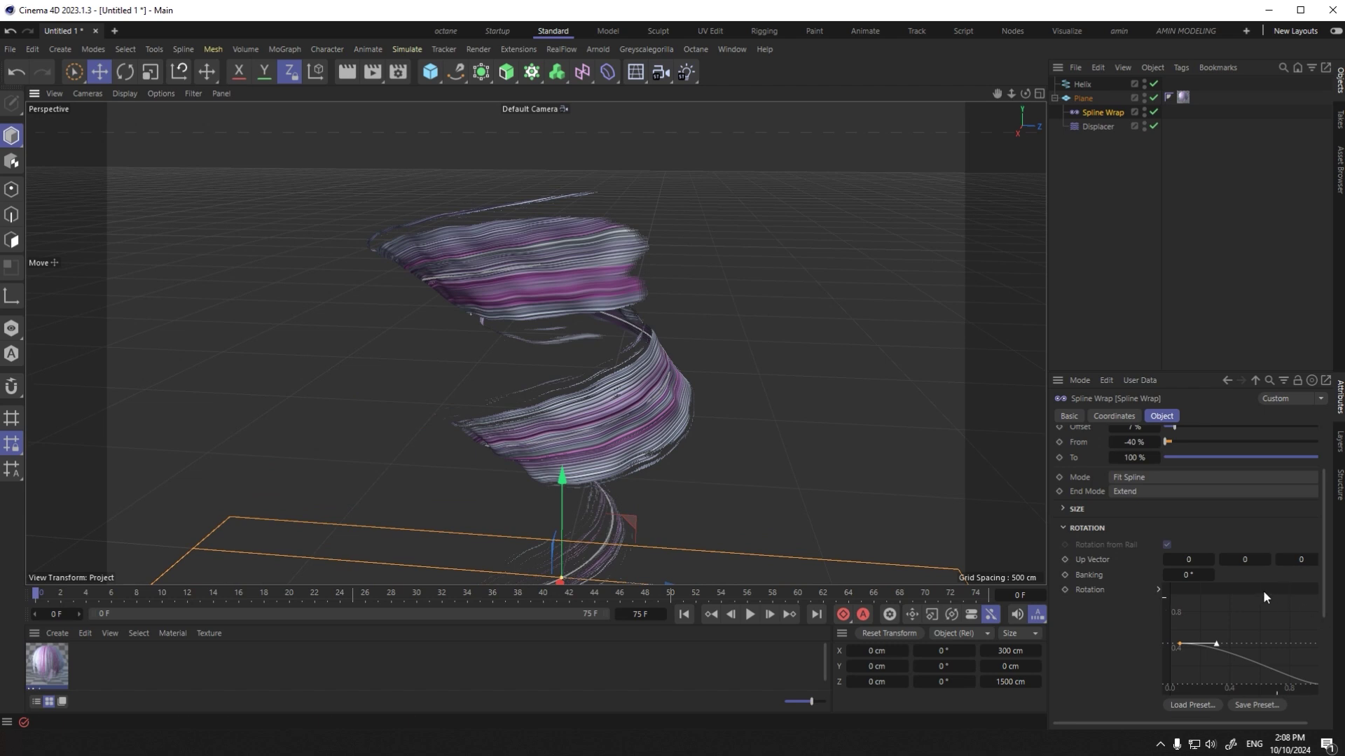
Step: Expand the Spline Wrap's size settings and lower the start point of the size curve to about 0.6
{"action": "scroll", "coordinate": [1260, 590], "scroll_direction": "down", "scroll_amount": 5}
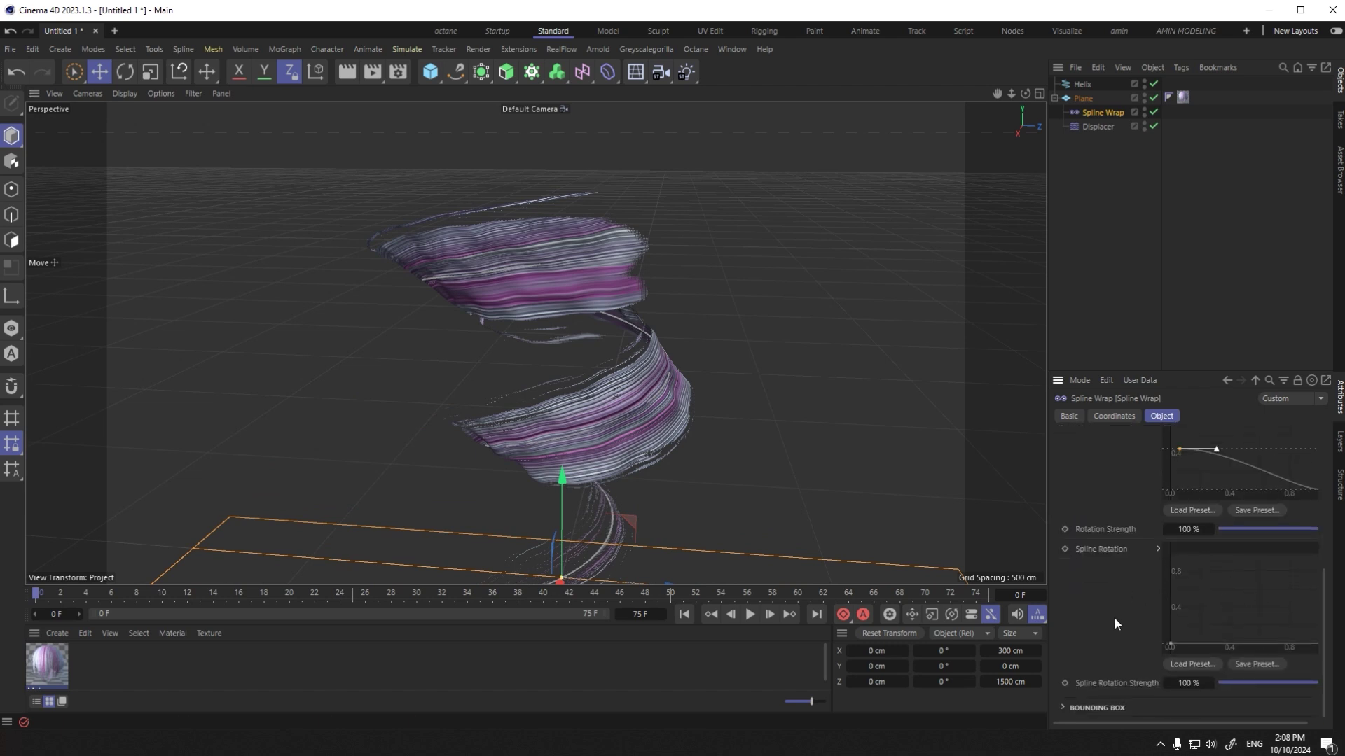
{"action": "scroll", "coordinate": [1111, 615], "scroll_direction": "up", "scroll_amount": 5}
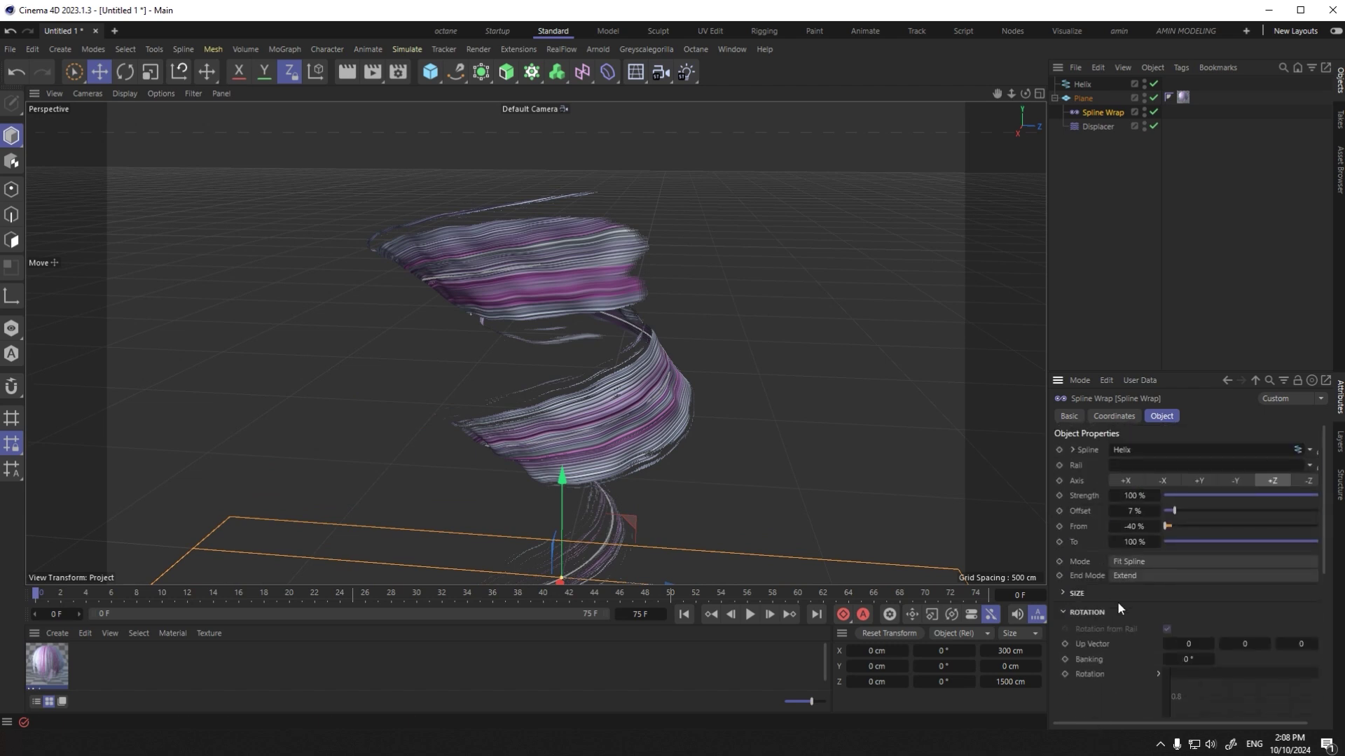
{"action": "left_click", "coordinate": [1062, 593]}
{"action": "left_click_drag", "start_coordinate": [1160, 628], "coordinate": [1162, 661]}
{"action": "left_click_drag", "start_coordinate": [544, 422], "coordinate": [502, 441]}
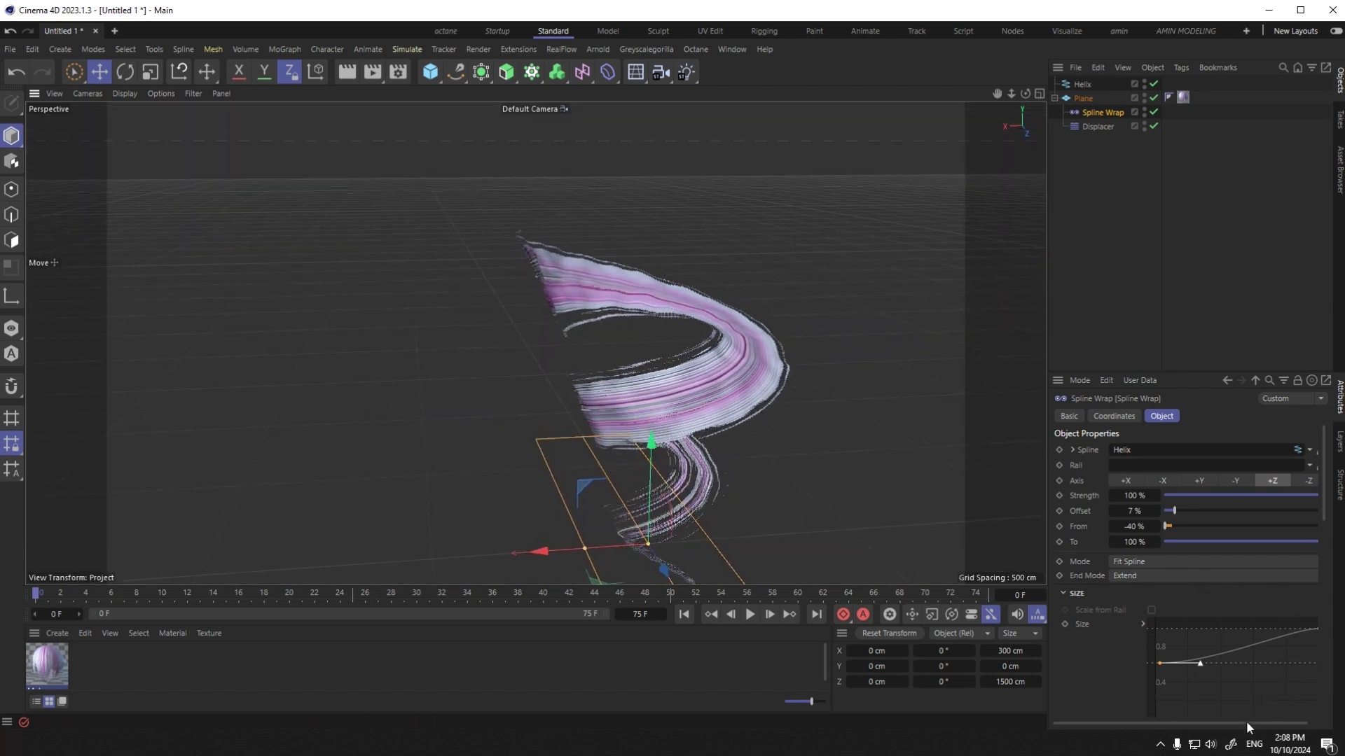
Step: Add a point near the middle of the size curve and place it at about 0.9
{"action": "left_click_drag", "start_coordinate": [1246, 722], "coordinate": [1256, 722]}
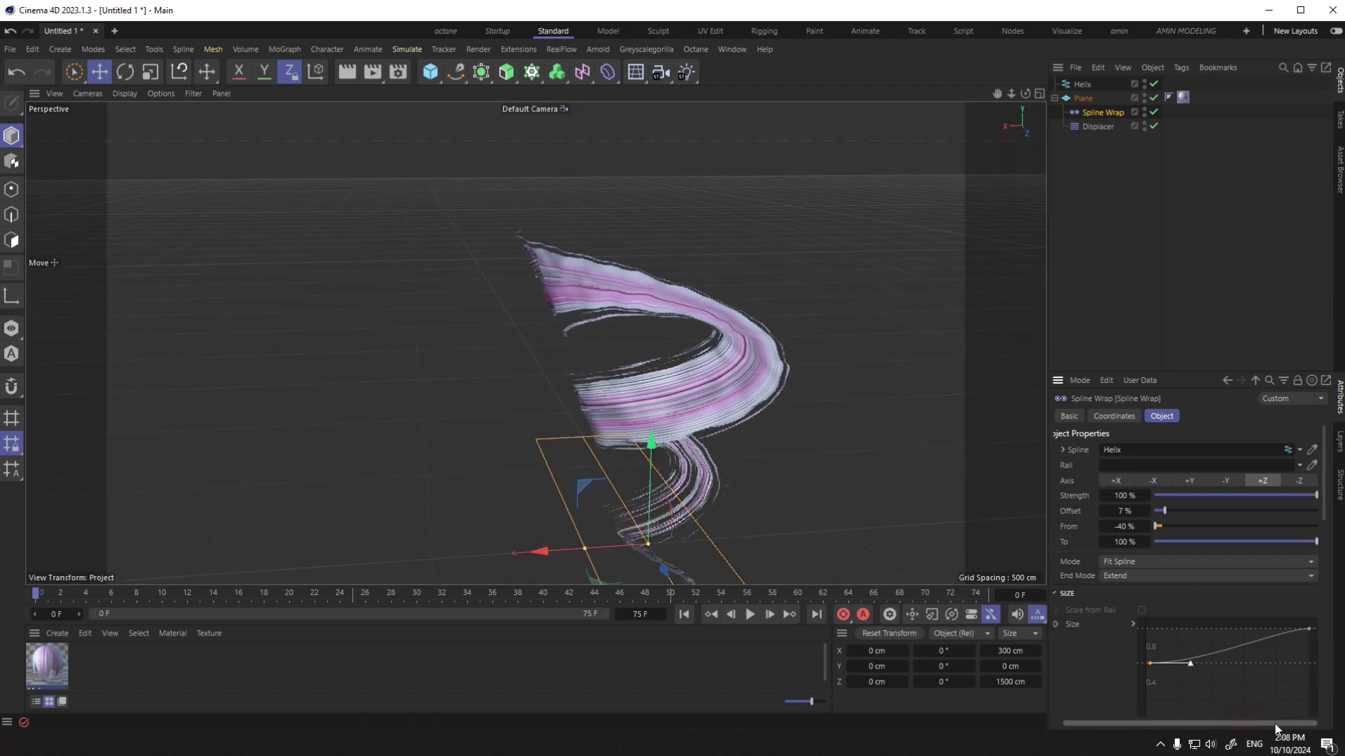
{"action": "left_click", "coordinate": [1252, 642], "text": "ctrl"}
{"action": "left_click_drag", "start_coordinate": [1310, 598], "coordinate": [1233, 608]}
{"action": "left_click_drag", "start_coordinate": [548, 372], "coordinate": [774, 326]}
Step: Lower the size curve's end point to about 0.6 and tilt the middle point's tangent slightly upward
{"action": "left_click_drag", "start_coordinate": [1308, 630], "coordinate": [1293, 632]}
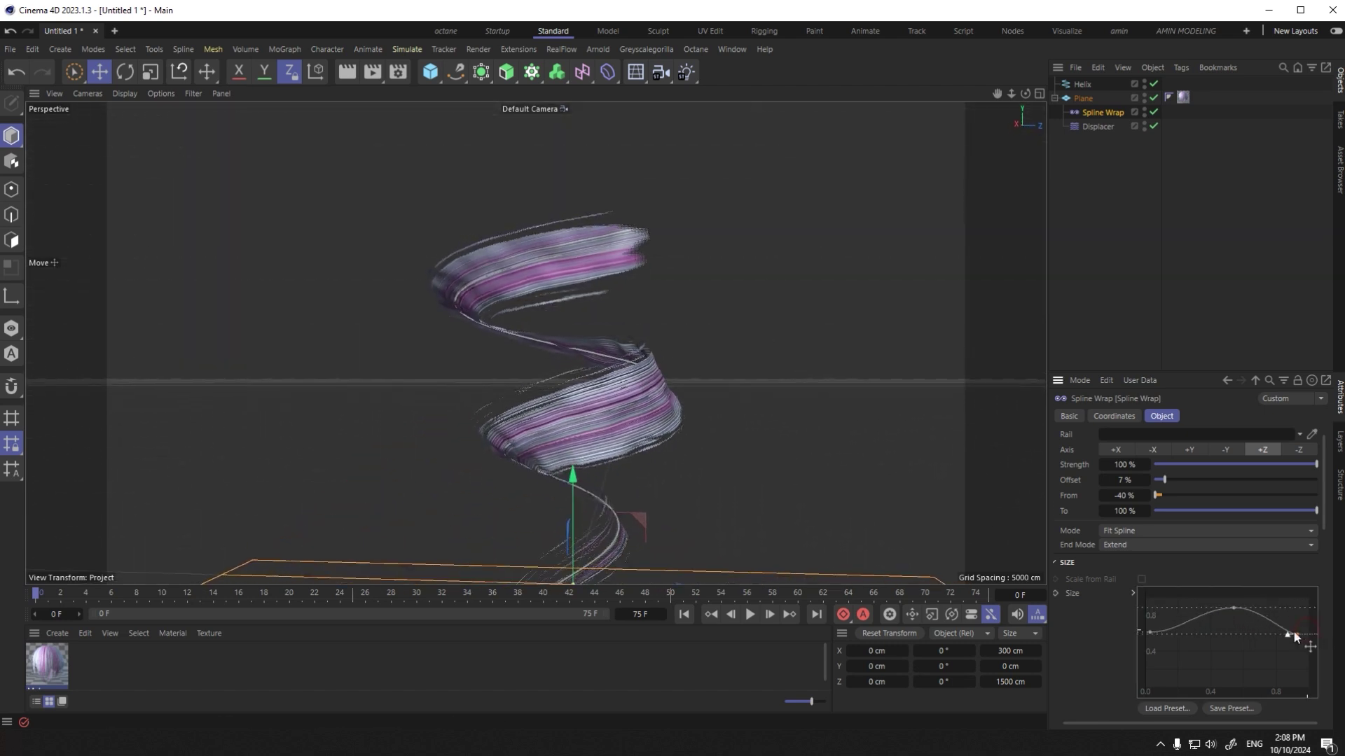
{"action": "left_click", "coordinate": [1235, 608]}
{"action": "mouse_move", "coordinate": [1253, 607]}
{"action": "left_mouse_down"}
{"action": "mouse_move", "coordinate": [1251, 622]}
{"action": "mouse_move", "coordinate": [1254, 602]}
{"action": "left_mouse_up"}
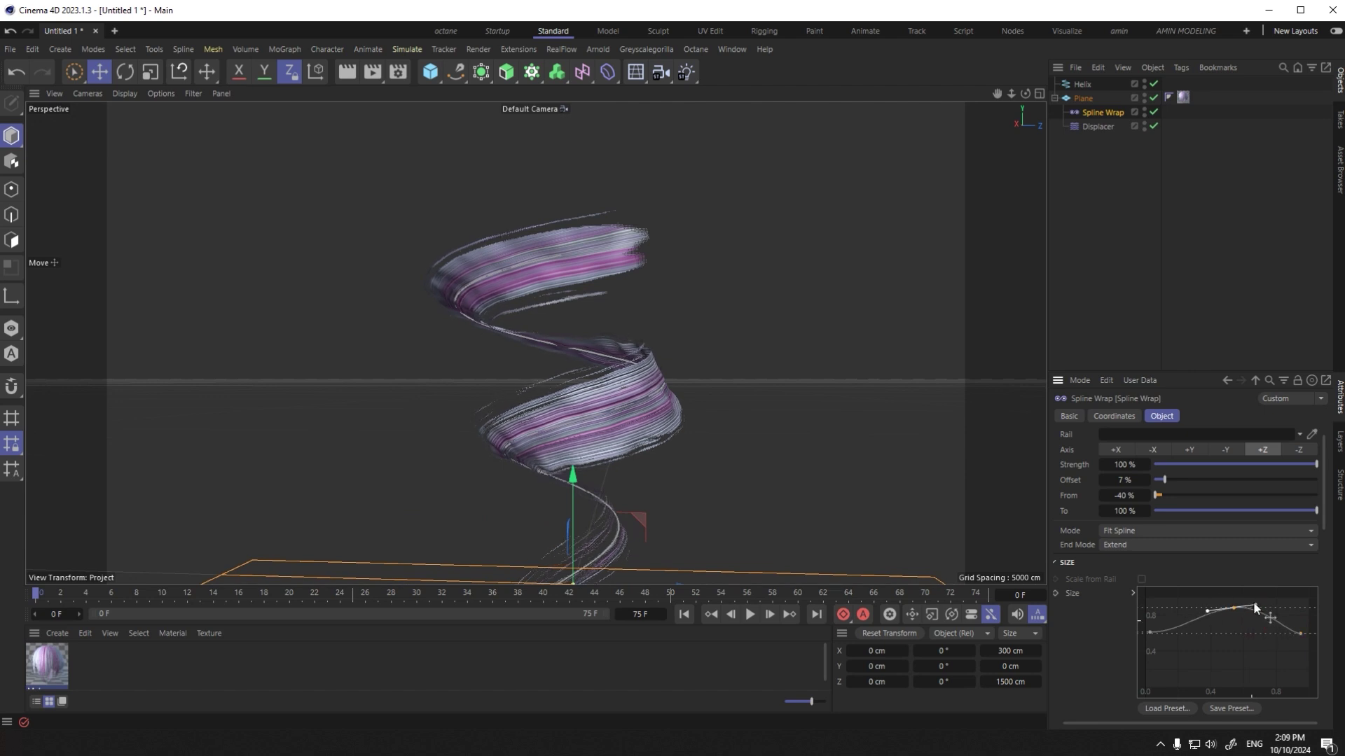
Step: Set the Spline Wrap's From value to -52% and its offset to 5%, and check the stroke along the helix
{"action": "left_click_drag", "start_coordinate": [448, 334], "coordinate": [239, 441]}
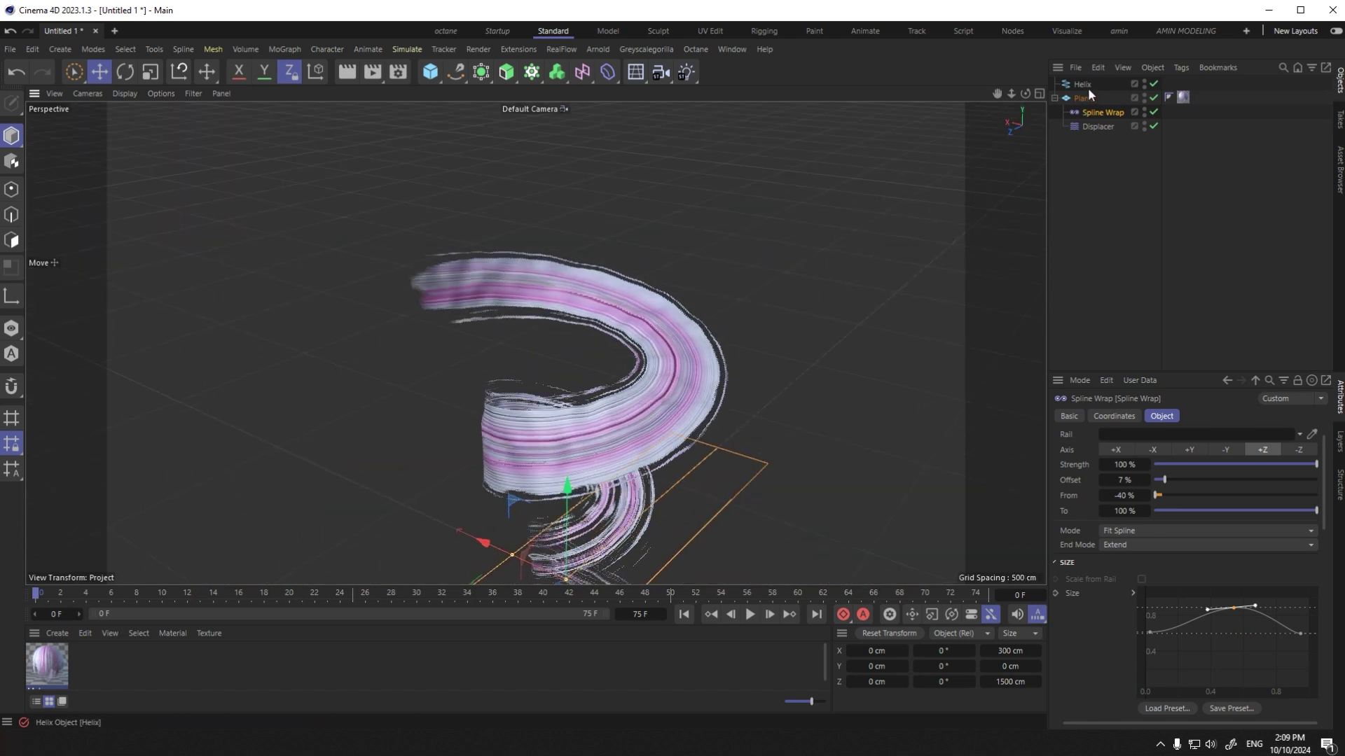
{"action": "mouse_move", "coordinate": [1140, 497]}
{"action": "left_mouse_down"}
{"action": "mouse_move", "coordinate": [1125, 497]}
{"action": "mouse_move", "coordinate": [1139, 480]}
{"action": "mouse_move", "coordinate": [1191, 480]}
{"action": "mouse_move", "coordinate": [1124, 479]}
{"action": "left_mouse_up"}
{"action": "scroll", "coordinate": [526, 392], "scroll_direction": "up", "scroll_amount": 2}
{"action": "left_click_drag", "start_coordinate": [520, 397], "coordinate": [557, 255]}
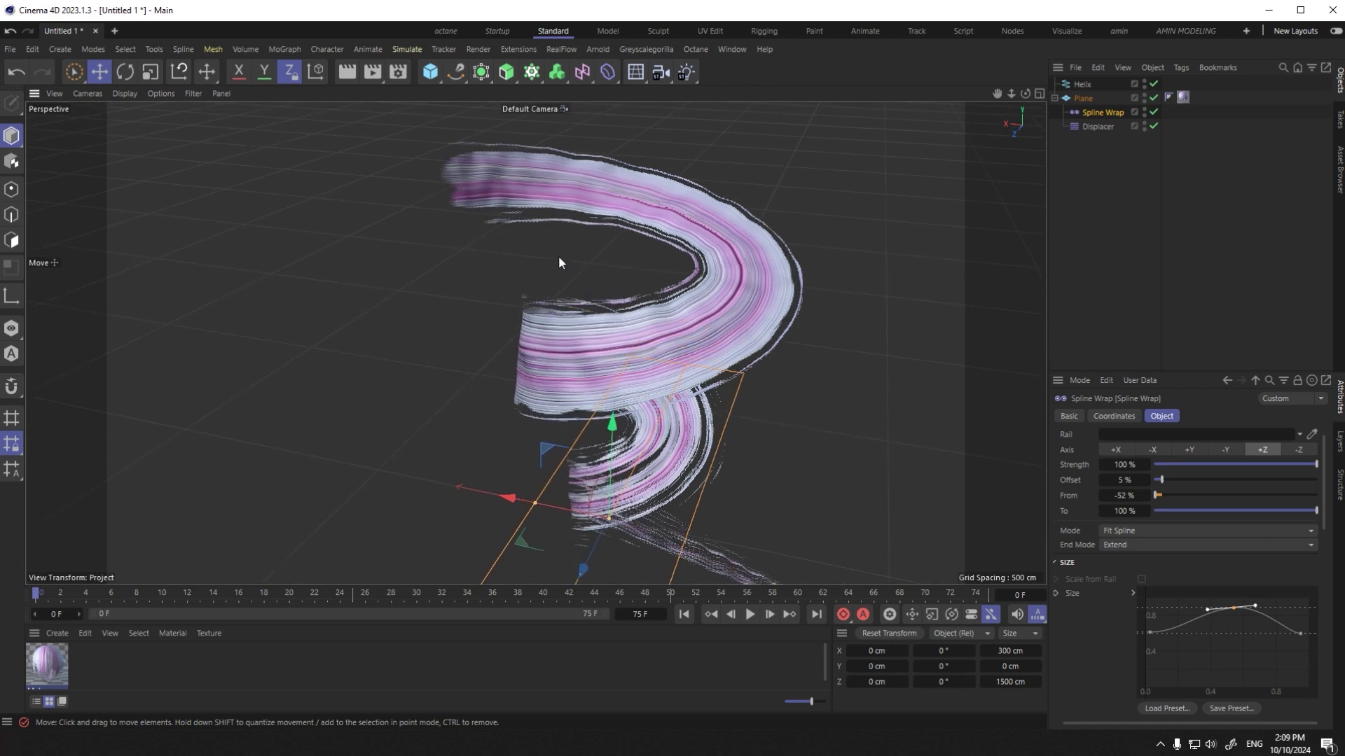
{"action": "scroll", "coordinate": [510, 179], "scroll_direction": "up", "scroll_amount": 3}
{"action": "left_click_drag", "start_coordinate": [510, 179], "coordinate": [539, 231]}
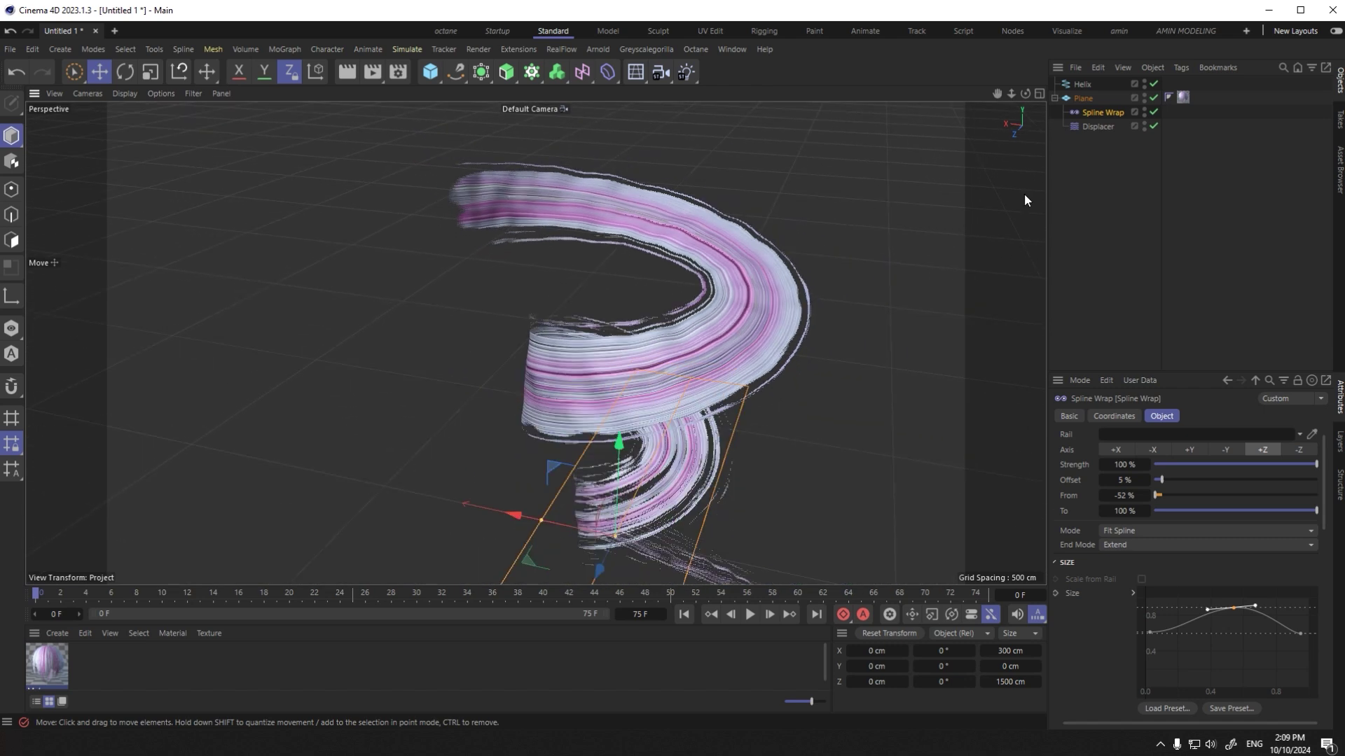